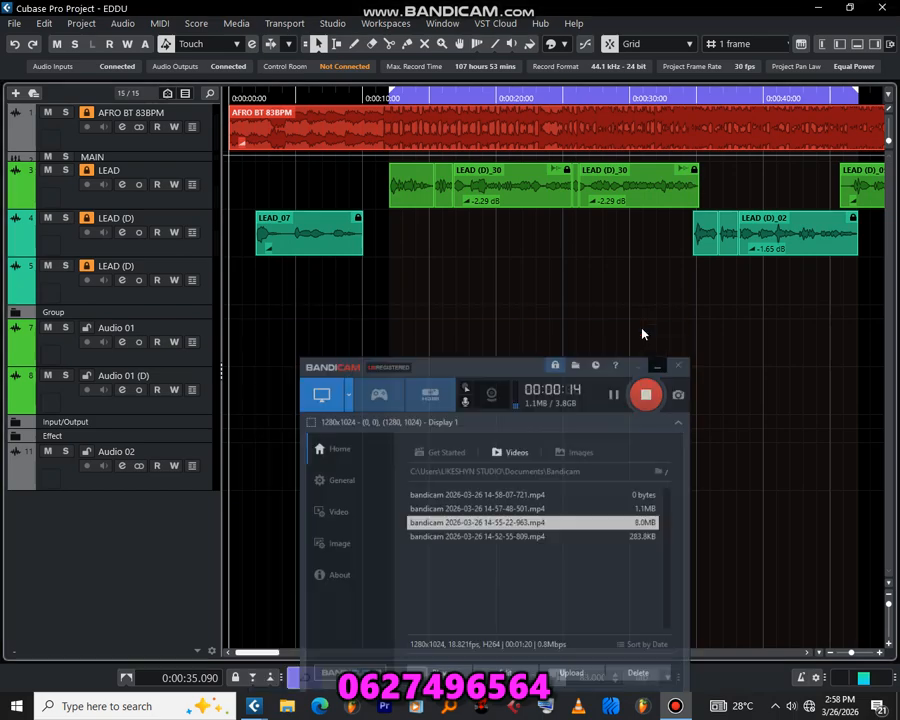
- Play the project from the start of the loop range, where the first LEAD vocal clips begin
{"action": "left_click_drag", "start_coordinate": [258, 652], "coordinate": [268, 652]}
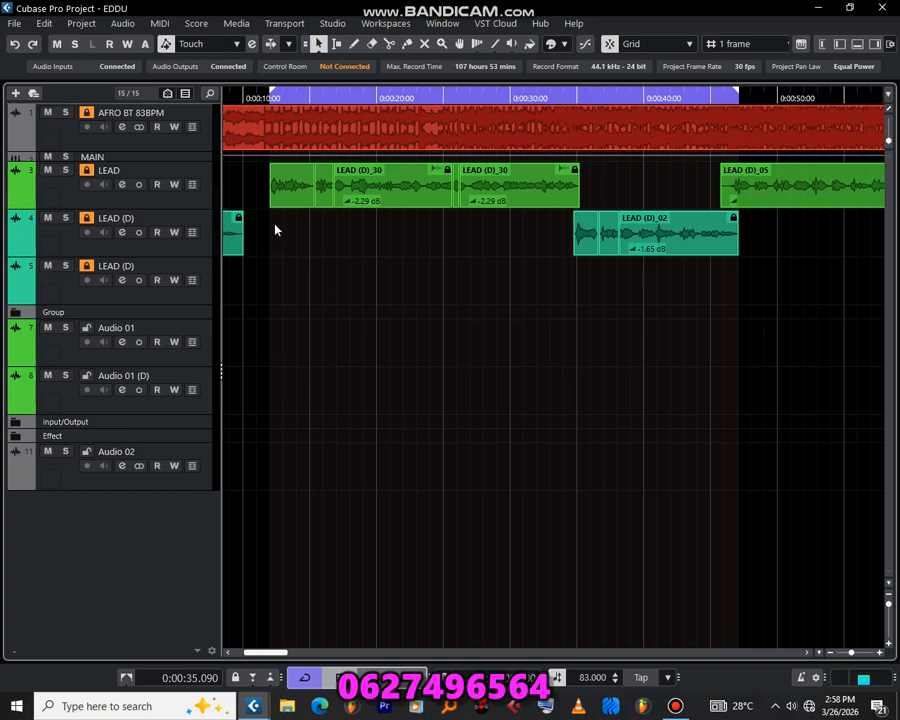
{"action": "key", "text": "h"}
{"action": "key", "text": "h"}
{"action": "key", "text": "g"}
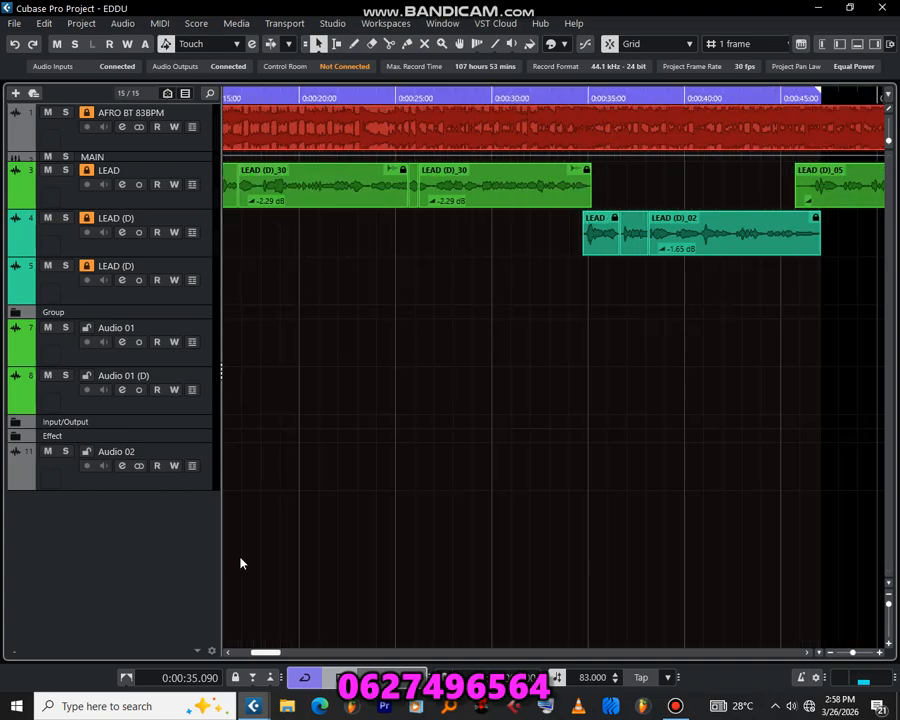
{"action": "left_click_drag", "start_coordinate": [263, 657], "coordinate": [253, 657]}
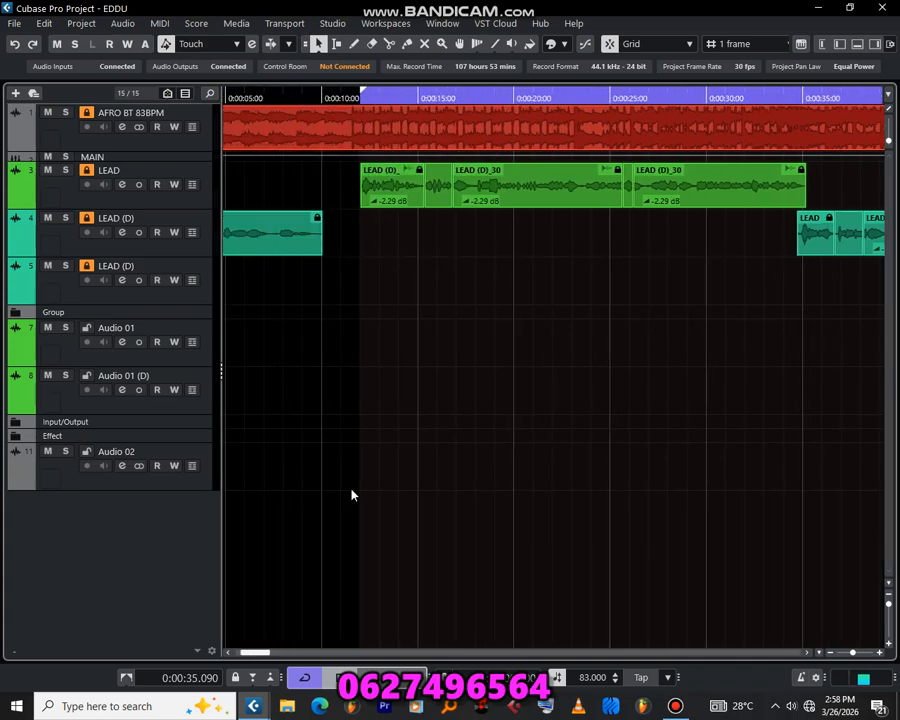
{"action": "left_click", "coordinate": [358, 97]}
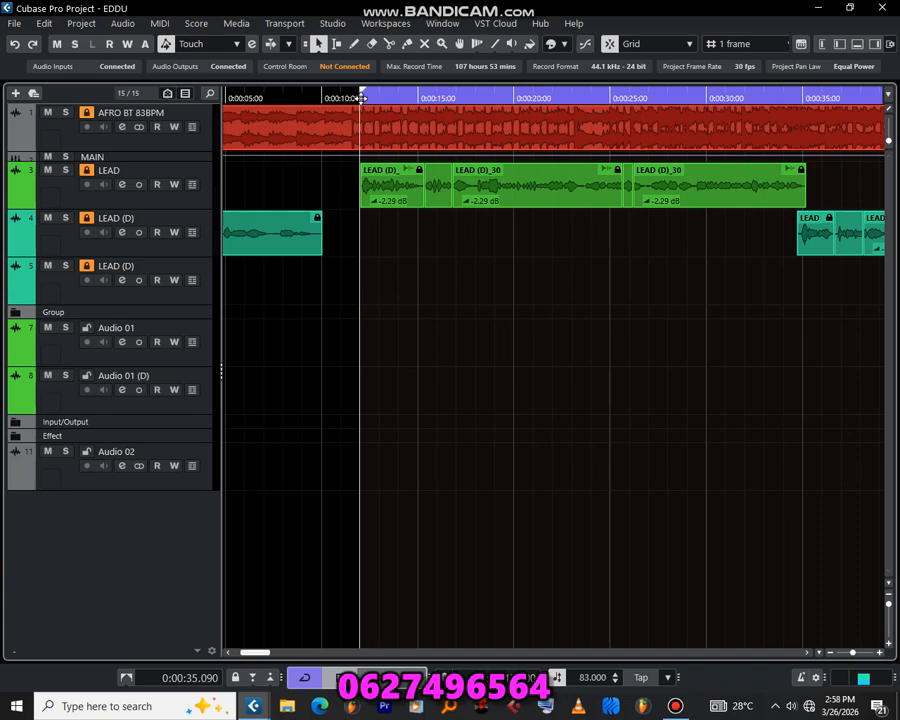
{"action": "key", "text": "space"}
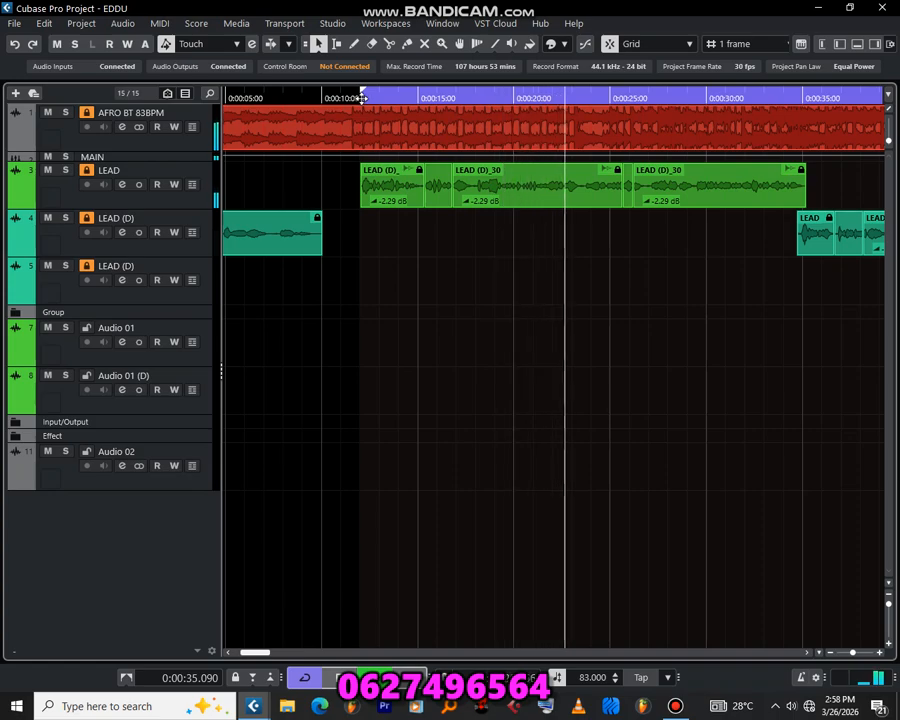
- Extend the end of the loop range to the end of the LEAD (D)_05 clip and stop playback
{"action": "scroll", "coordinate": [361, 98], "scroll_direction": "down", "scroll_amount": 1}
{"action": "scroll", "coordinate": [361, 98], "scroll_direction": "down", "scroll_amount": 1}
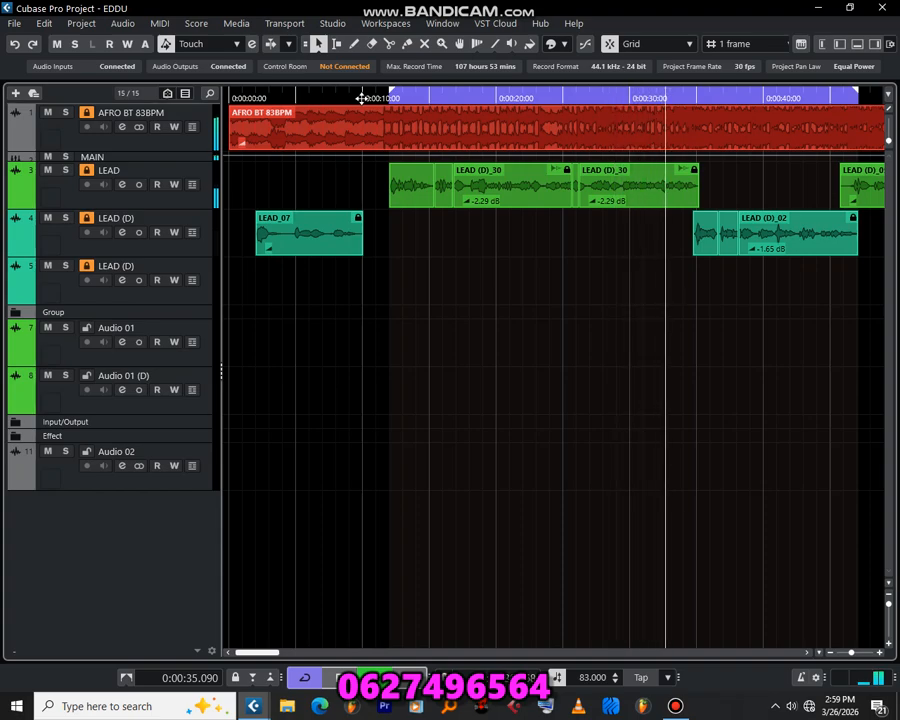
{"action": "key", "text": "h"}
{"action": "key", "text": "g"}
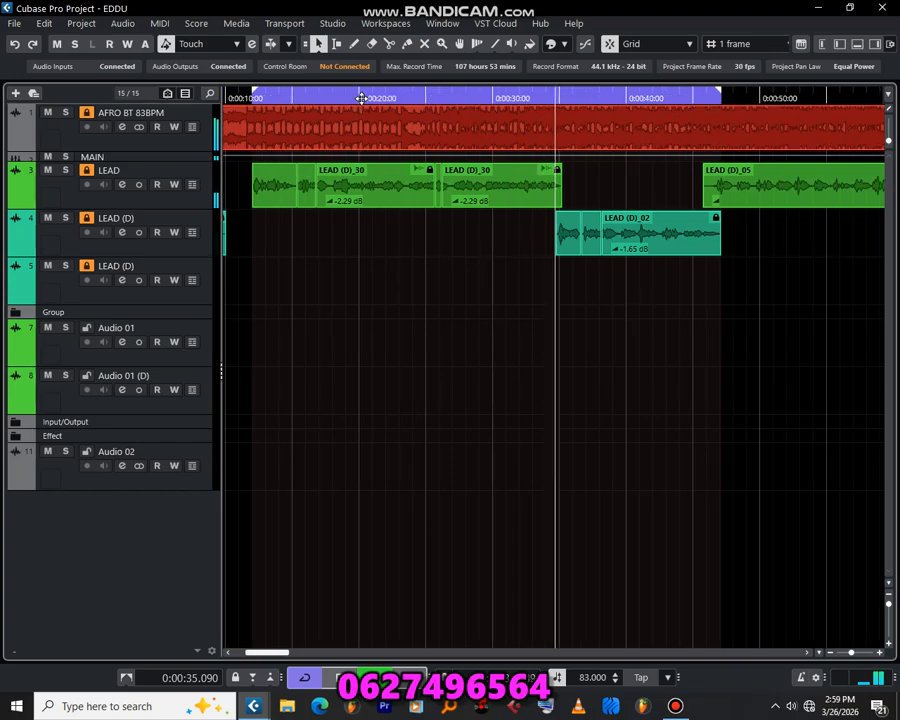
{"action": "key", "text": "g"}
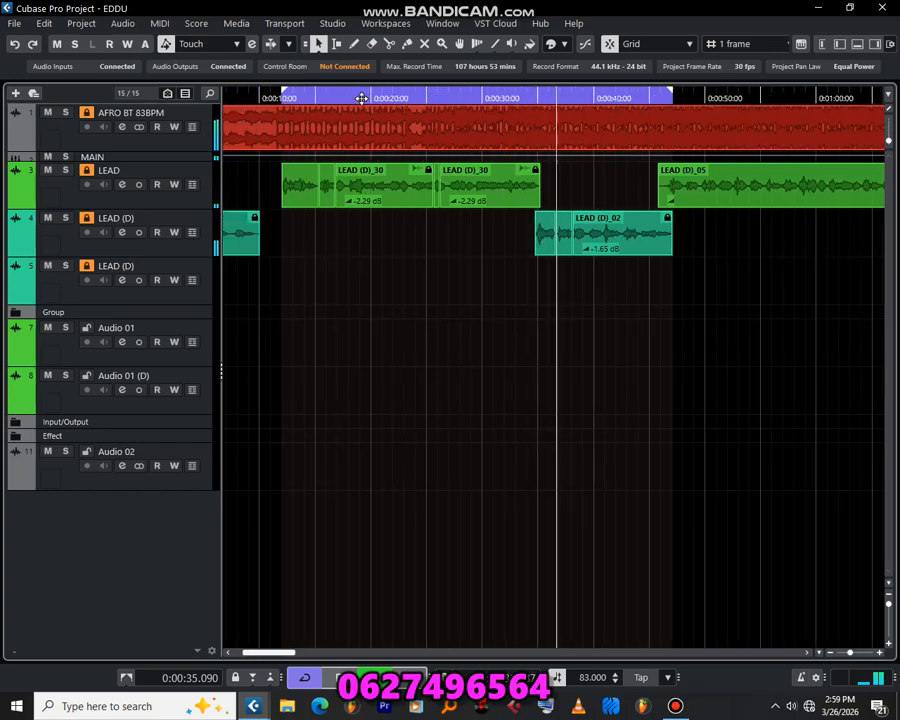
{"action": "key", "text": "g"}
{"action": "key", "text": "g"}
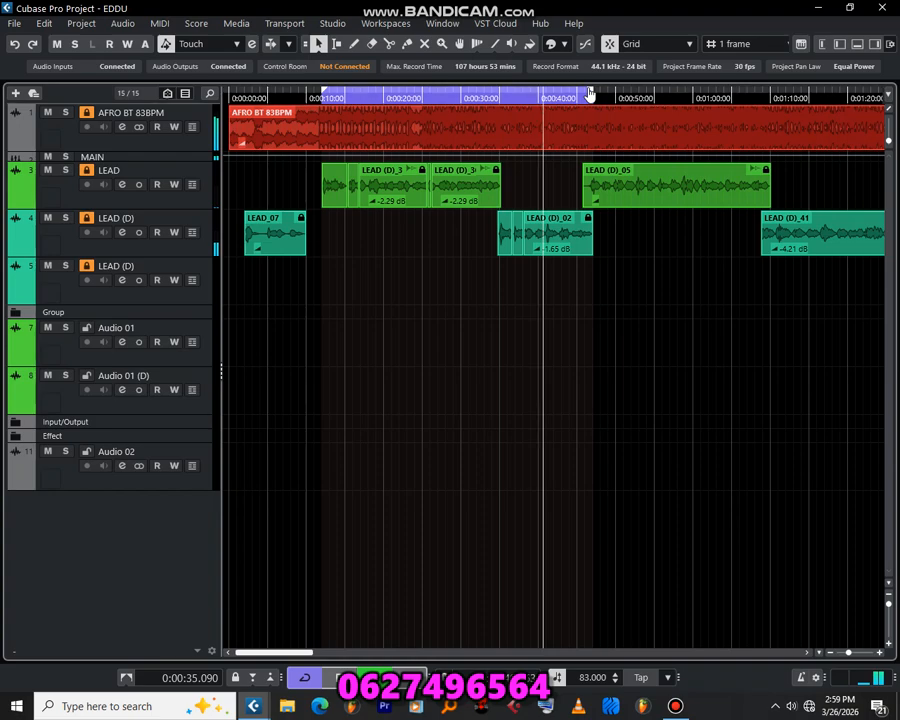
{"action": "left_click", "coordinate": [773, 100], "text": "alt"}
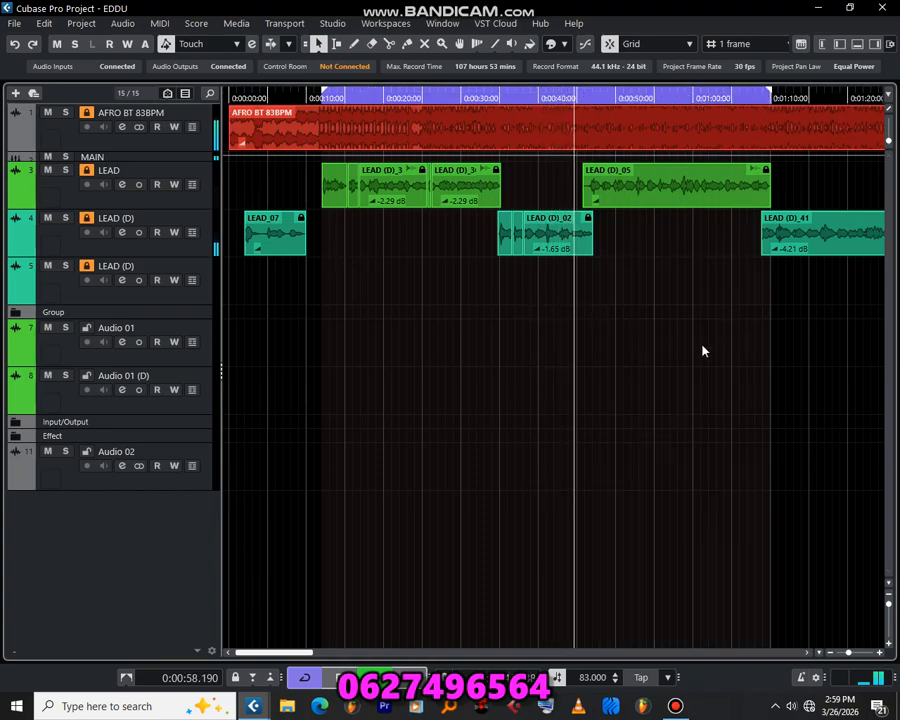
{"action": "scroll", "coordinate": [698, 350], "scroll_direction": "right", "scroll_amount": 2}
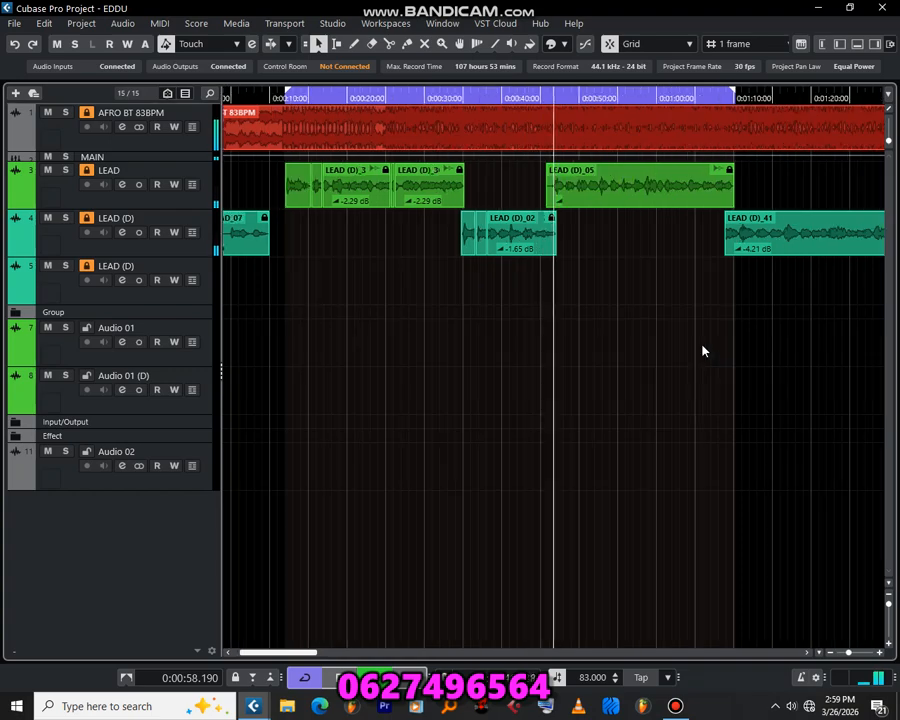
{"action": "scroll", "coordinate": [647, 366], "scroll_direction": "right", "scroll_amount": 1}
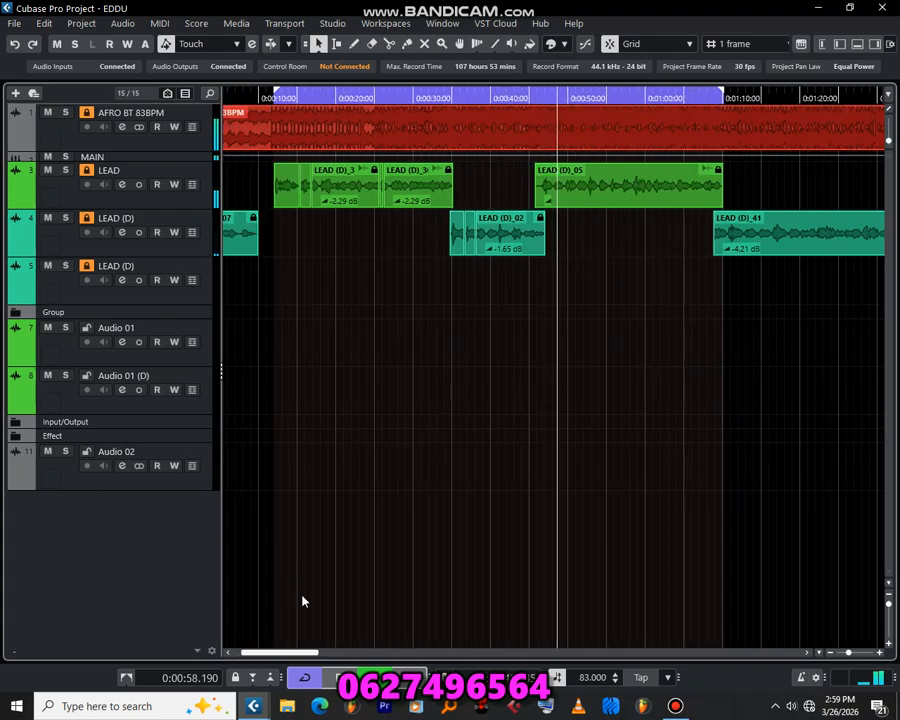
{"action": "scroll", "coordinate": [270, 655], "scroll_direction": "left", "scroll_amount": 2}
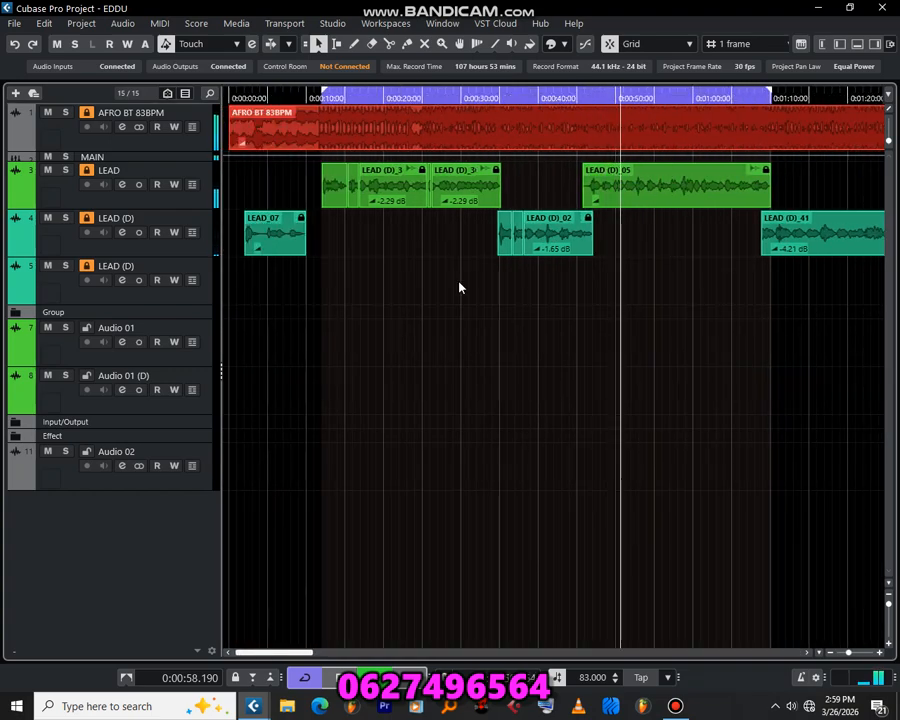
{"action": "key", "text": "space"}
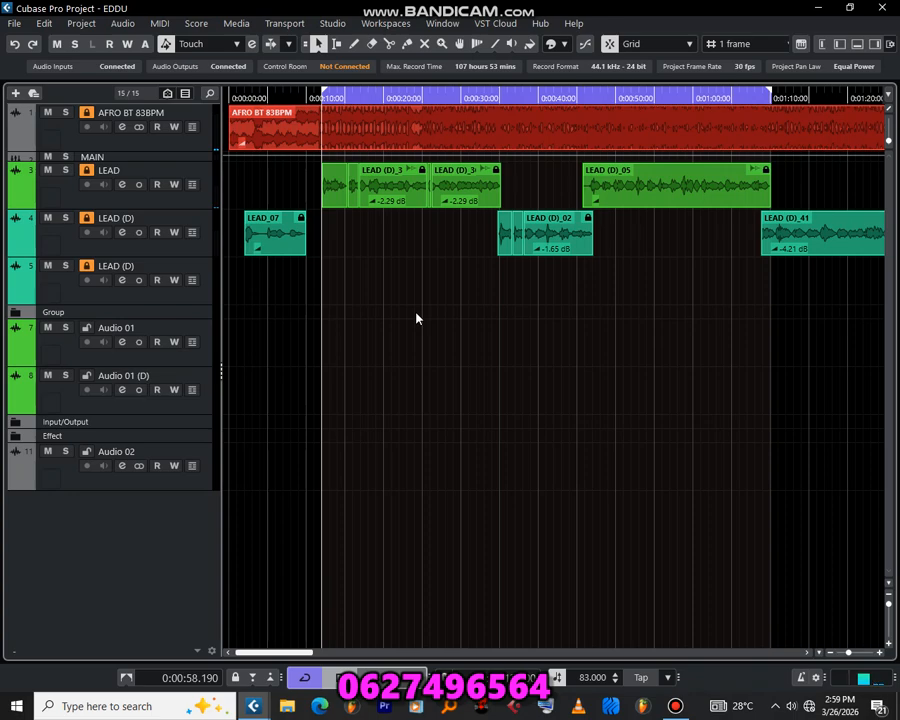
- Open the MixConsole, inspect the Stereo Out channel's inserts, and close both windows
{"action": "key", "text": "F3"}
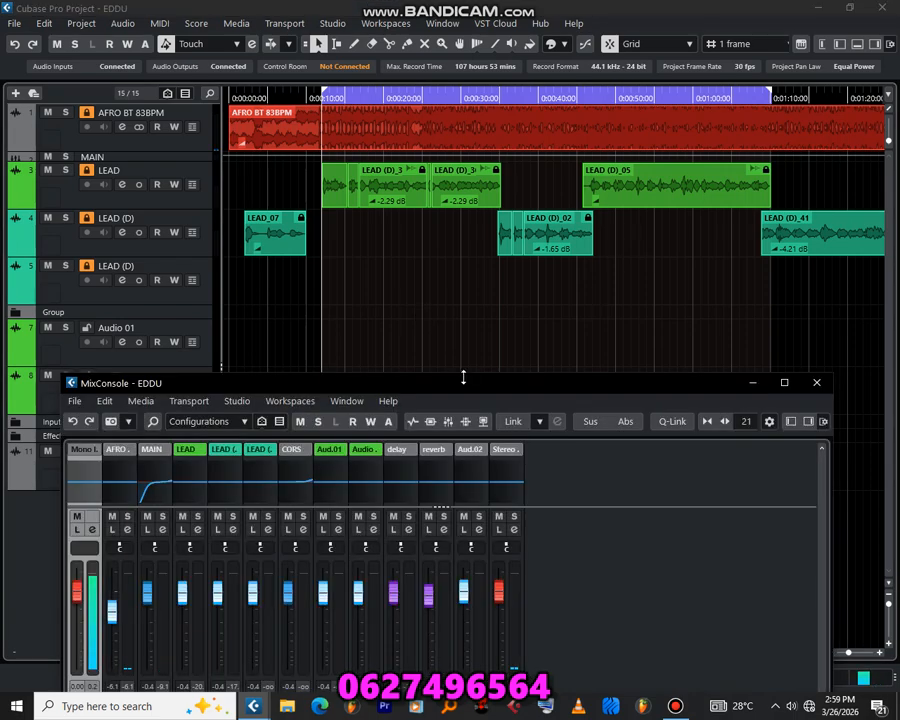
{"action": "left_click_drag", "start_coordinate": [455, 388], "coordinate": [438, 203]}
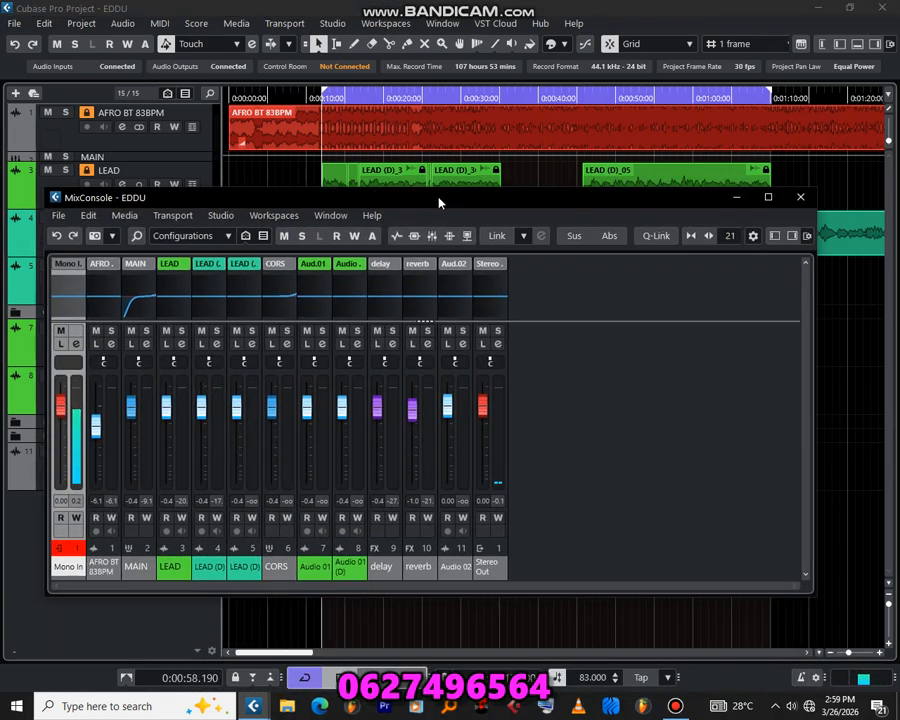
{"action": "left_click", "coordinate": [498, 344]}
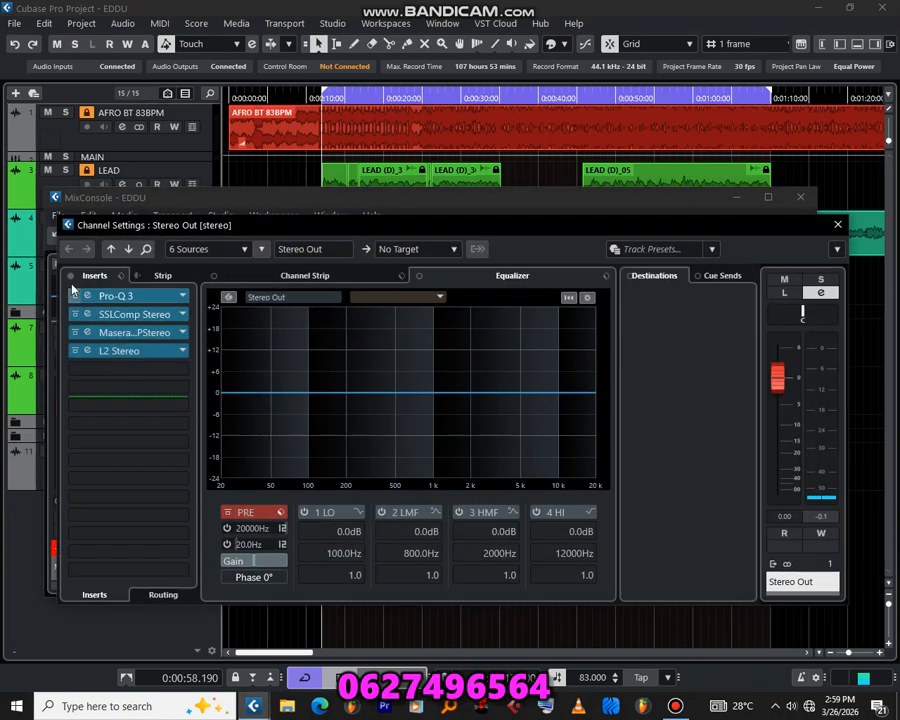
{"action": "left_click", "coordinate": [800, 197]}
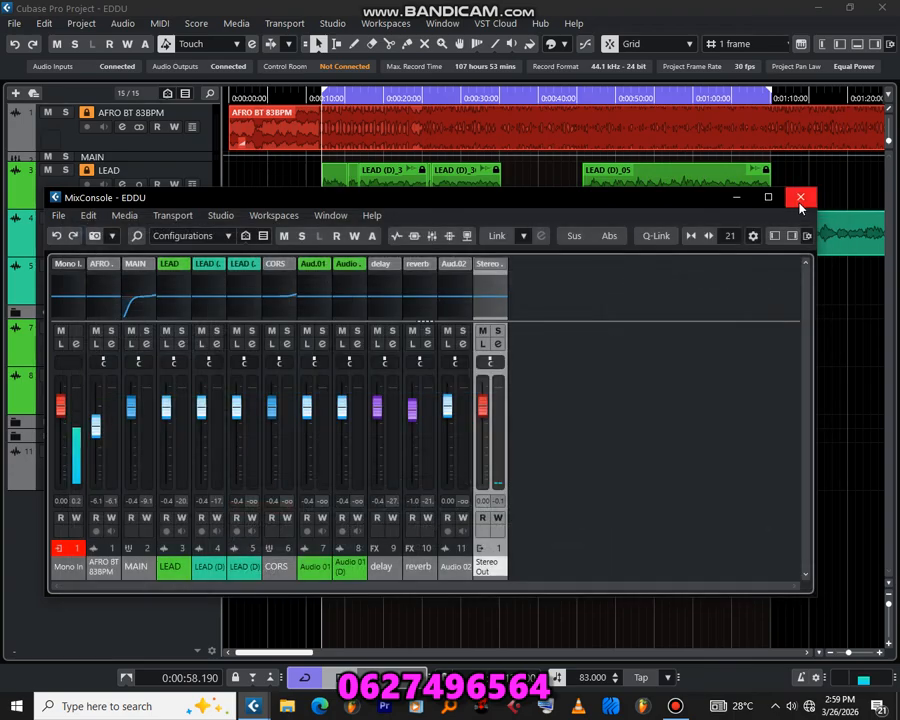
{"action": "left_click", "coordinate": [799, 197]}
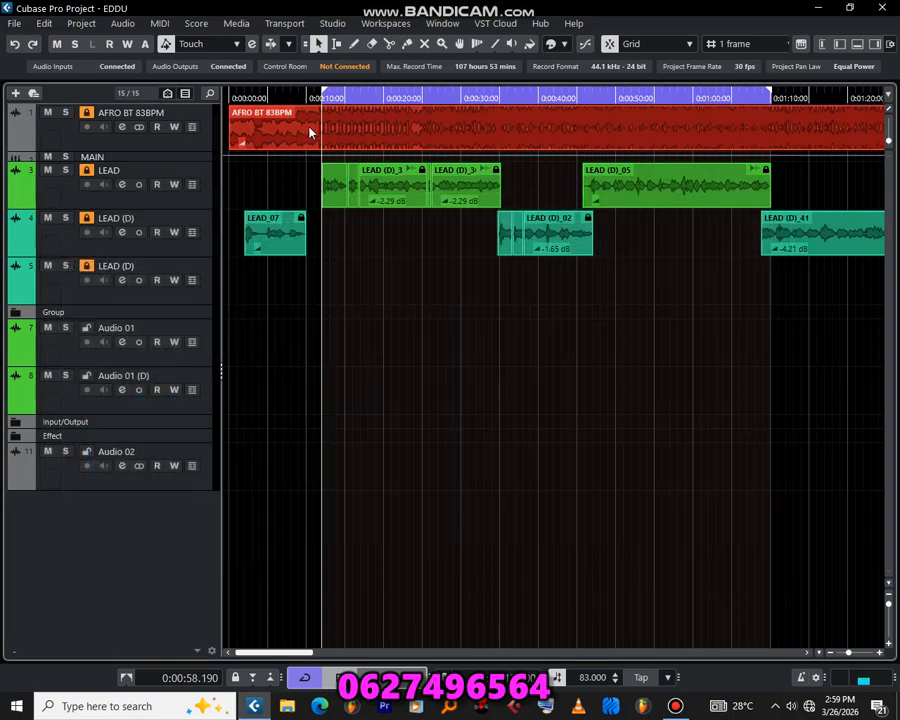
- Mute the AFRO BT 83BPM track and bypass every MAIN channel insert from CLA-2A Stereo through CLA-3A Stereo
{"action": "left_click_drag", "start_coordinate": [135, 158], "coordinate": [138, 206]}
{"action": "left_click", "coordinate": [122, 175]}
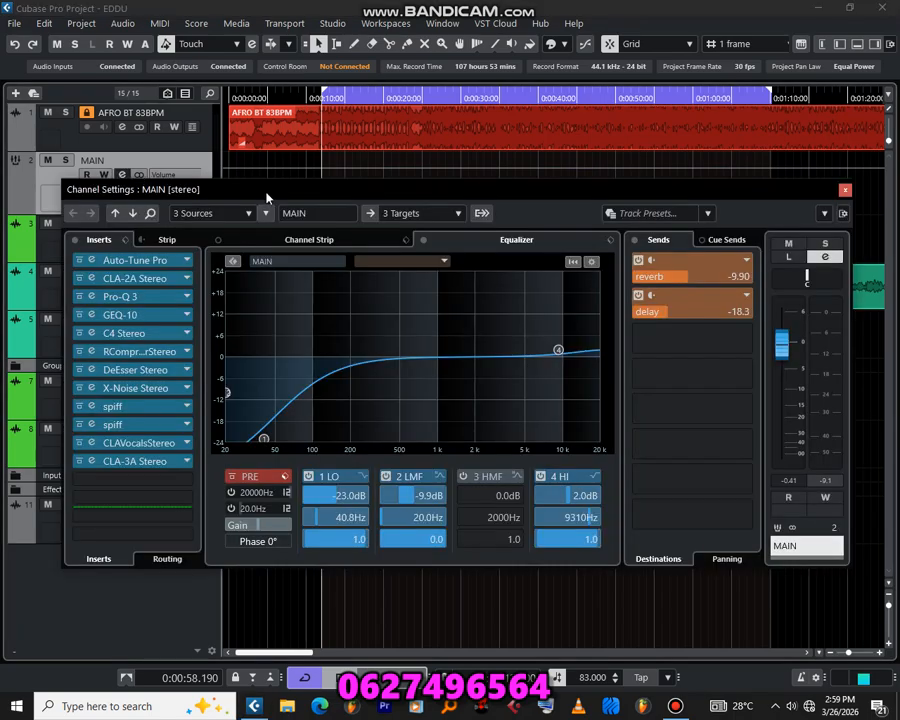
{"action": "left_click_drag", "start_coordinate": [262, 190], "coordinate": [298, 263]}
{"action": "left_click", "coordinate": [47, 112]}
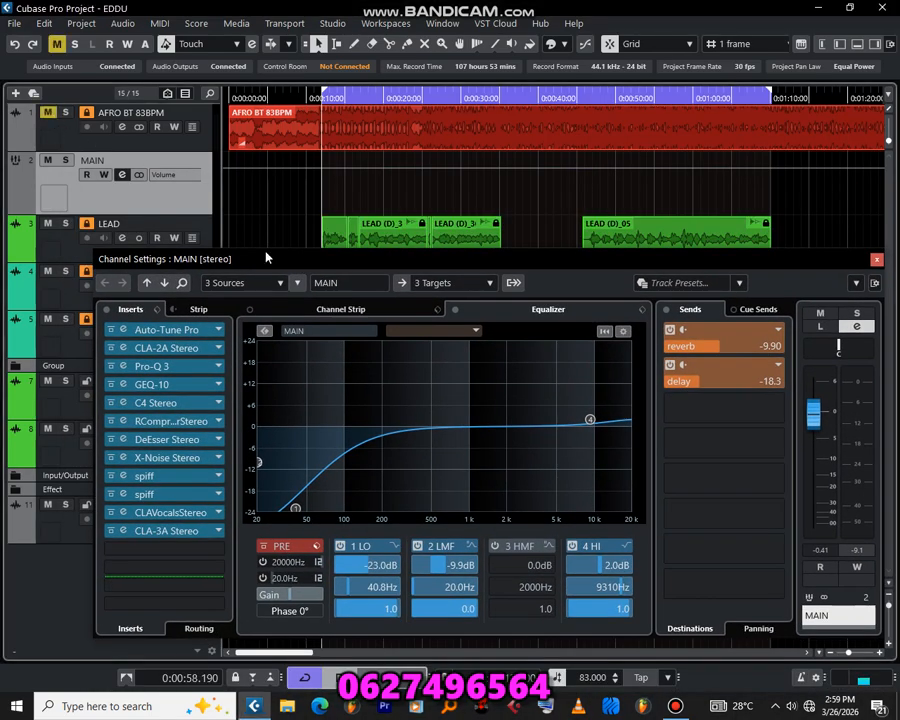
{"action": "left_click_drag", "start_coordinate": [110, 350], "coordinate": [108, 534]}
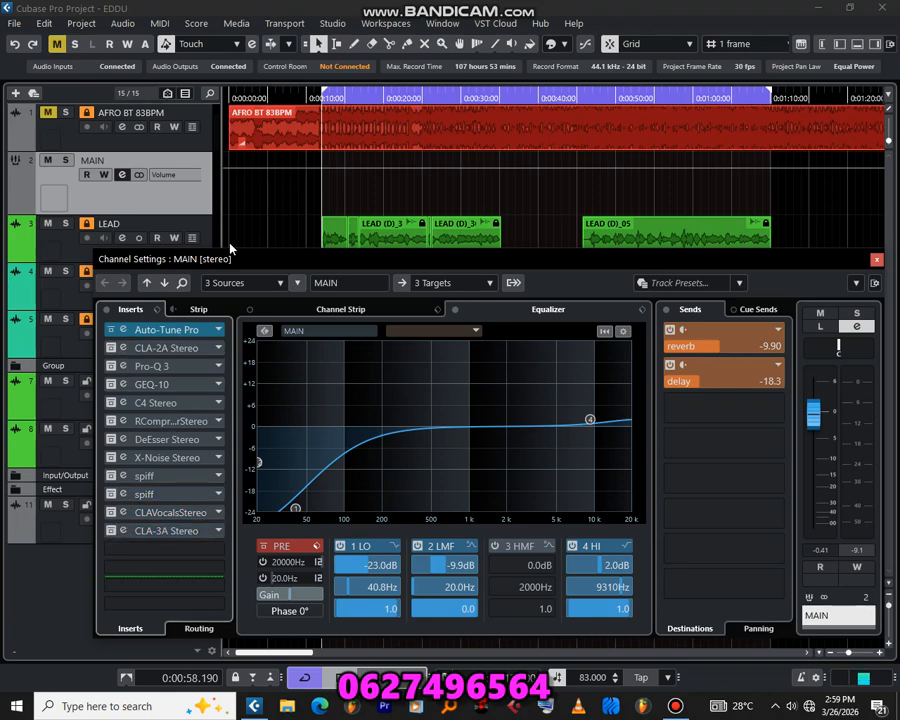
- Examine the key, scale and retune settings of Auto-Tune Pro on the MAIN channel, and close its windows
{"action": "left_click_drag", "start_coordinate": [230, 256], "coordinate": [212, 204]}
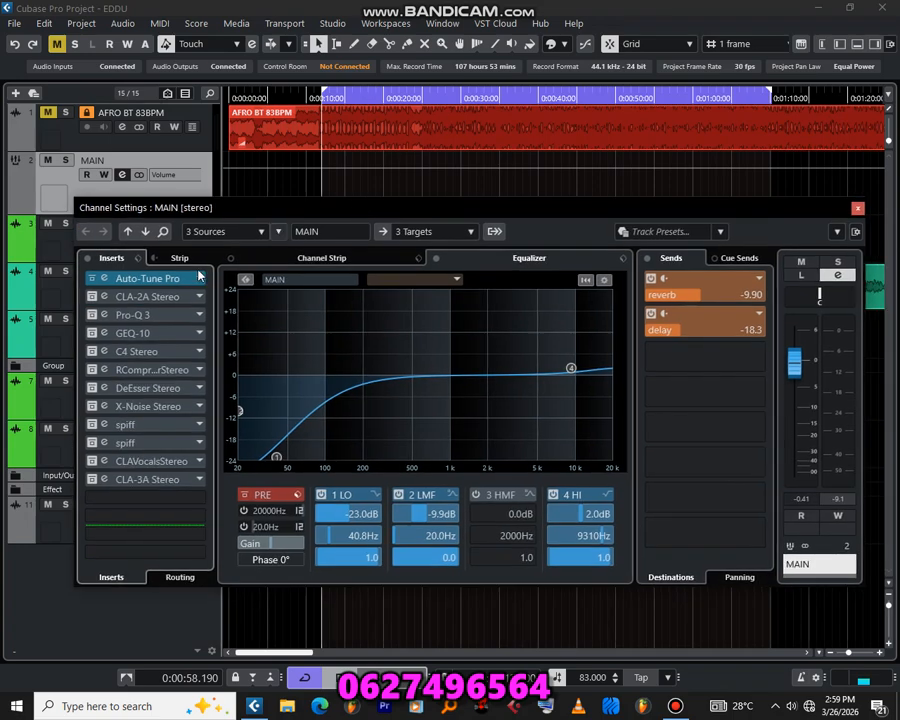
{"action": "left_click", "coordinate": [147, 279]}
{"action": "left_click_drag", "start_coordinate": [286, 181], "coordinate": [373, 170]}
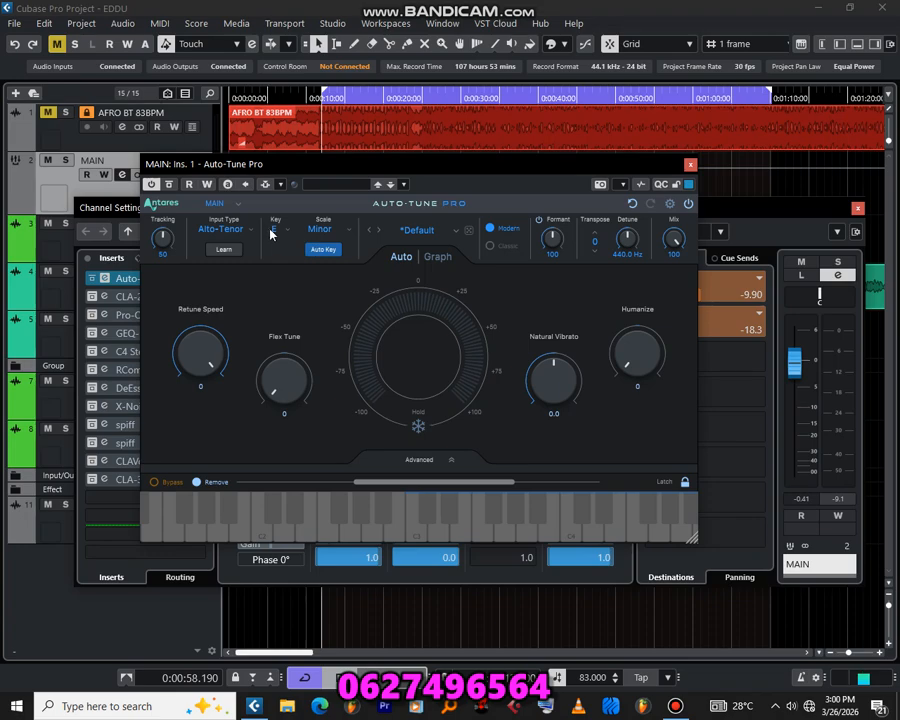
{"action": "left_click", "coordinate": [690, 166]}
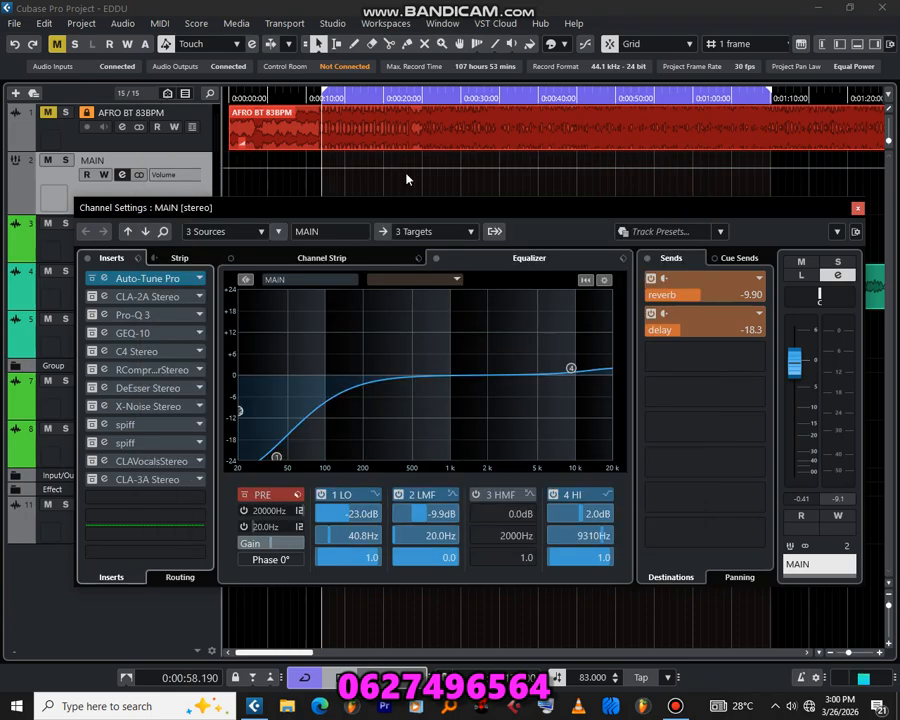
{"action": "left_click", "coordinate": [857, 209]}
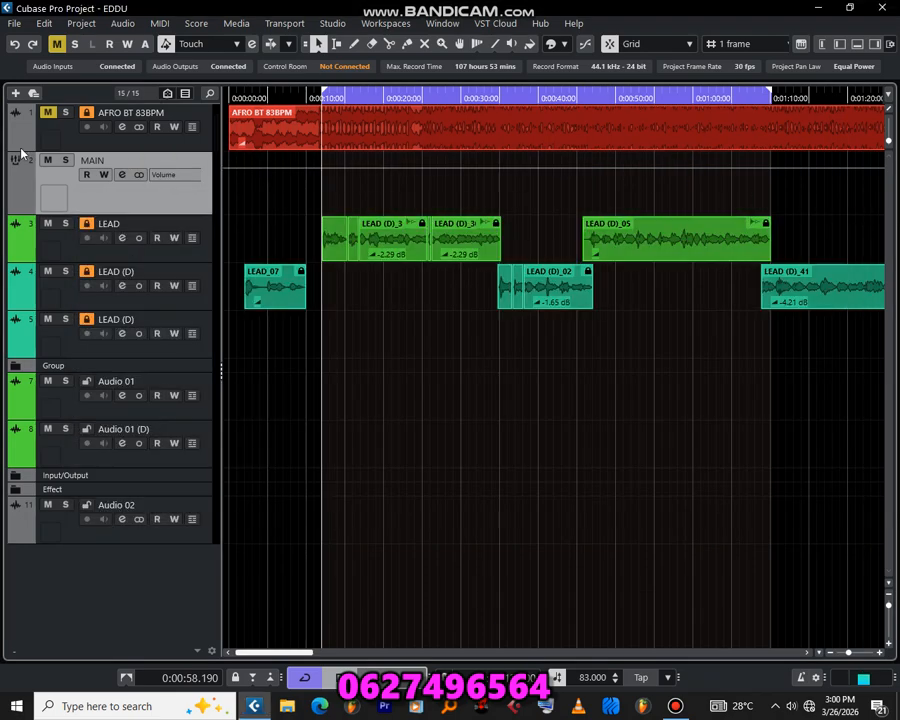
- Play the vocals without the beat from the loop start and raise the system headphone volume to 100
{"action": "key", "text": "h"}
{"action": "key", "text": "h"}
{"action": "key", "text": "h"}
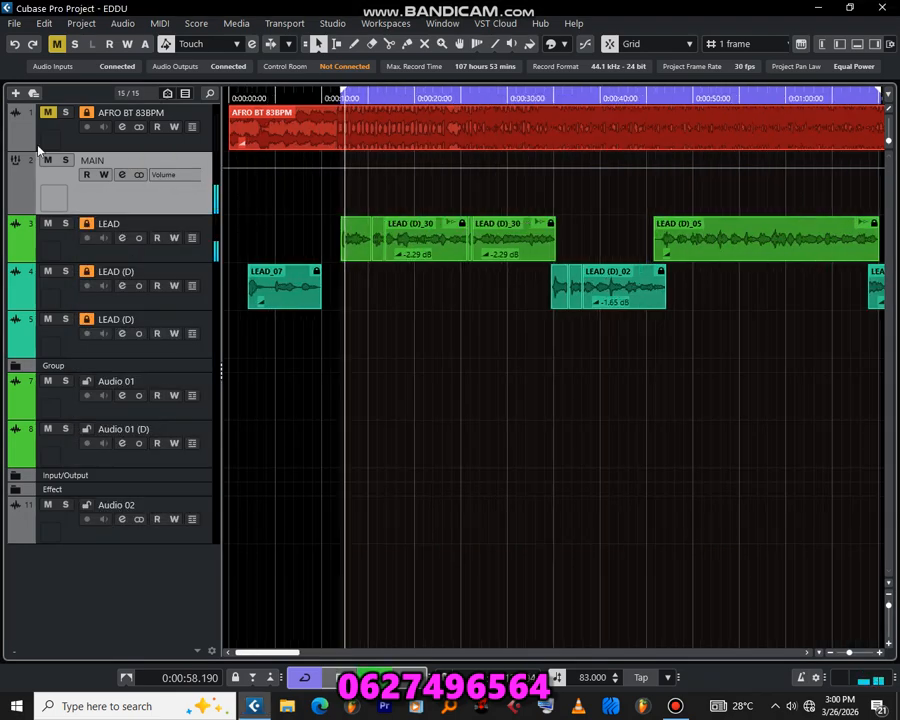
{"action": "key", "text": "g"}
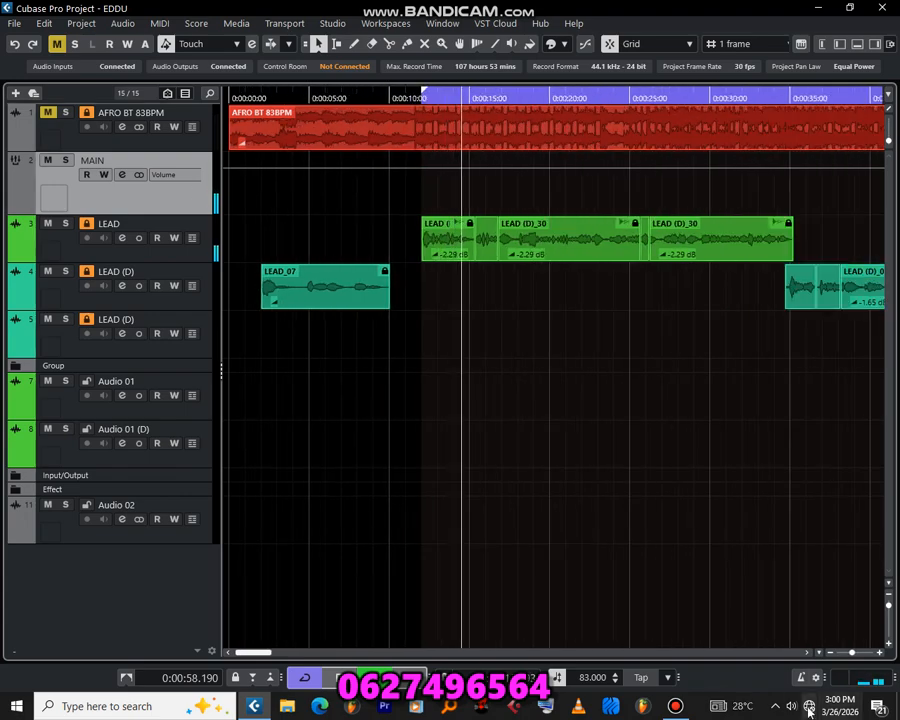
{"action": "left_click", "coordinate": [791, 706]}
{"action": "scroll", "coordinate": [795, 717], "scroll_direction": "up", "scroll_amount": 20}
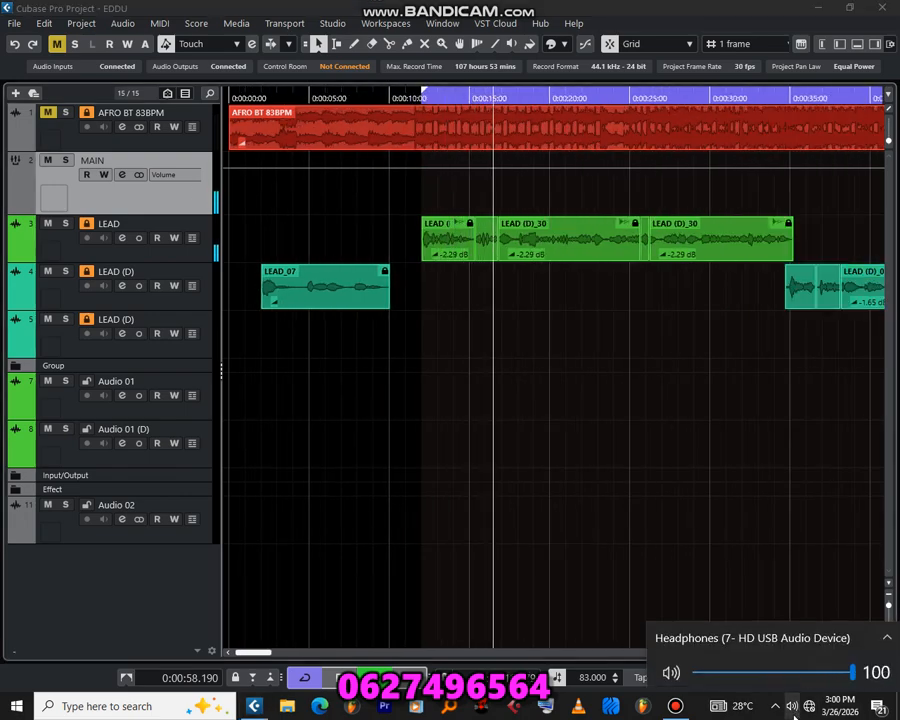
{"action": "left_click", "coordinate": [502, 341]}
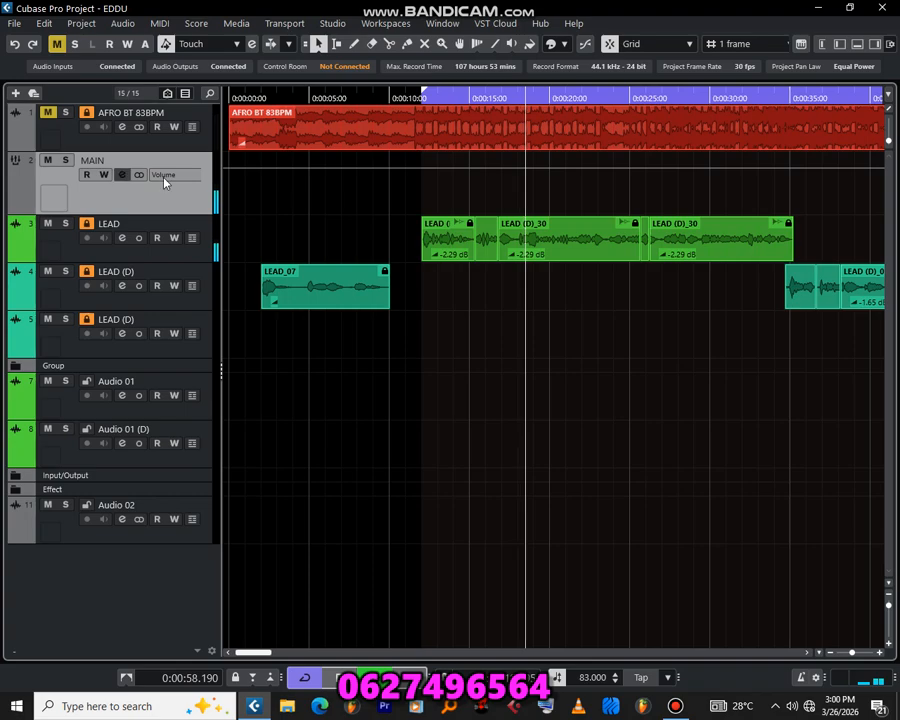
- Switch off the reverb and delay sends on the MAIN channel and close its settings
{"action": "left_click", "coordinate": [122, 174]}
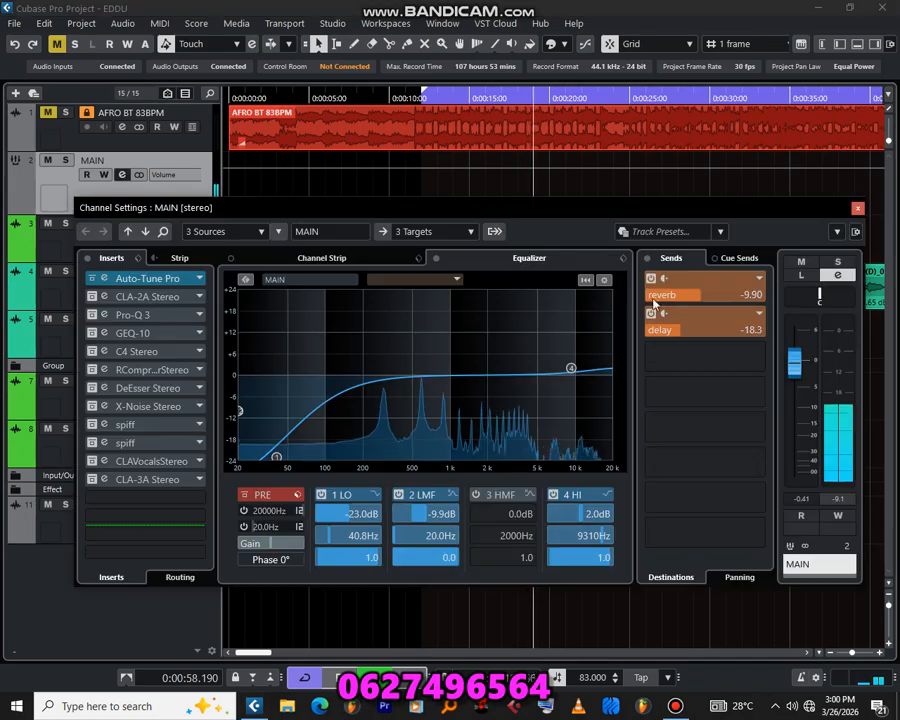
{"action": "left_click", "coordinate": [857, 208]}
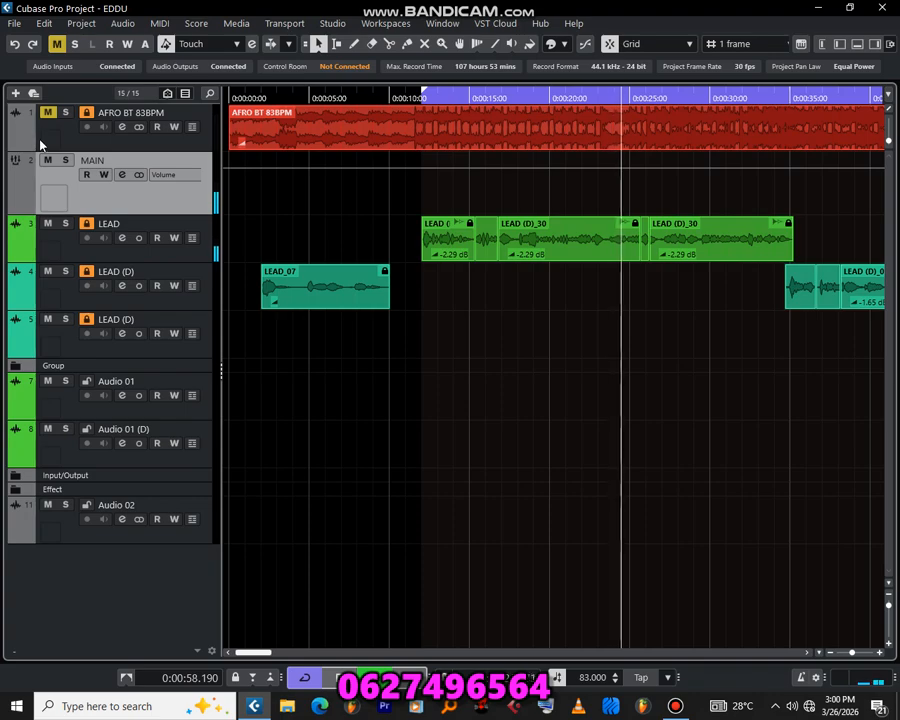
- Reactivate the CLA-2A Stereo insert on the MAIN channel and open its plug-in window
{"action": "left_click", "coordinate": [122, 174]}
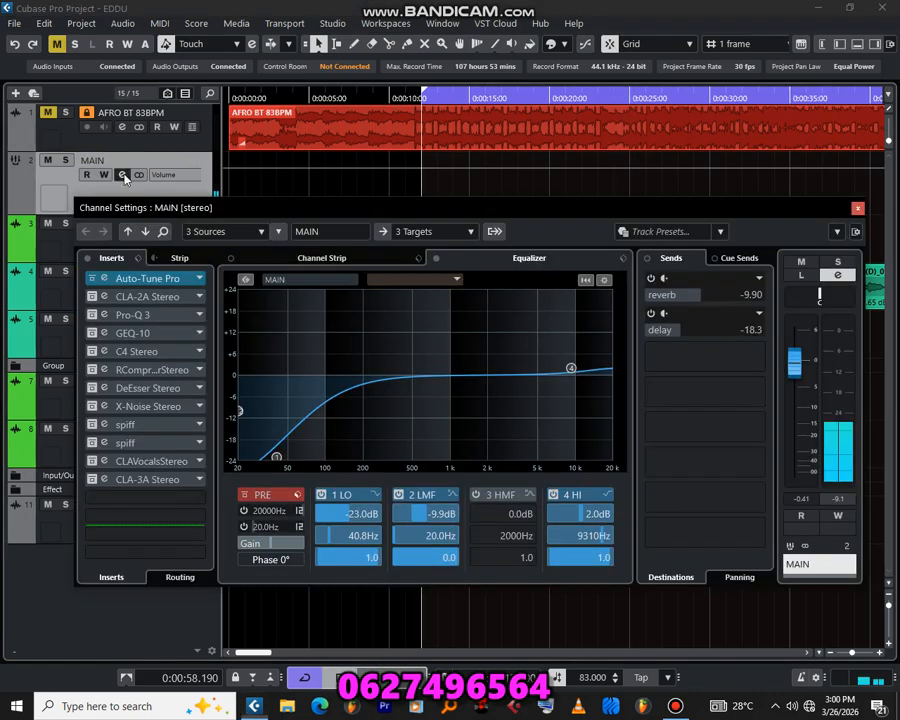
{"action": "left_click_drag", "start_coordinate": [268, 209], "coordinate": [275, 210]}
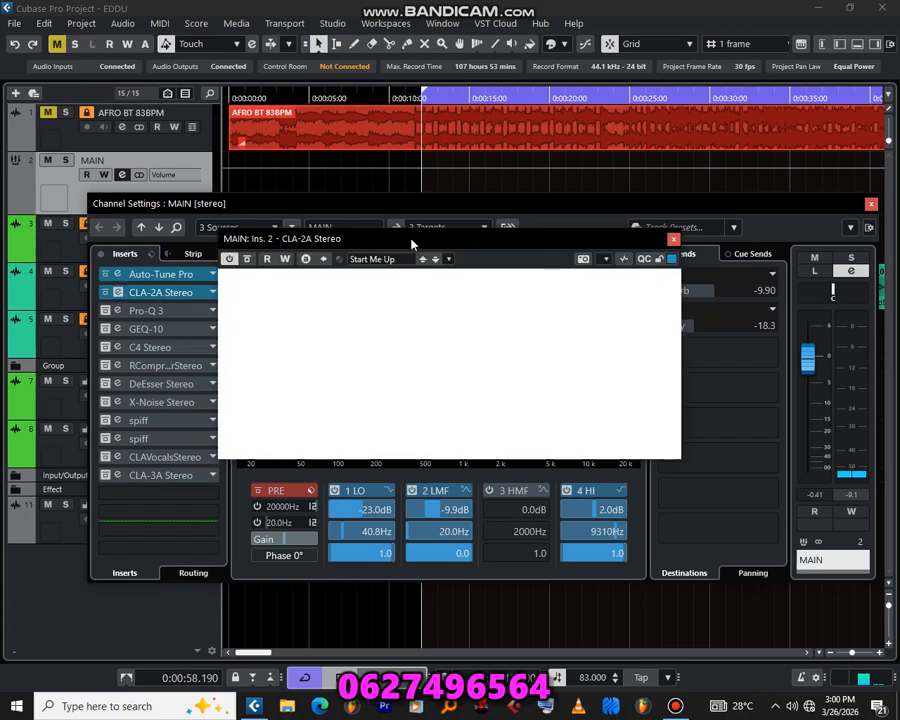
{"action": "left_click_drag", "start_coordinate": [439, 244], "coordinate": [437, 183]}
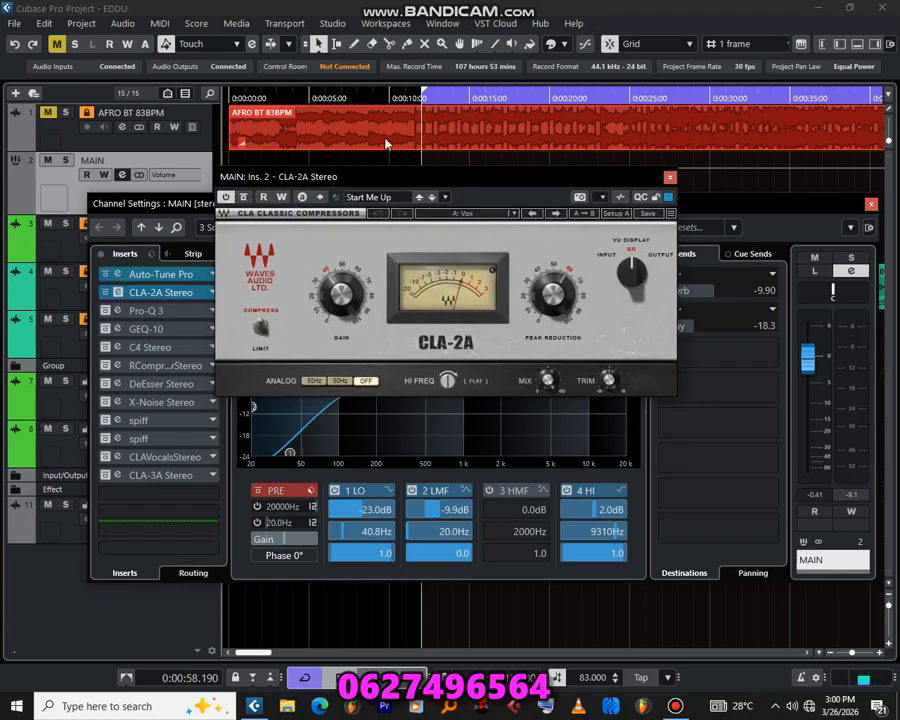
- Audition the vocals through CLA-2A Stereo with the AFRO BT 83BPM beat briefly unmuted, and examine the compressor's Peak Reduction and Gain settings
{"action": "left_click", "coordinate": [46, 114]}
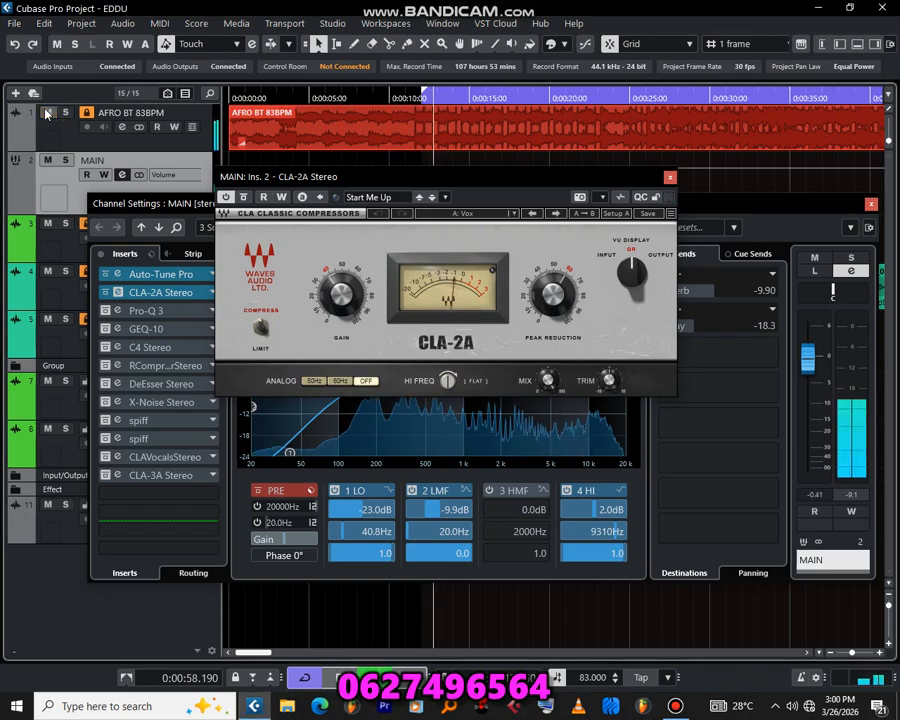
{"action": "left_click", "coordinate": [46, 114]}
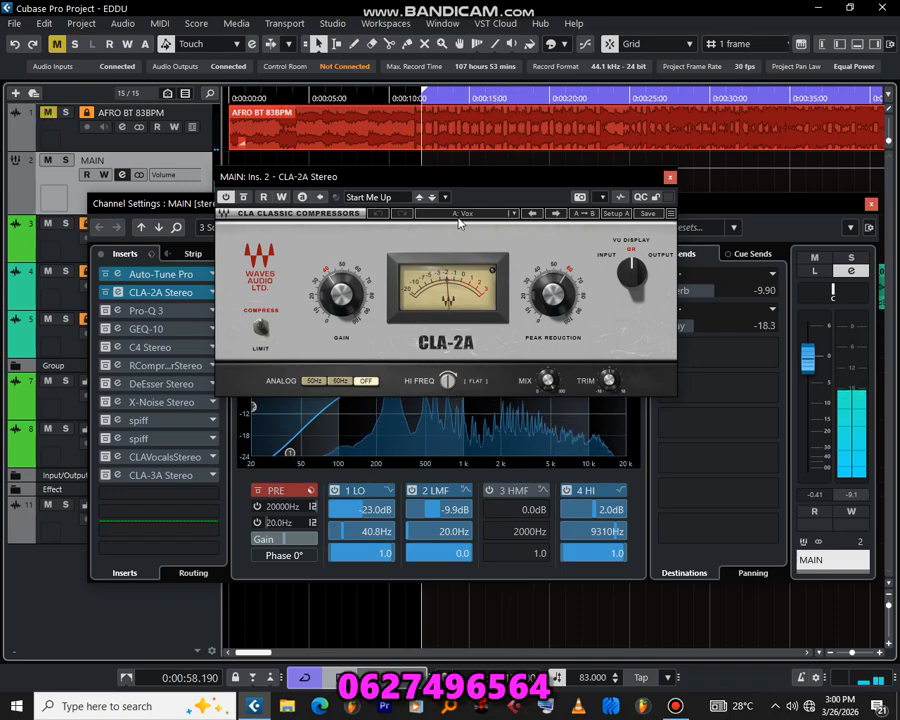
{"action": "left_click_drag", "start_coordinate": [465, 186], "coordinate": [469, 188]}
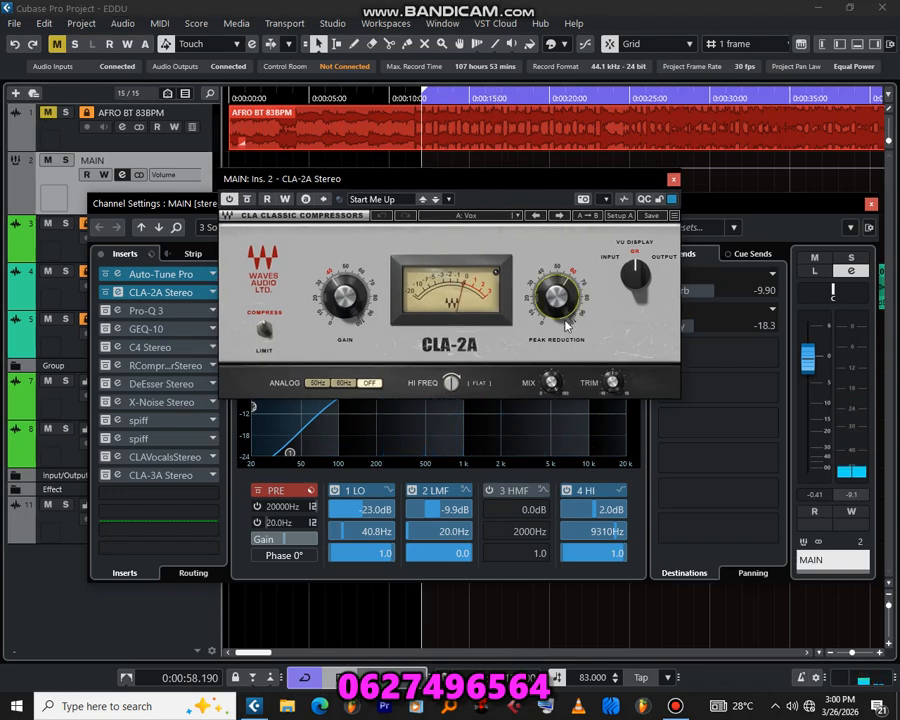
{"action": "mouse_move", "coordinate": [570, 306]}
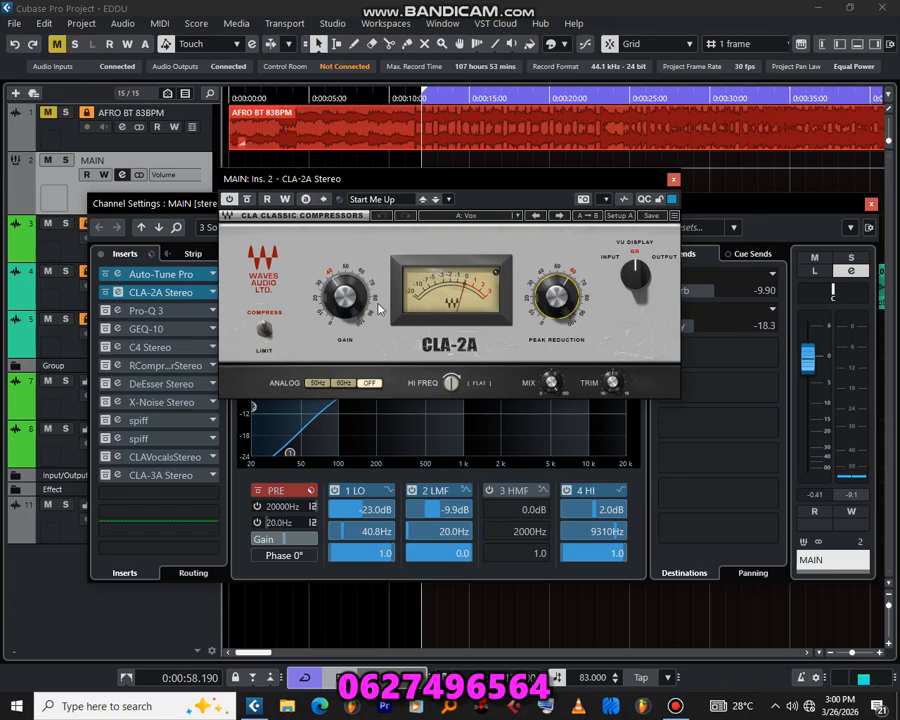
{"action": "mouse_move", "coordinate": [342, 302]}
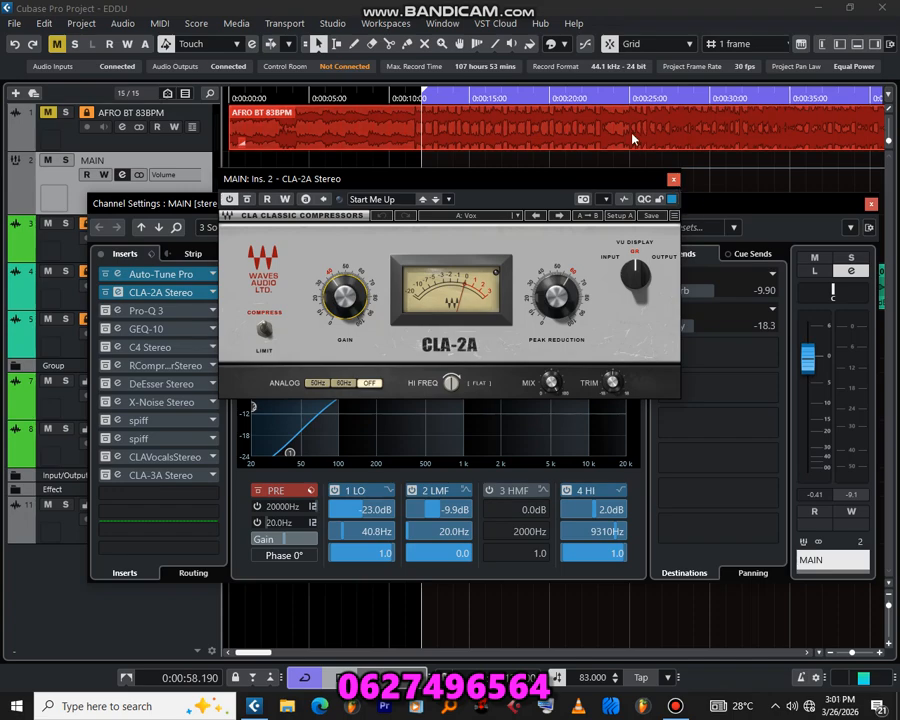
- Close the CLA-2A Stereo and MAIN channel settings windows, and play the vocals together with the unmuted beat
{"action": "left_click", "coordinate": [674, 181]}
{"action": "left_click", "coordinate": [868, 204]}
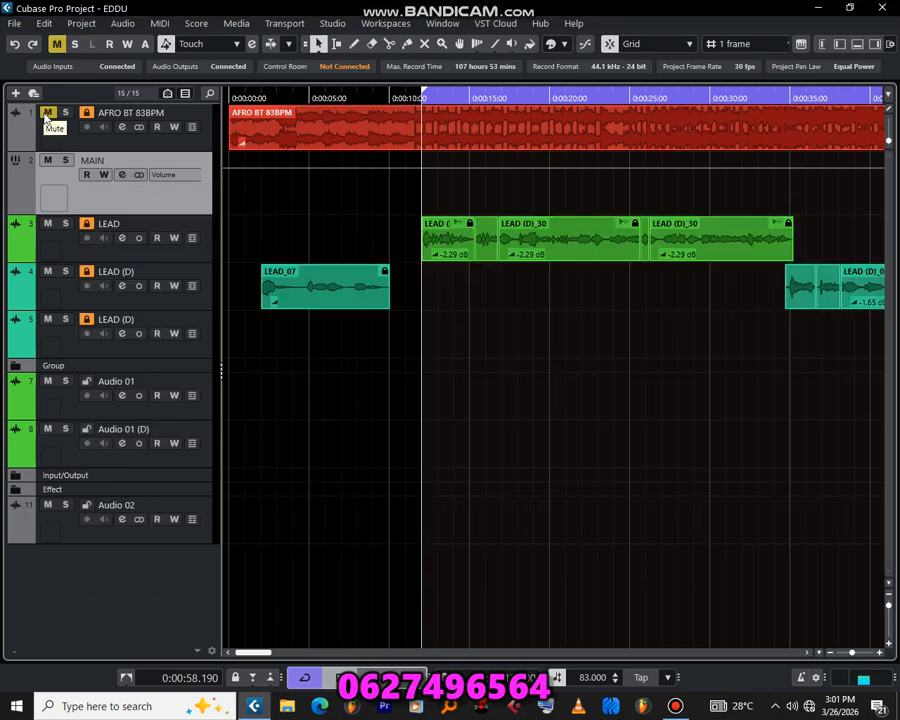
{"action": "left_click", "coordinate": [46, 115]}
{"action": "key", "text": "space"}
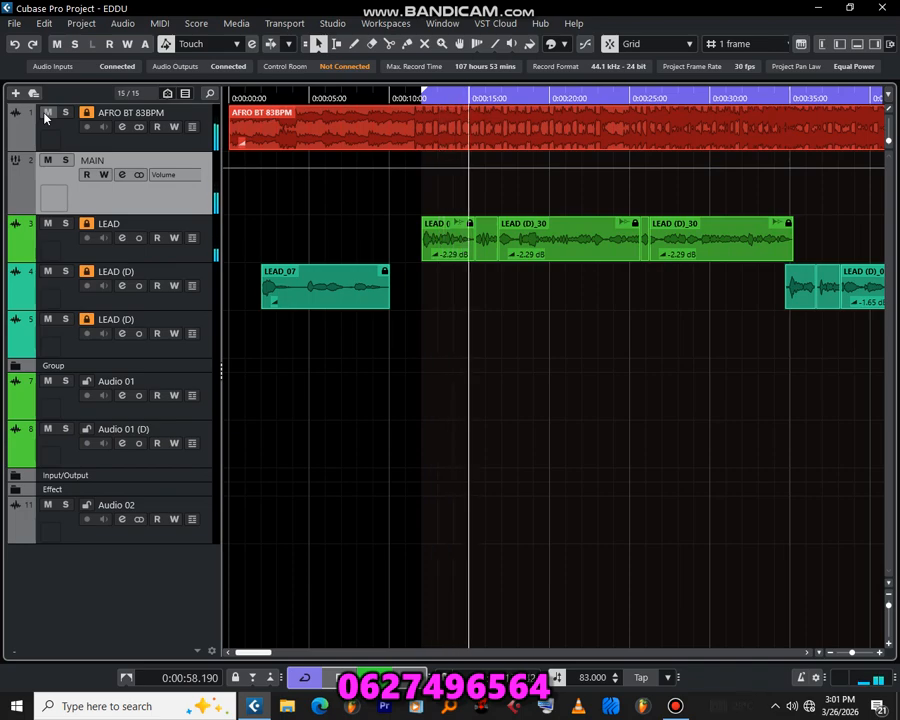
{"action": "key", "text": "space"}
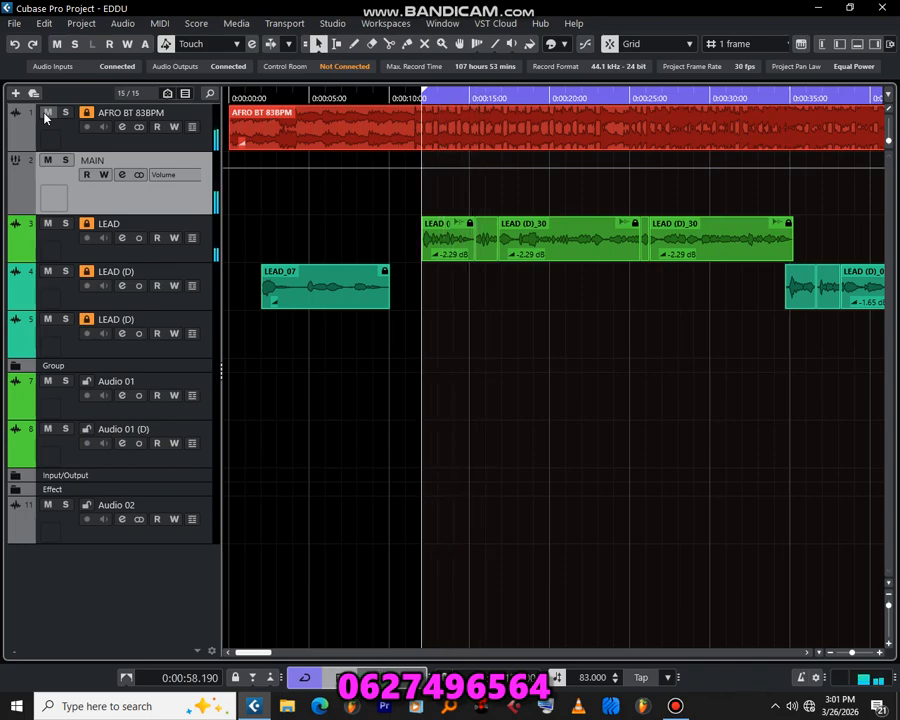
- Reopen the MAIN channel settings and the CLA-2A Stereo window, arranging them so the inserts list is accessible
{"action": "left_click", "coordinate": [122, 175]}
{"action": "left_click_drag", "start_coordinate": [290, 206], "coordinate": [268, 228]}
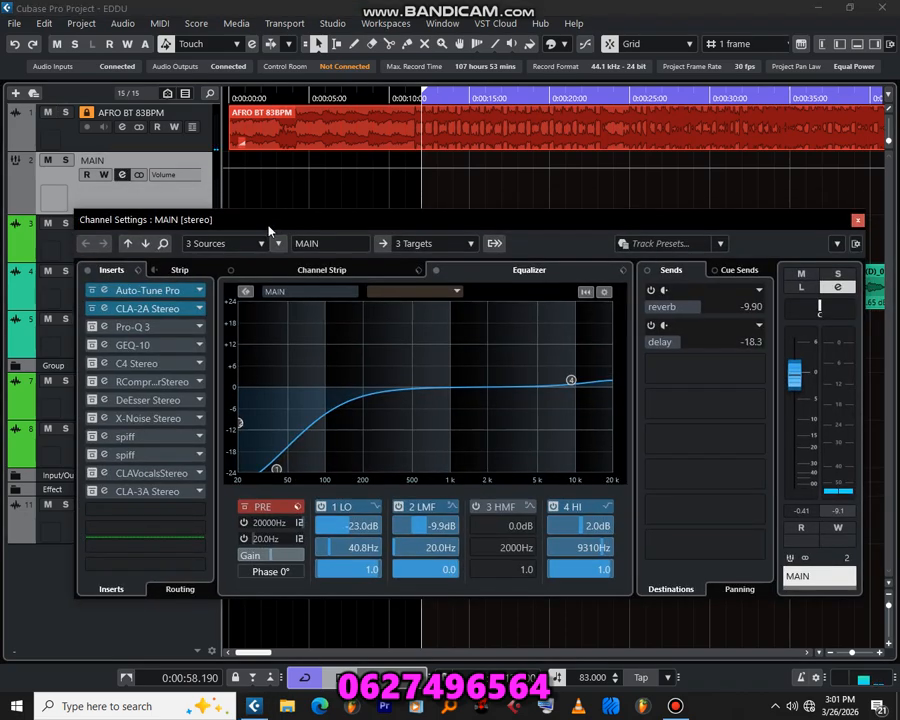
{"action": "left_click", "coordinate": [136, 309]}
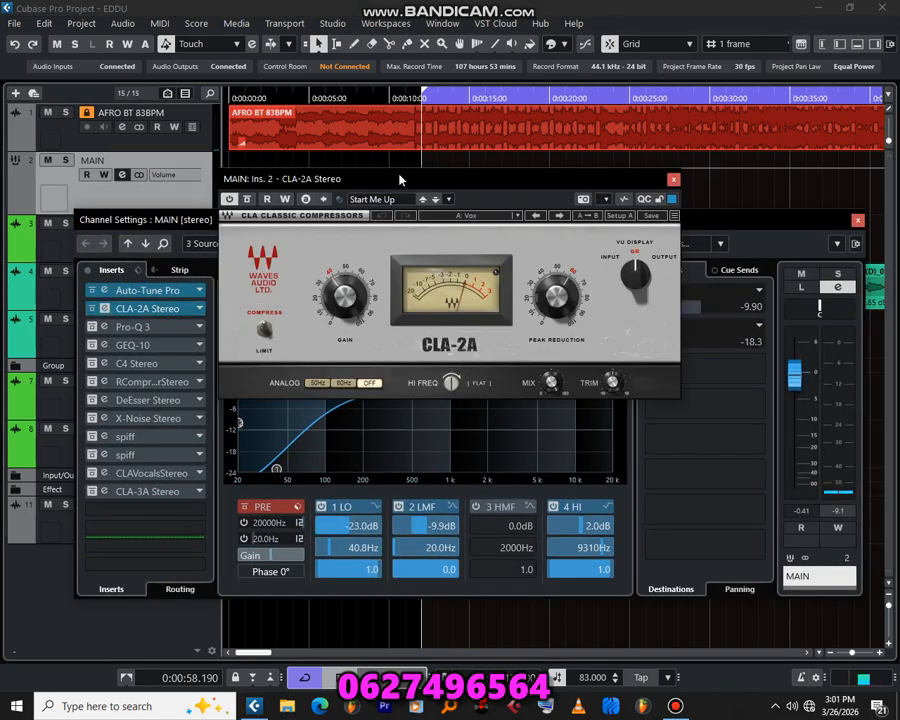
{"action": "left_click_drag", "start_coordinate": [414, 181], "coordinate": [462, 146]}
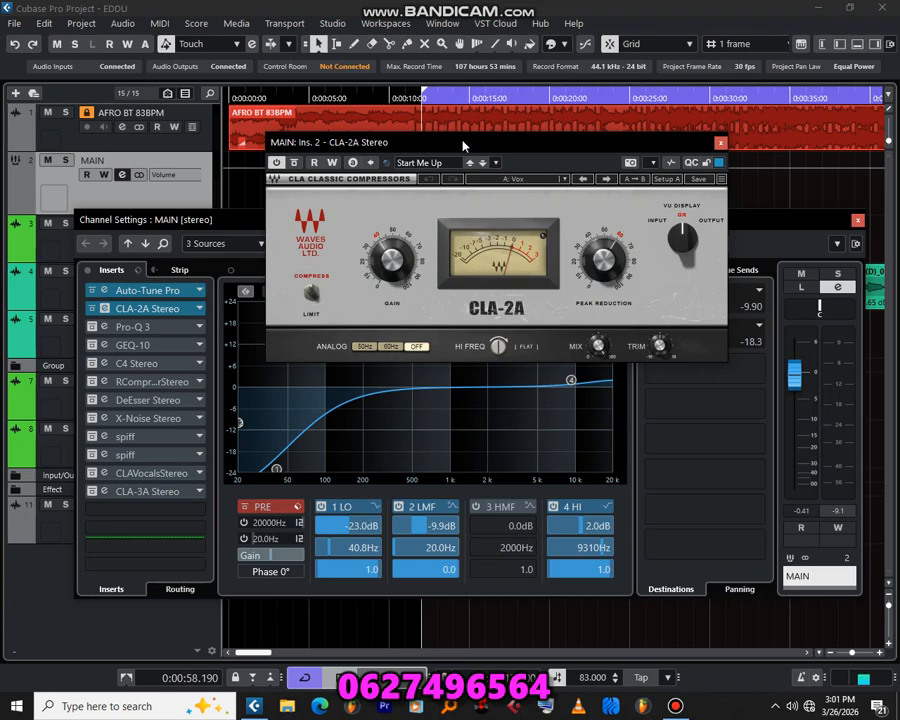
- Mute the AFRO BT 83BPM track, reactivate the Pro-Q 3 insert on the MAIN channel and open its window
{"action": "left_click", "coordinate": [47, 112]}
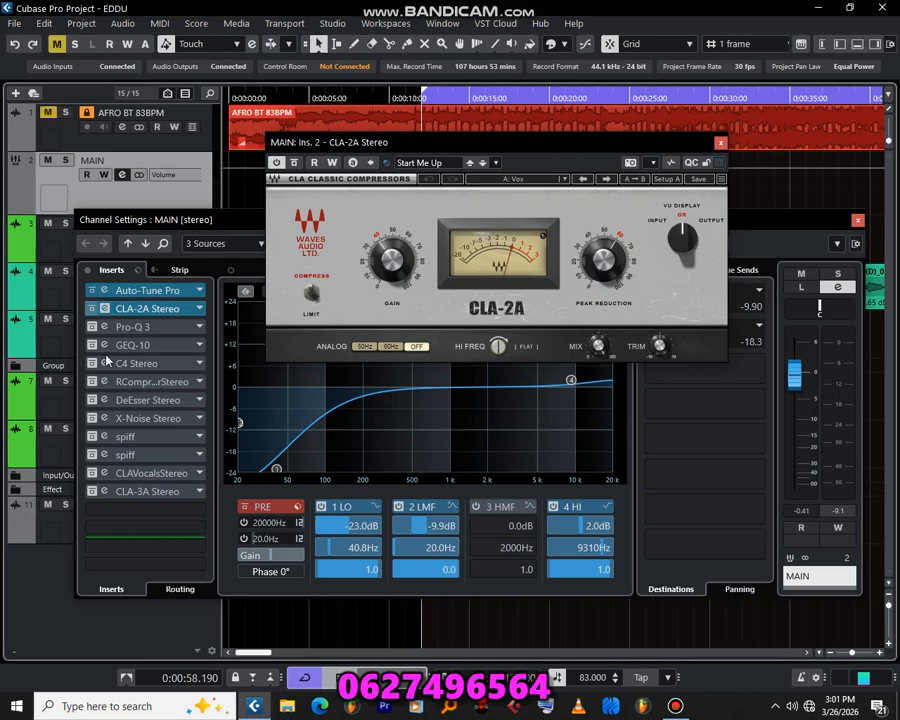
{"action": "left_click", "coordinate": [112, 327]}
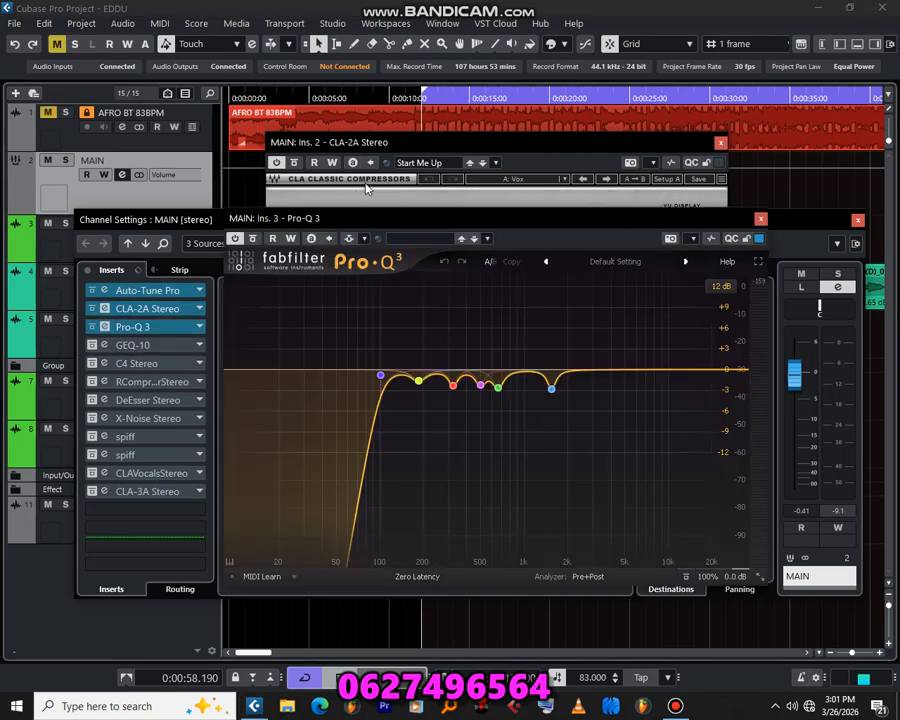
{"action": "left_click_drag", "start_coordinate": [484, 221], "coordinate": [453, 147]}
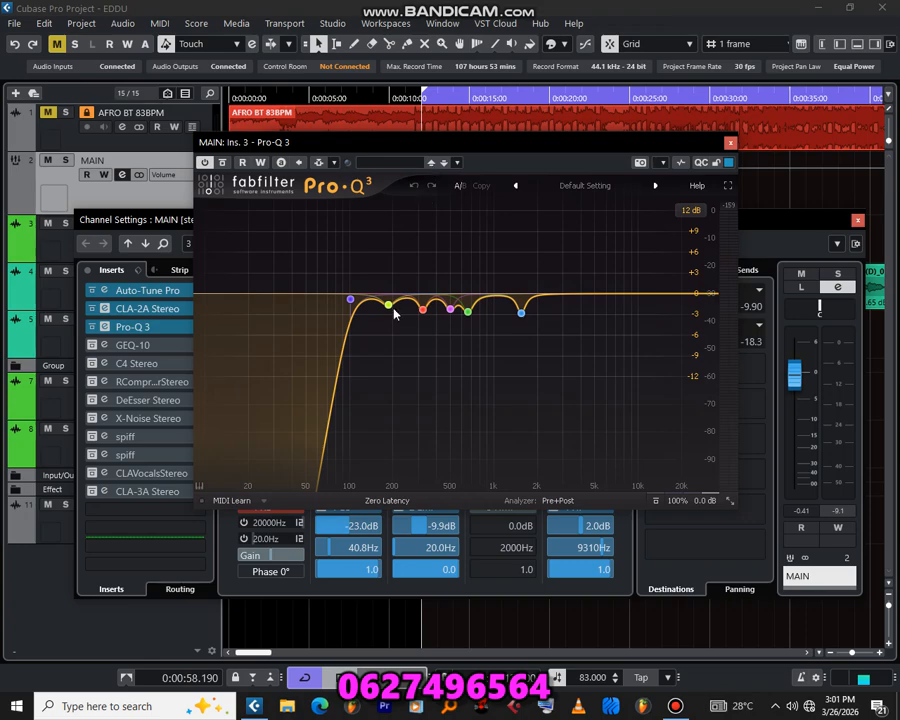
- Examine the low-cut band and the low-mid cut bands in the Pro-Q 3 curve
{"action": "mouse_move", "coordinate": [327, 364]}
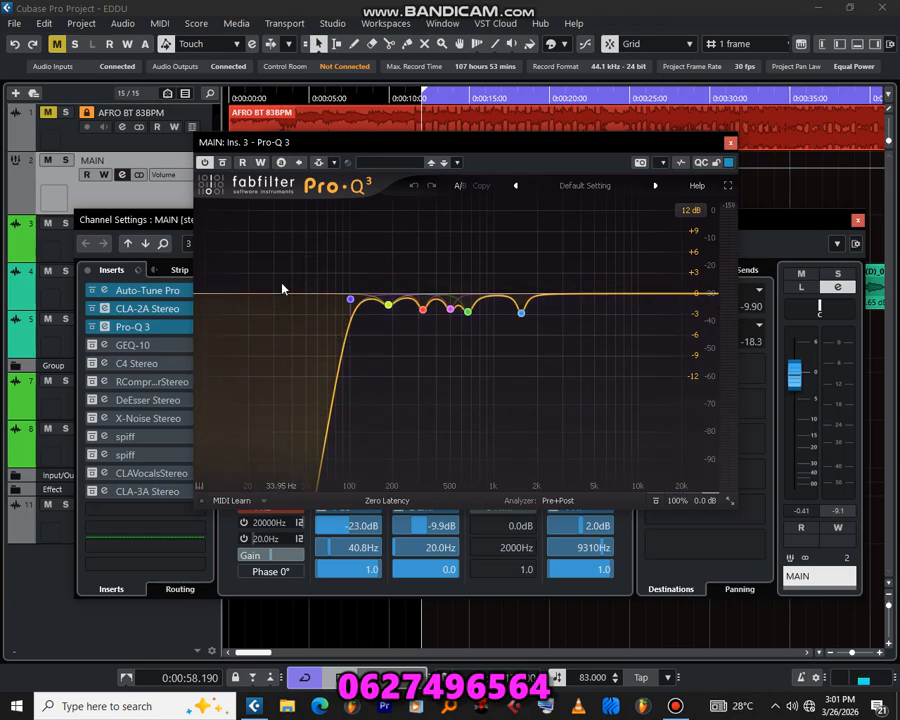
{"action": "mouse_move", "coordinate": [330, 285]}
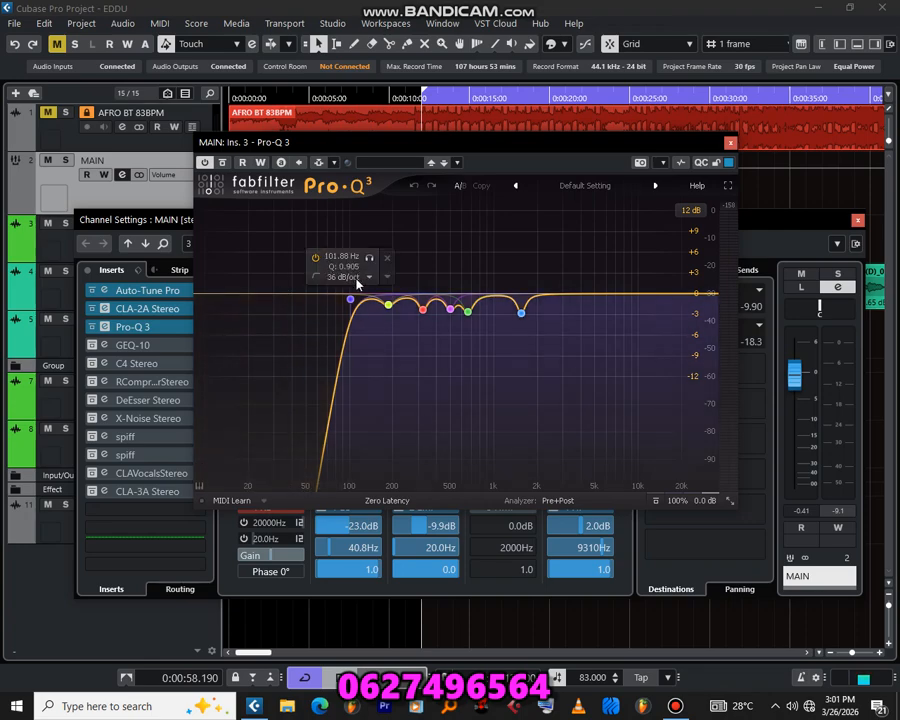
{"action": "mouse_move", "coordinate": [389, 308]}
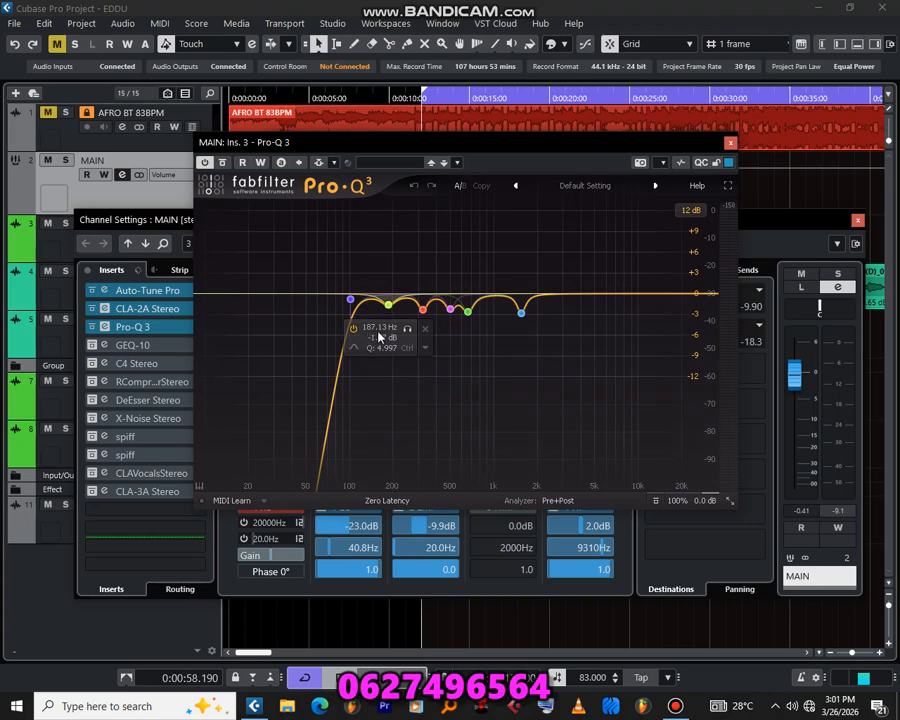
{"action": "mouse_move", "coordinate": [425, 318]}
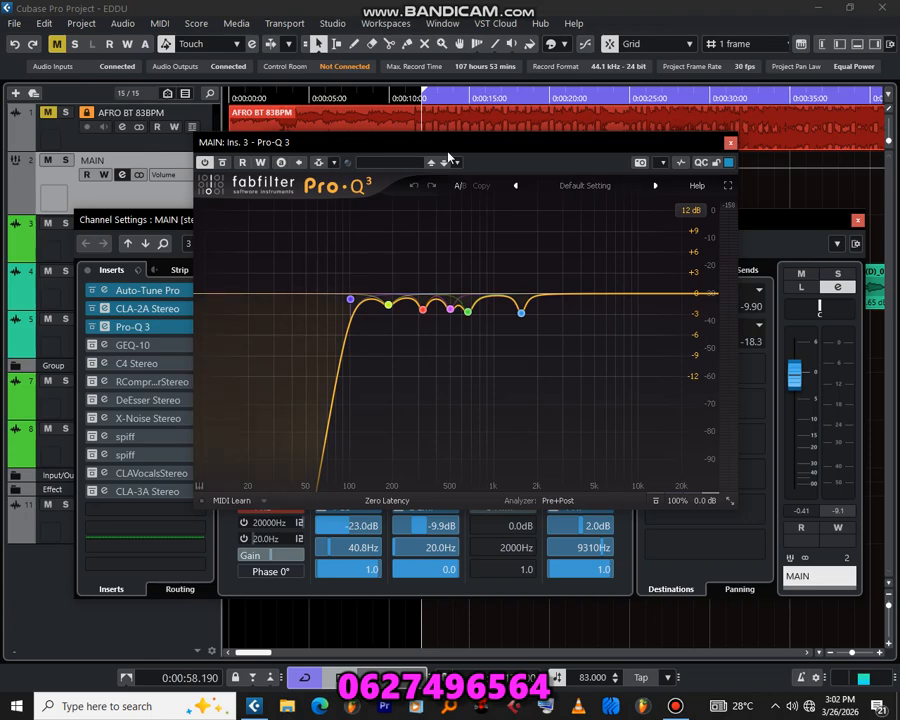
- Play the vocals and compare the sound with Pro-Q 3 switched off and on again
{"action": "key", "text": "space"}
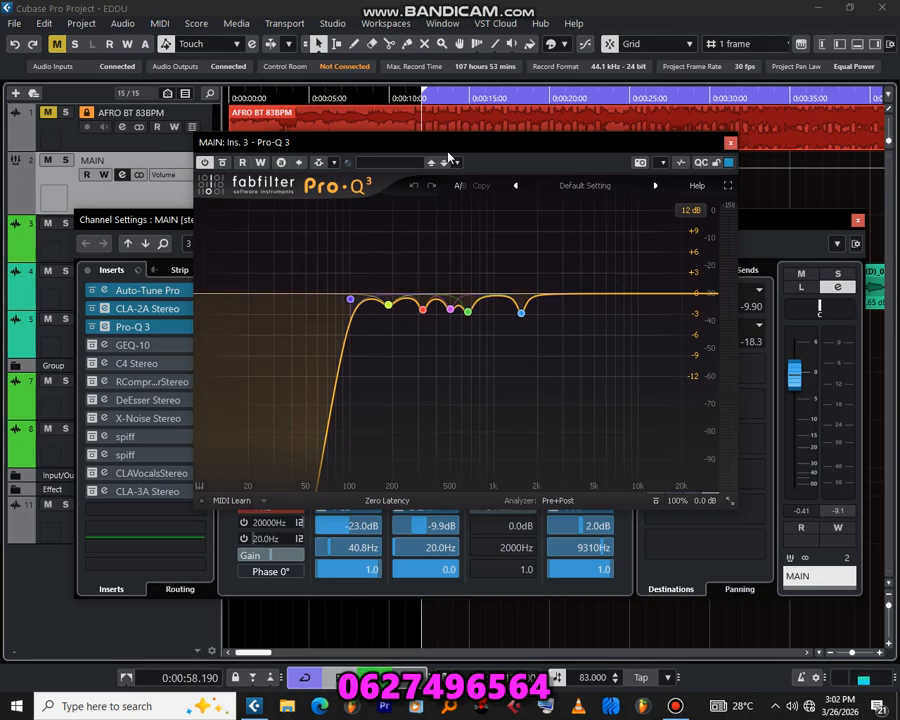
{"action": "left_click", "coordinate": [206, 163]}
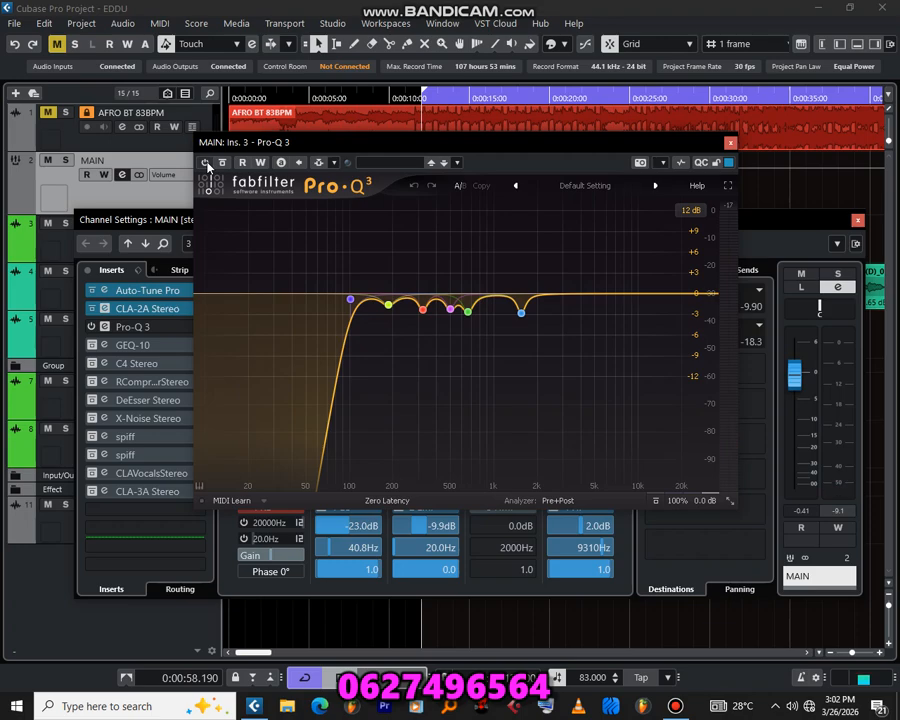
{"action": "left_click", "coordinate": [206, 163]}
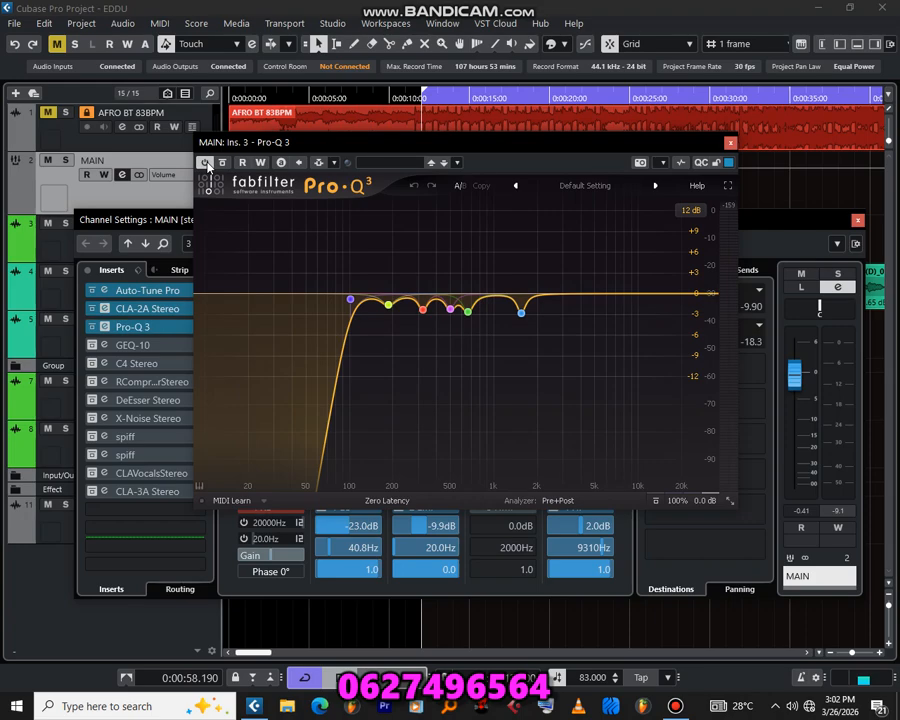
- Close the Pro-Q 3 and CLA-2A Stereo windows, keeping the MAIN channel settings open
{"action": "left_click", "coordinate": [730, 142]}
{"action": "left_click_drag", "start_coordinate": [412, 225], "coordinate": [431, 203]}
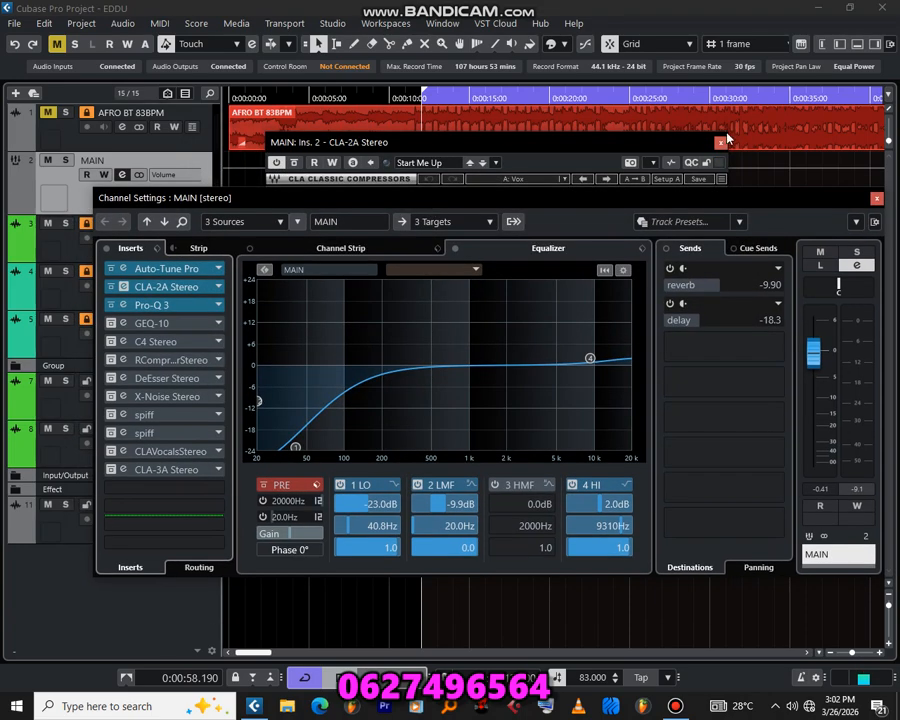
{"action": "left_click", "coordinate": [123, 287]}
{"action": "left_click", "coordinate": [123, 287]}
- Reactivate the GEQ-10 insert on the MAIN channel and open its window to examine the band settings
{"action": "left_click", "coordinate": [110, 323]}
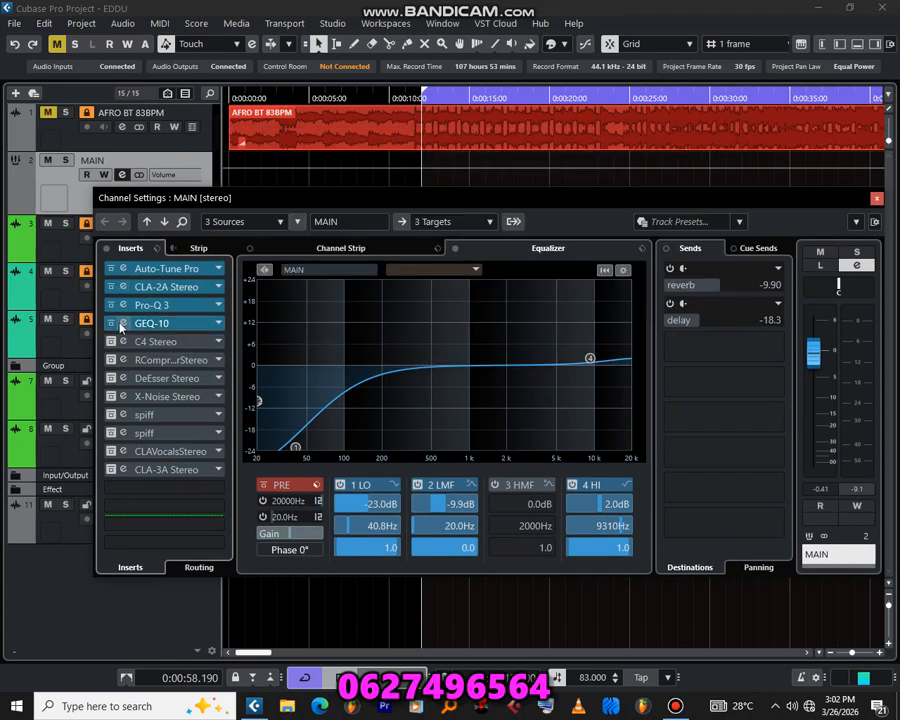
{"action": "left_click", "coordinate": [123, 323]}
{"action": "left_click_drag", "start_coordinate": [396, 224], "coordinate": [410, 214]}
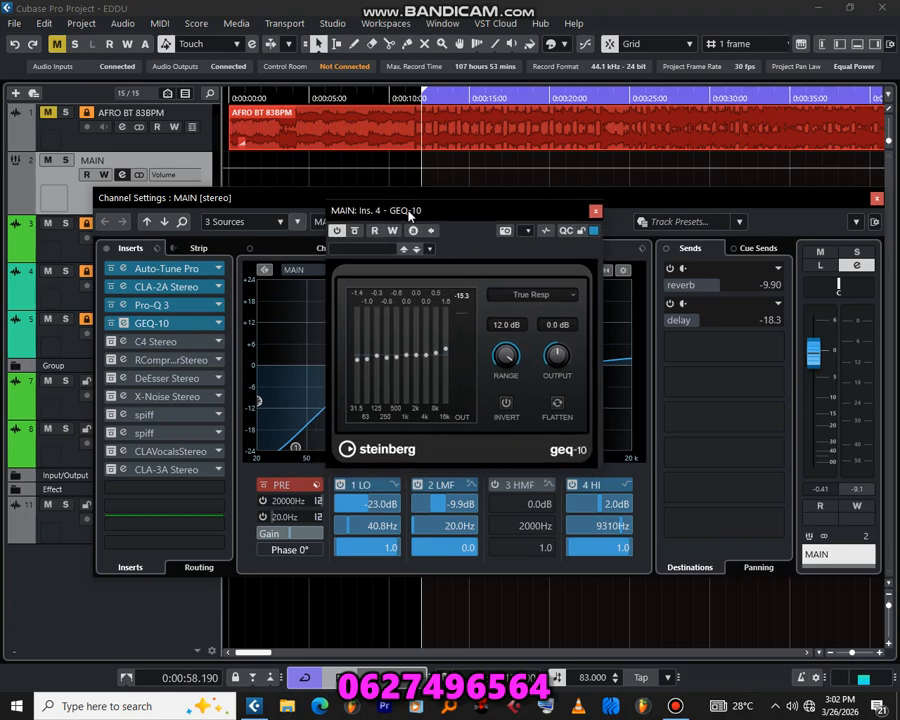
{"action": "left_click_drag", "start_coordinate": [464, 205], "coordinate": [468, 202]}
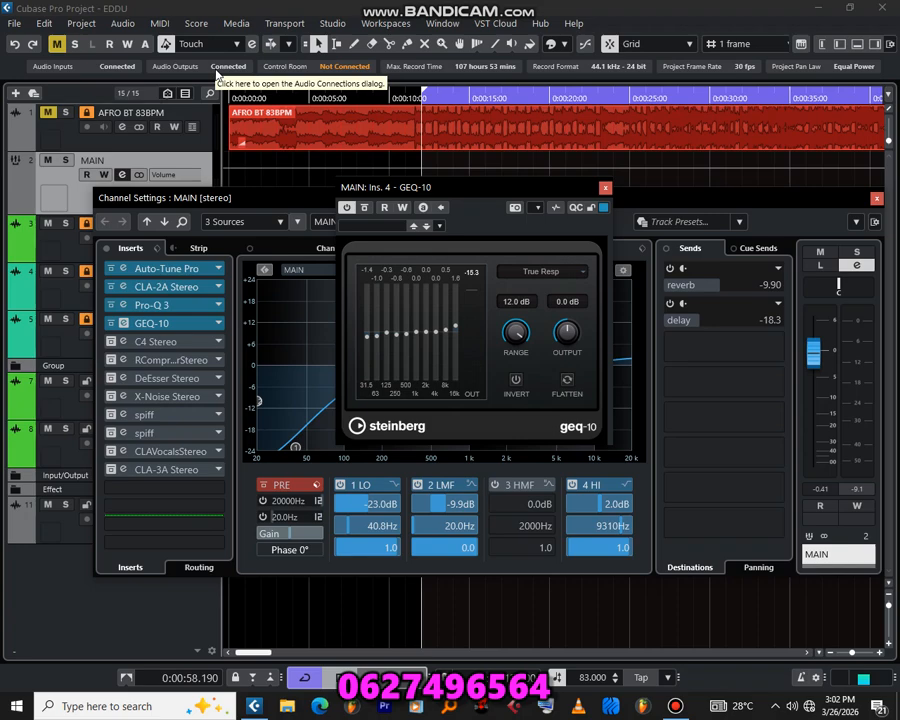
- Play the vocals through GEQ-10, check the running recording in Bandicam, and close the GEQ-10 window back in Cubase
{"action": "key", "text": "space"}
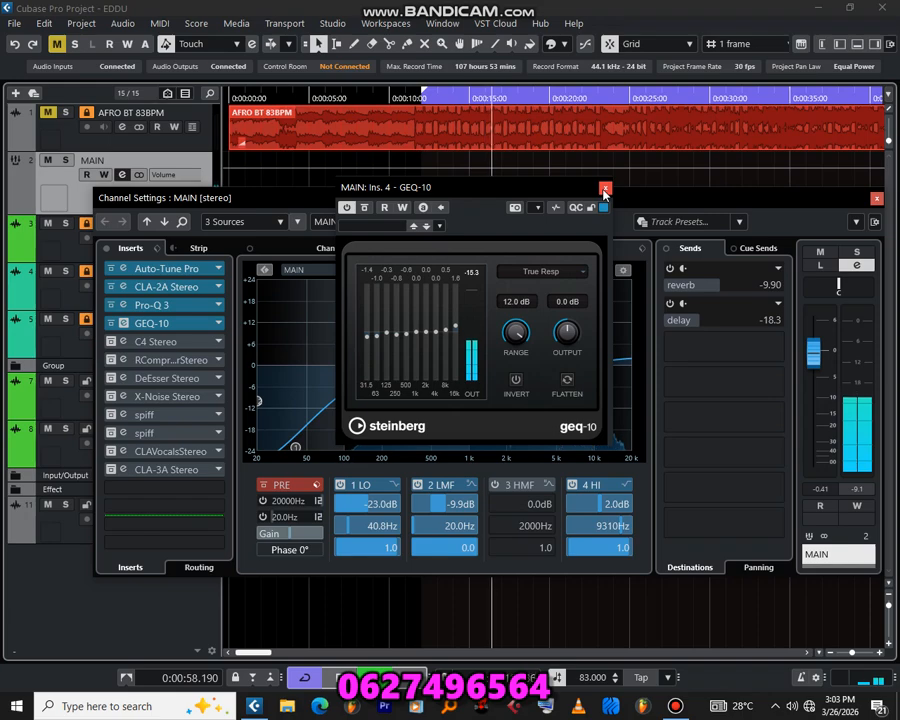
{"action": "left_click", "coordinate": [675, 705]}
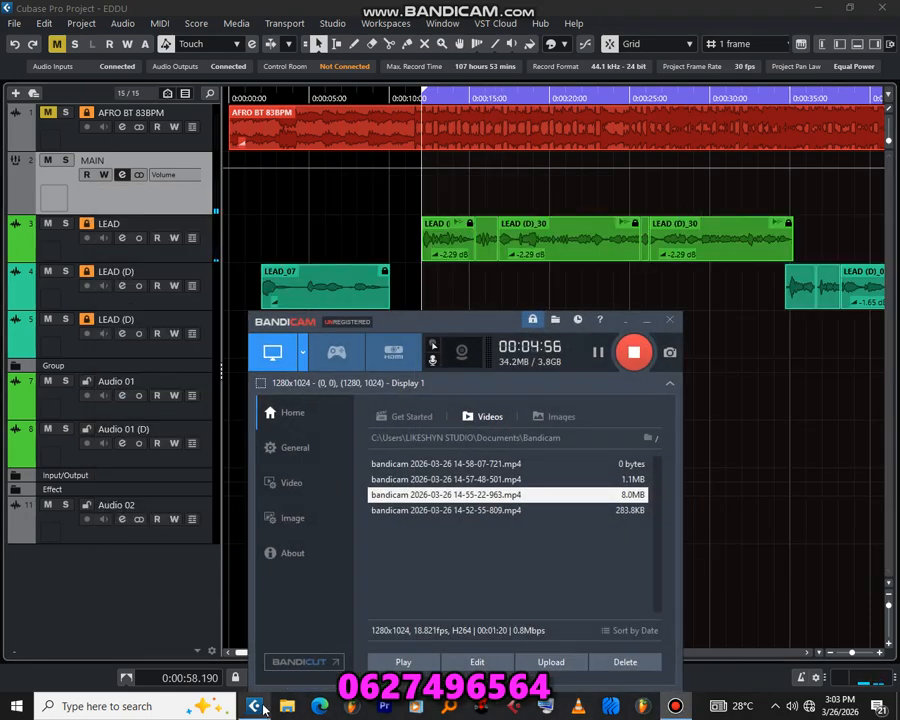
{"action": "left_click", "coordinate": [176, 499]}
{"action": "left_click", "coordinate": [605, 187]}
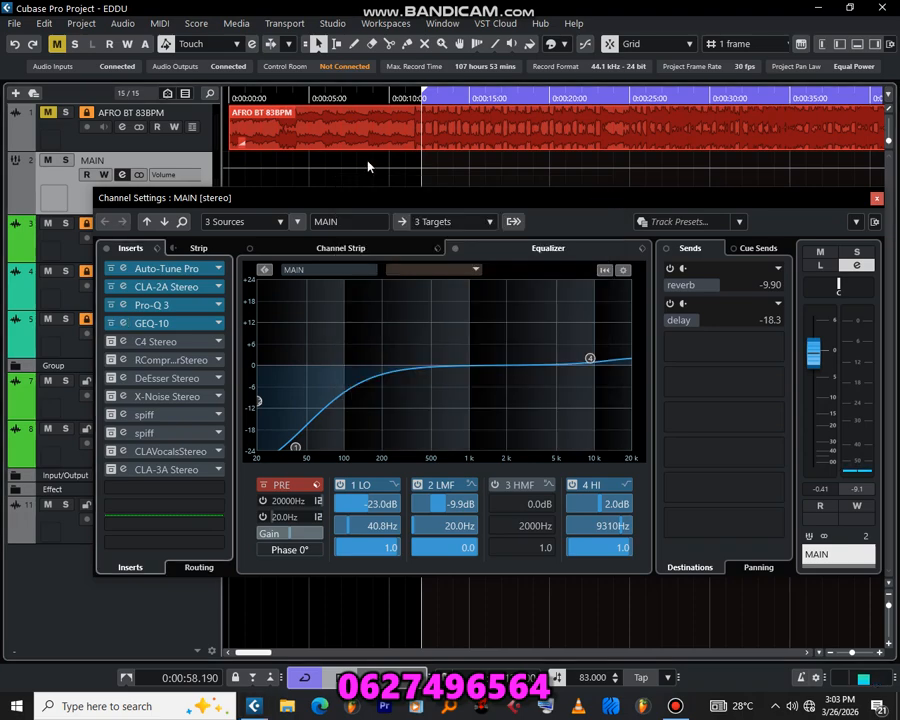
- Reactivate and open the C4 Stereo insert on the MAIN channel, and check the Vocal entry in its factory presets
{"action": "left_click", "coordinate": [113, 343]}
{"action": "left_click", "coordinate": [155, 341]}
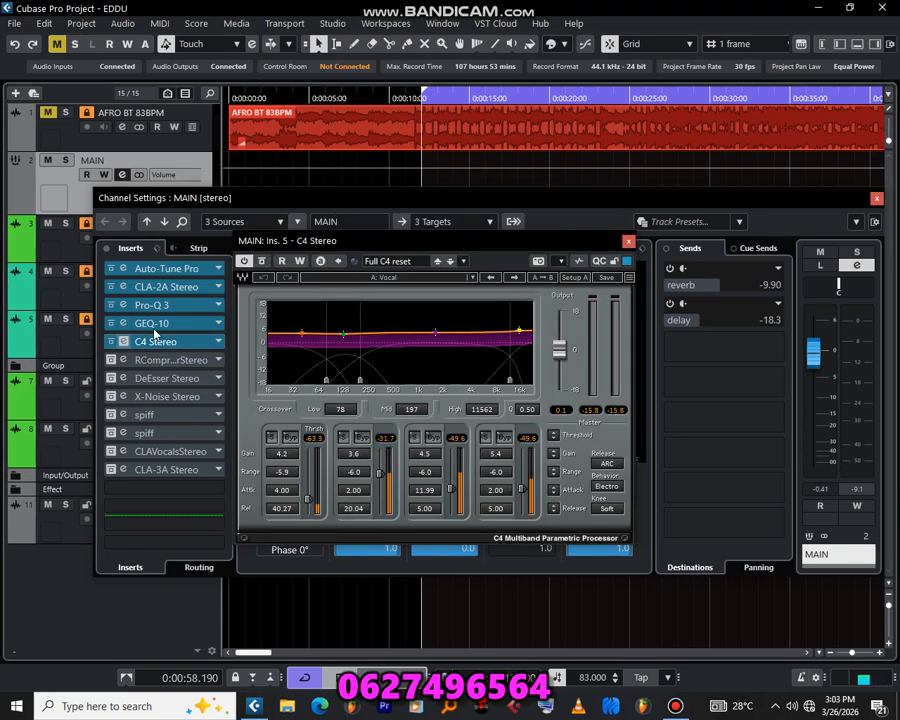
{"action": "left_click_drag", "start_coordinate": [444, 247], "coordinate": [470, 177]}
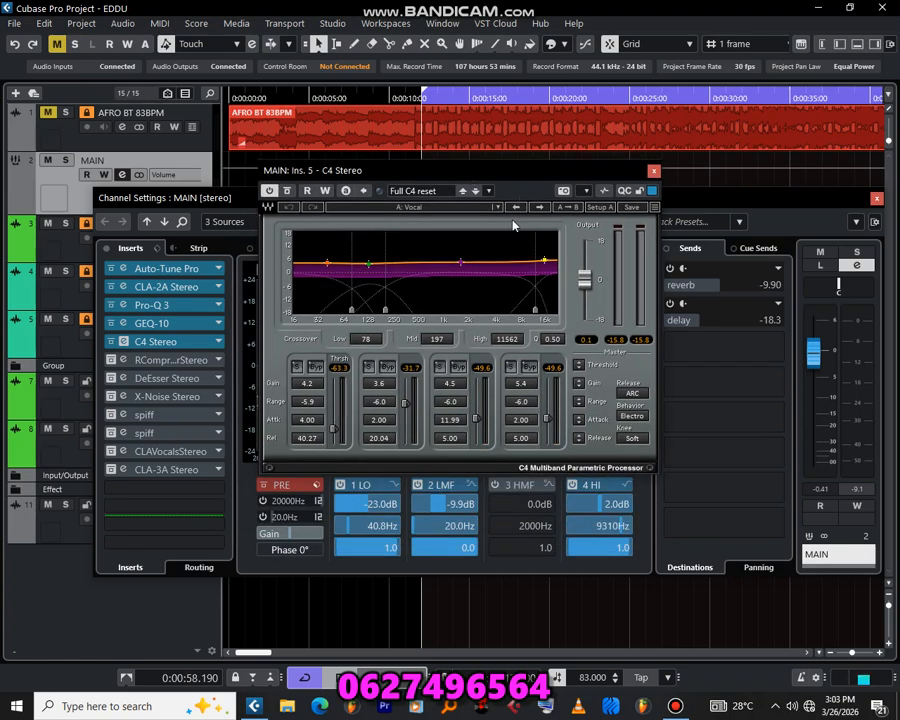
{"action": "left_click", "coordinate": [497, 208]}
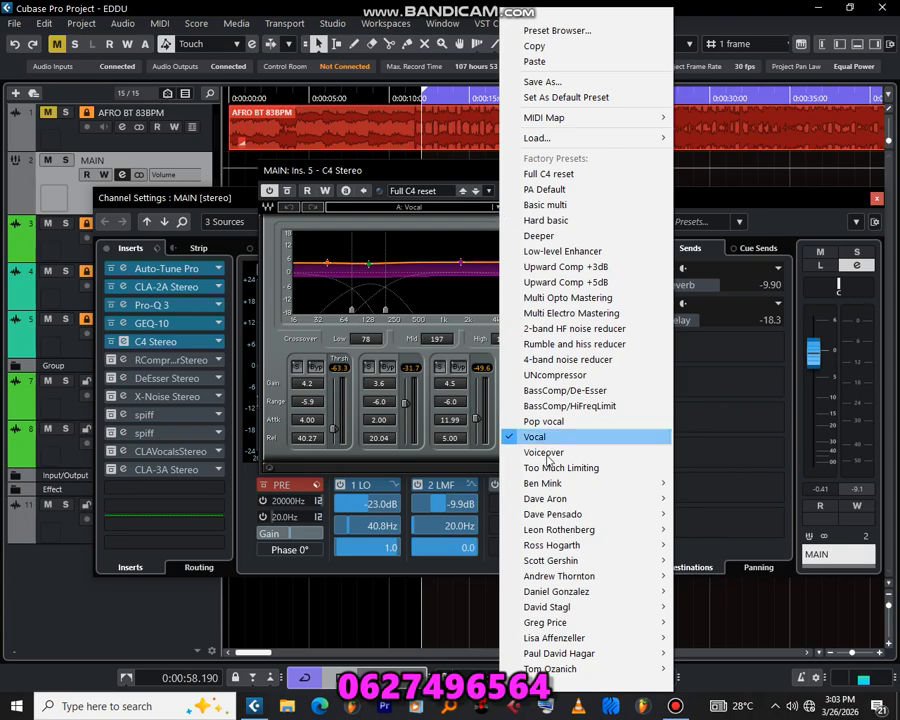
{"action": "left_click", "coordinate": [426, 175]}
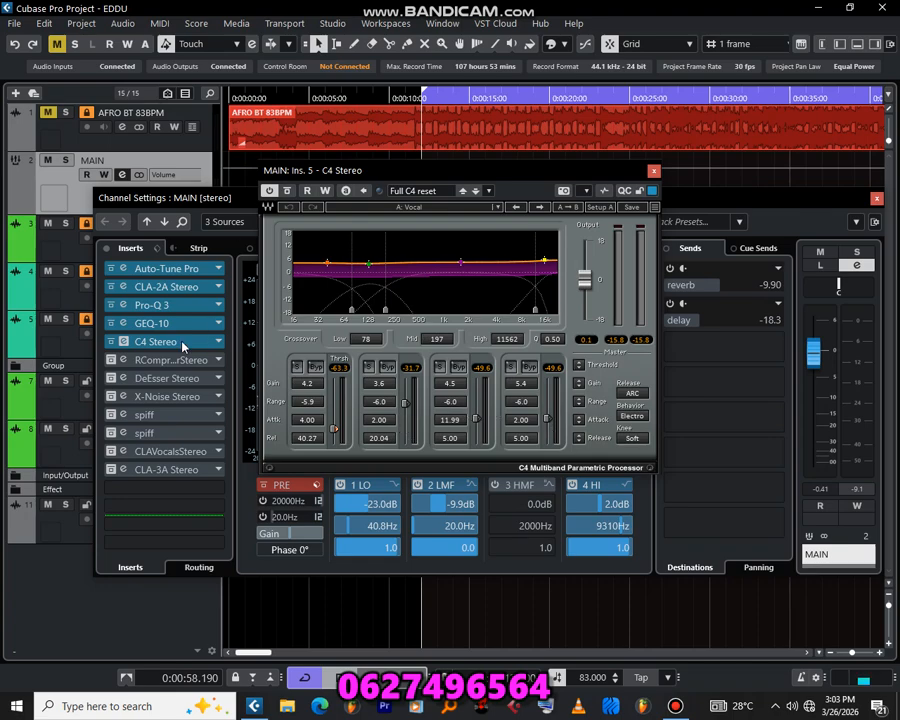
- Reactivate and open the RCompressor Stereo insert on the MAIN channel, and unmute the beat to audition it with the vocals
{"action": "left_click", "coordinate": [123, 360]}
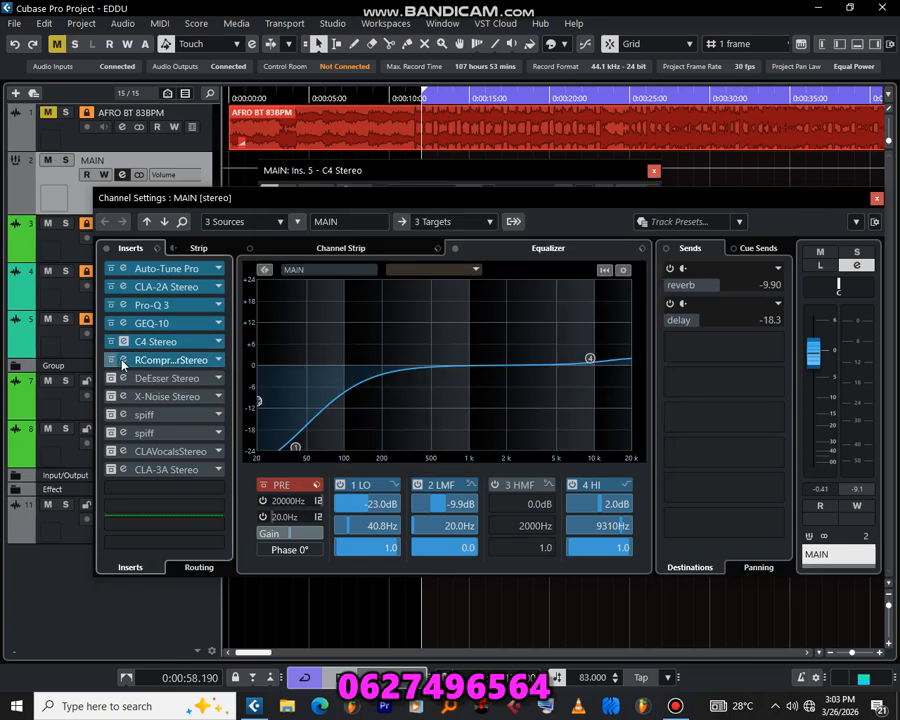
{"action": "left_click_drag", "start_coordinate": [355, 145], "coordinate": [438, 124]}
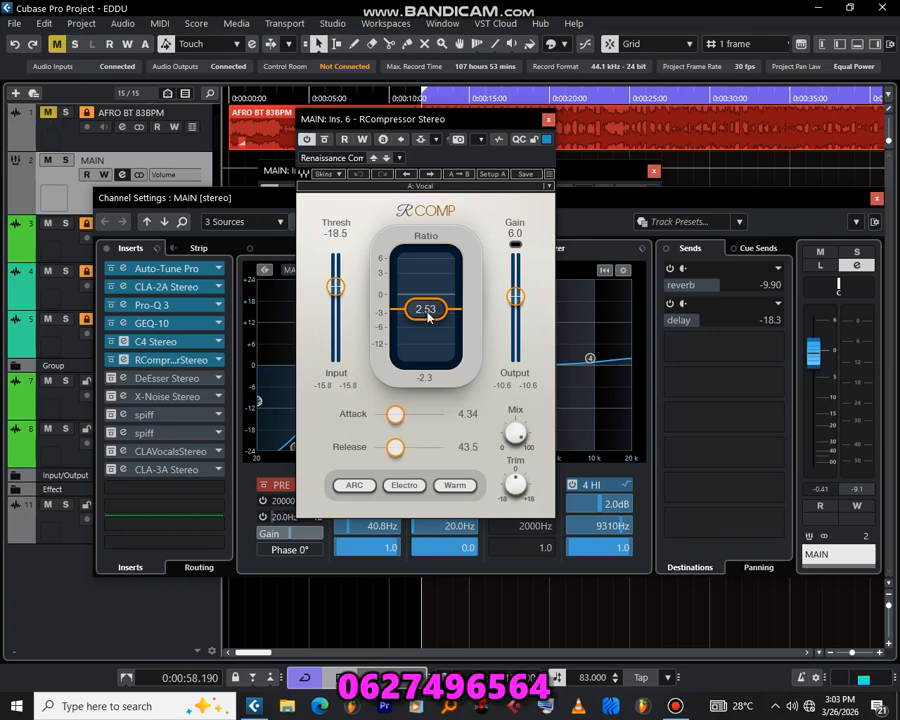
{"action": "left_click", "coordinate": [49, 114]}
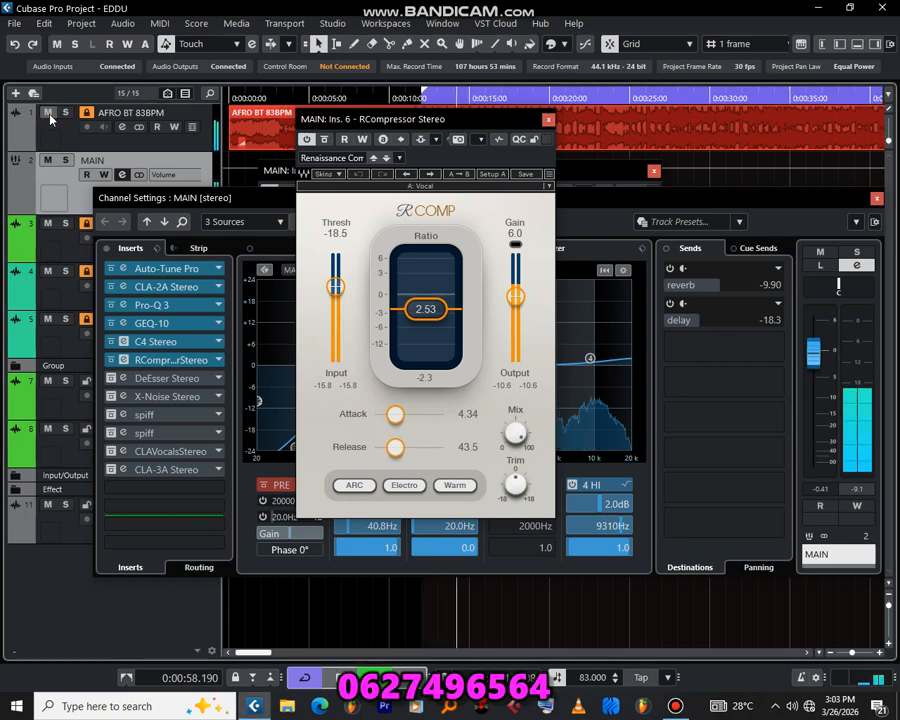
- Set RCompressor's gain to 8.9 and ratio to 3.20, and close the plug-in and MAIN channel settings windows
{"action": "left_click_drag", "start_coordinate": [520, 301], "coordinate": [520, 296]}
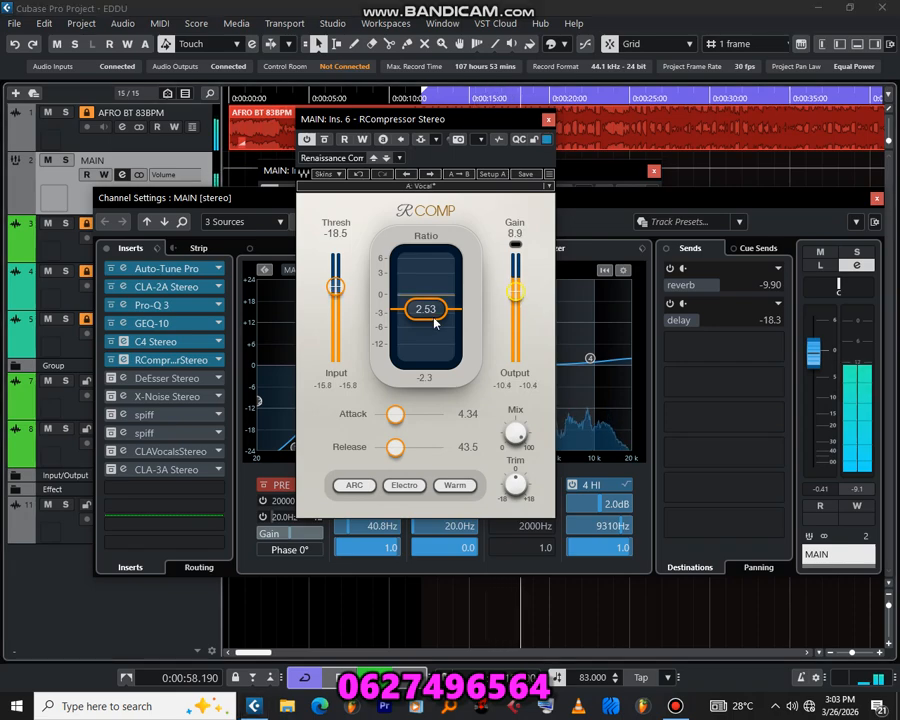
{"action": "left_click_drag", "start_coordinate": [425, 310], "coordinate": [425, 287]}
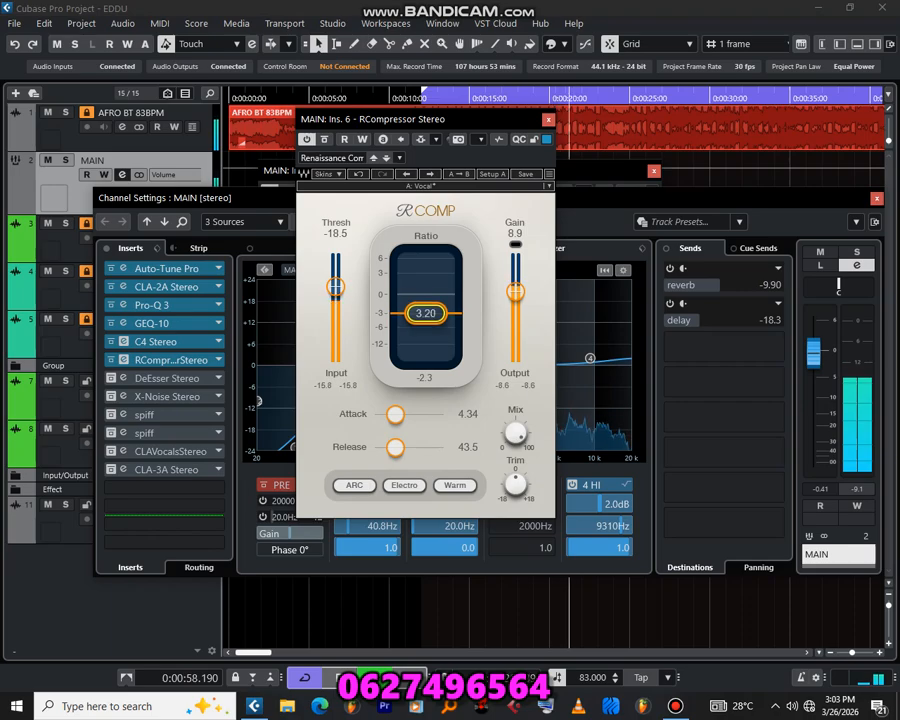
{"action": "left_click", "coordinate": [547, 119]}
{"action": "left_click", "coordinate": [877, 199]}
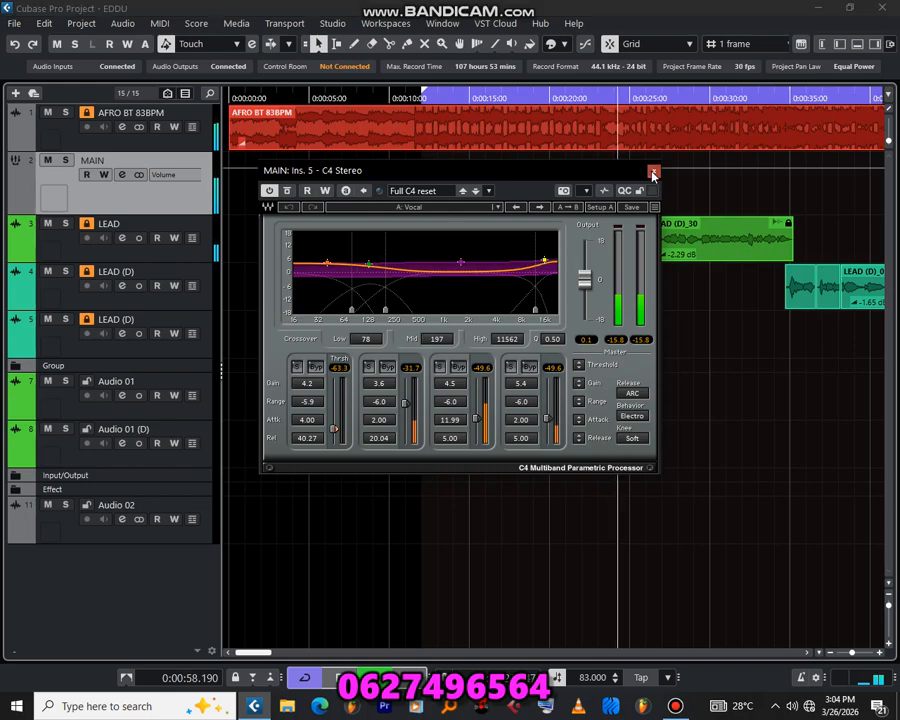
{"action": "left_click", "coordinate": [653, 171]}
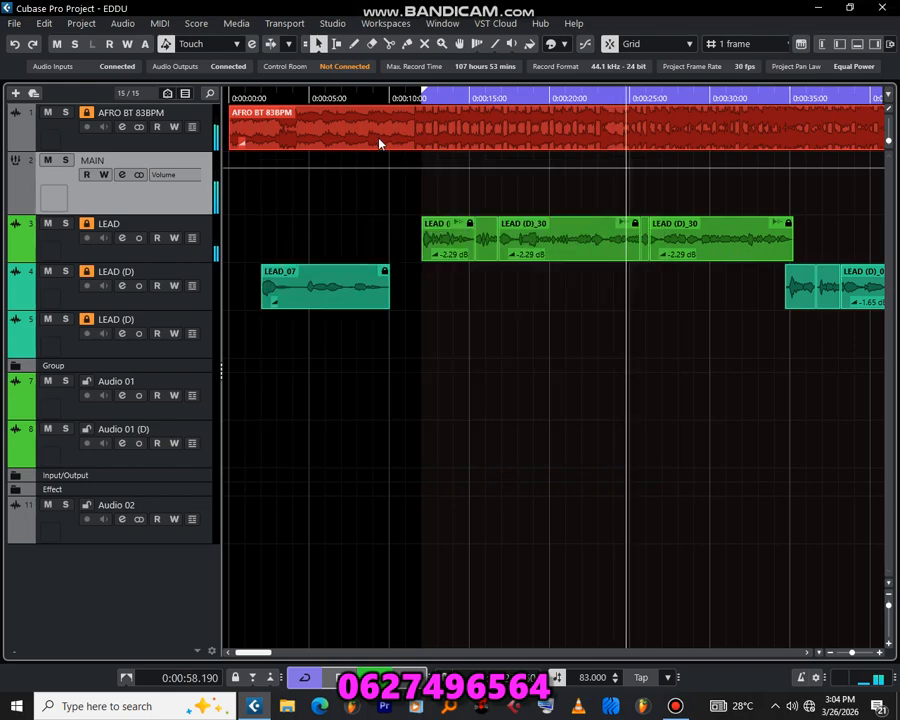
- Reopen the MAIN group's channel settings and mute the AFRO BT 83BPM beat track
{"action": "left_click", "coordinate": [121, 174]}
{"action": "left_click_drag", "start_coordinate": [228, 200], "coordinate": [232, 185]}
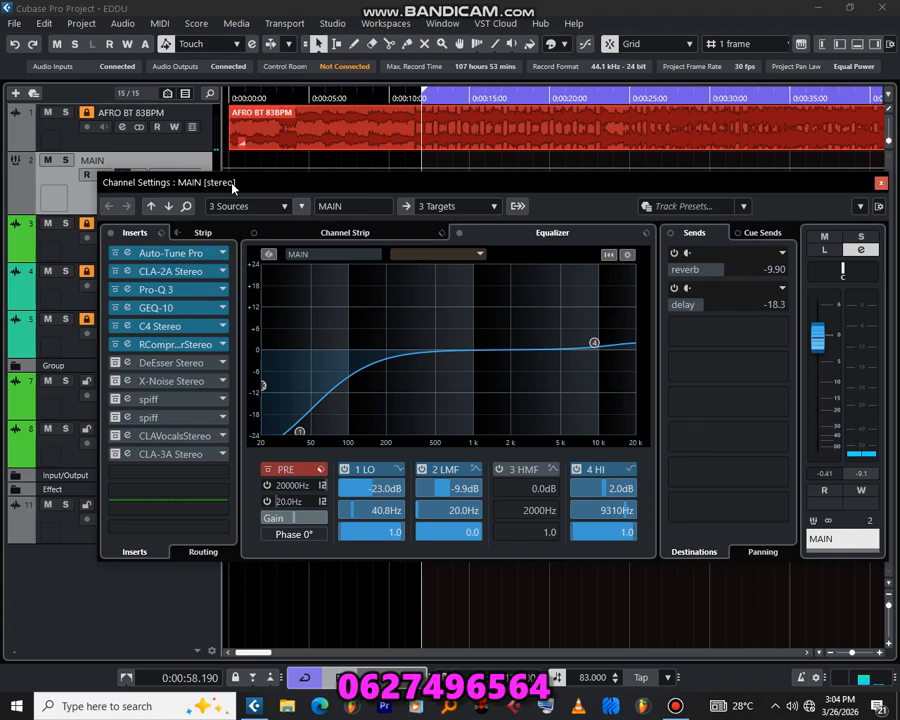
{"action": "left_click", "coordinate": [47, 112]}
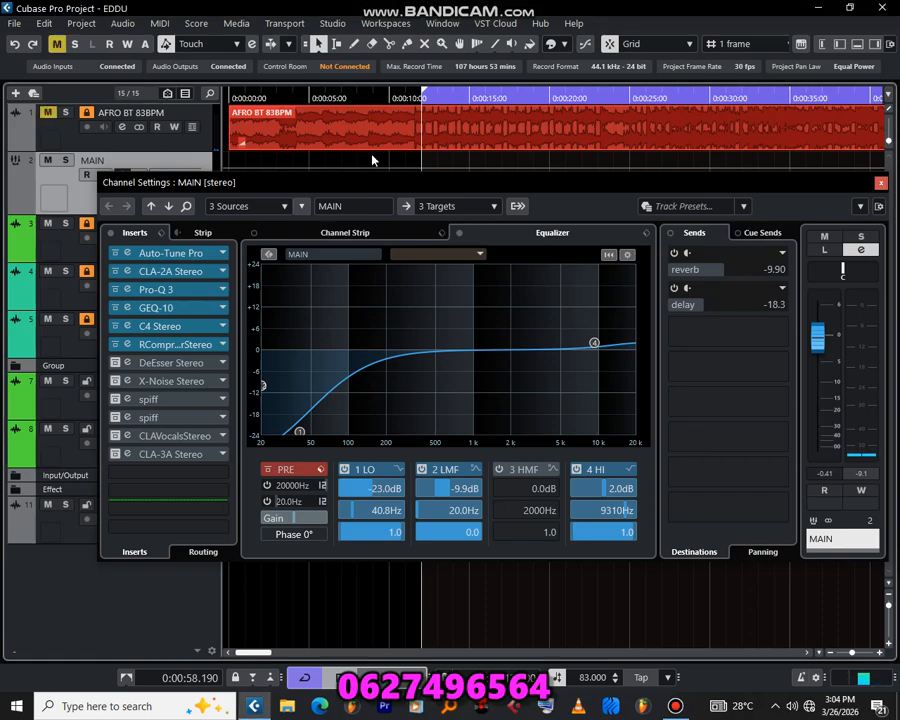
- Reactivate and open the DeEsser Stereo insert on the MAIN channel, and set its threshold to -24.6
{"action": "left_click", "coordinate": [134, 365]}
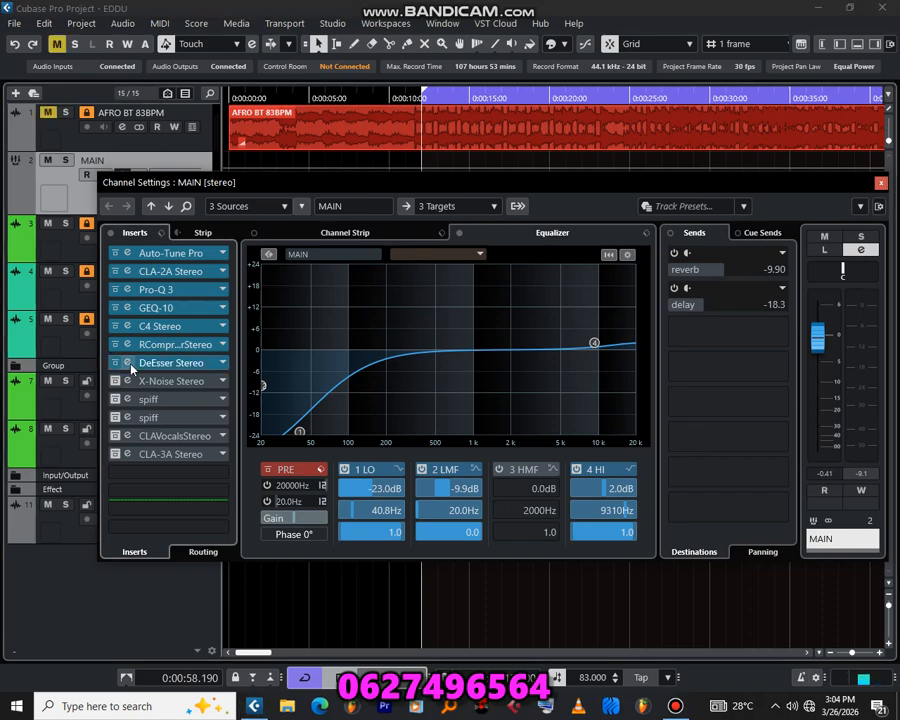
{"action": "left_click", "coordinate": [134, 365]}
{"action": "left_click_drag", "start_coordinate": [539, 228], "coordinate": [459, 212]}
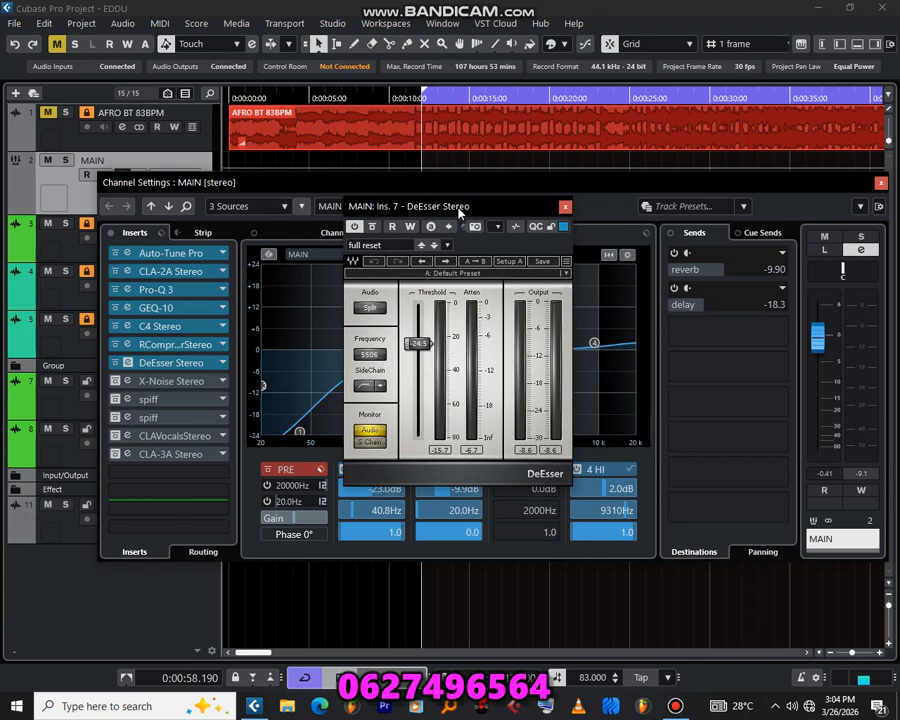
{"action": "left_click_drag", "start_coordinate": [463, 208], "coordinate": [473, 197]}
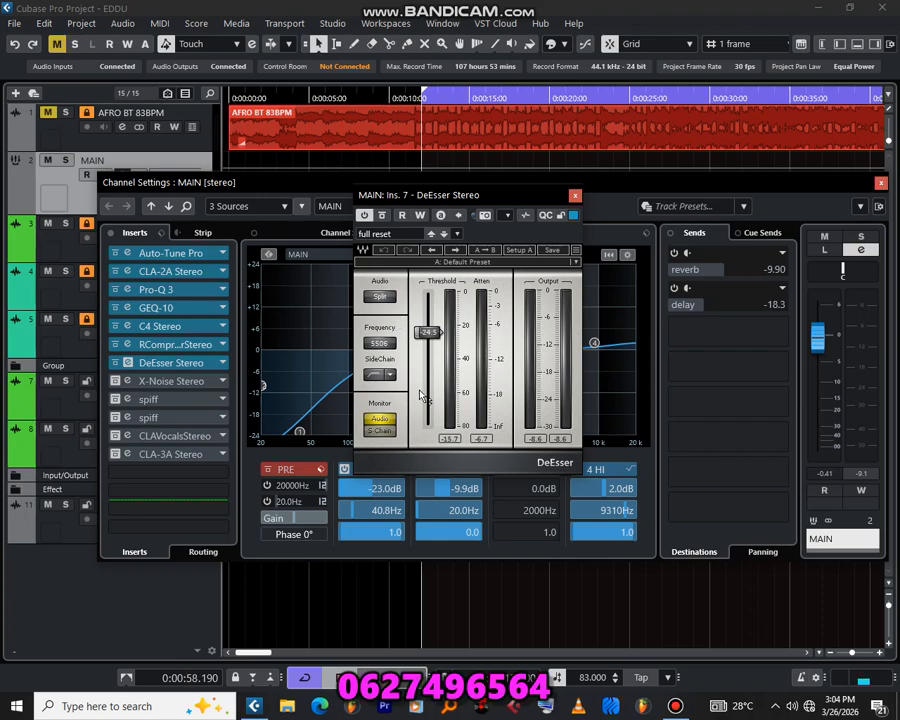
{"action": "left_click", "coordinate": [424, 333]}
{"action": "left_click_drag", "start_coordinate": [424, 334], "coordinate": [424, 336]}
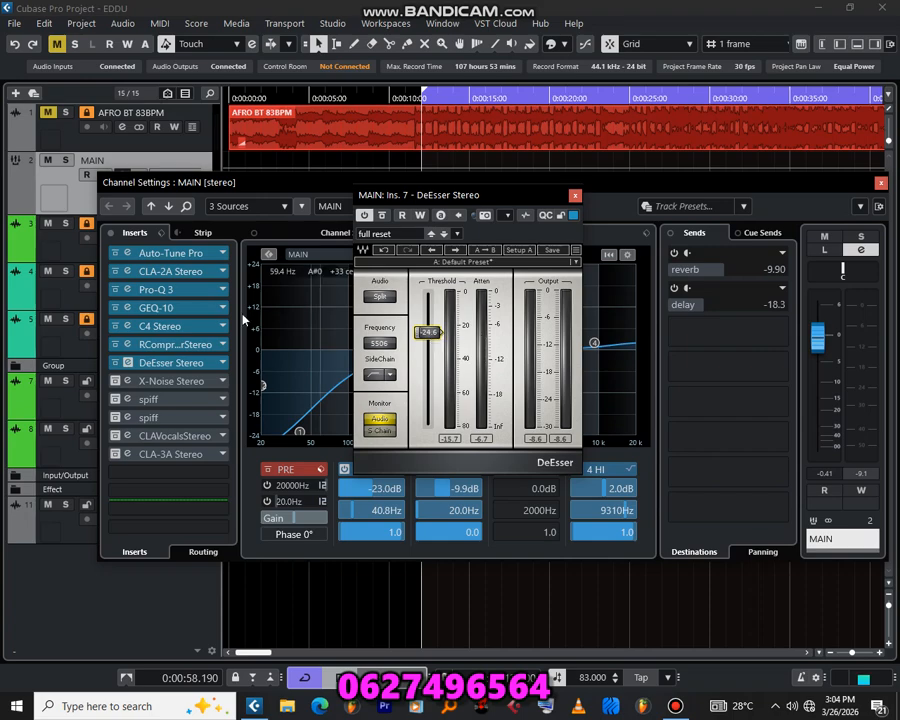
- Reactivate and open the X-Noise Stereo insert on the MAIN channel, and play the vocals with its monitoring set to Difference
{"action": "left_click", "coordinate": [128, 382]}
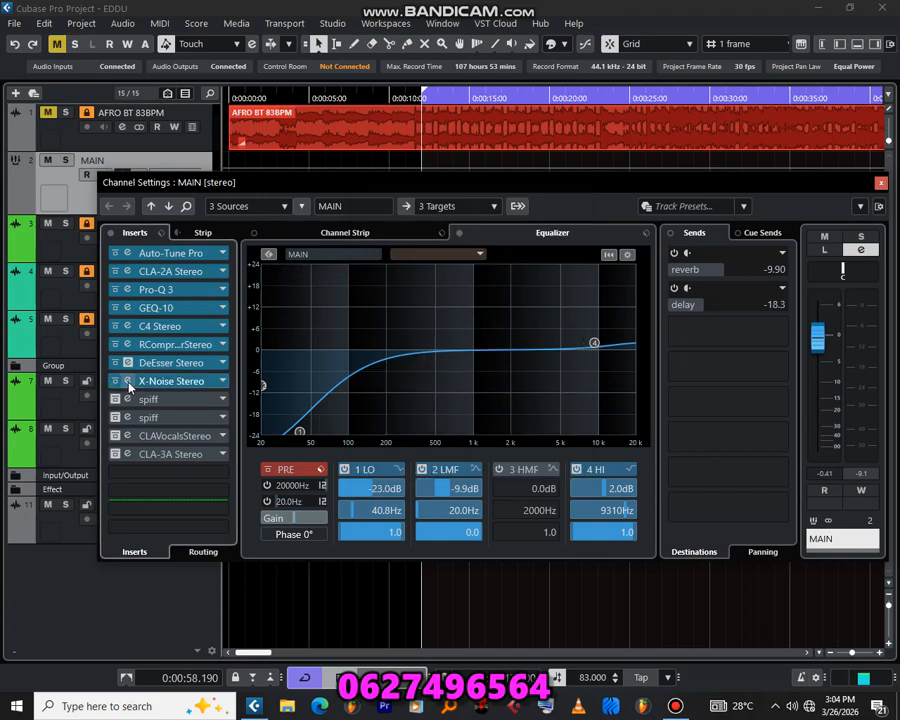
{"action": "left_click", "coordinate": [128, 382]}
{"action": "left_click_drag", "start_coordinate": [463, 252], "coordinate": [522, 215]}
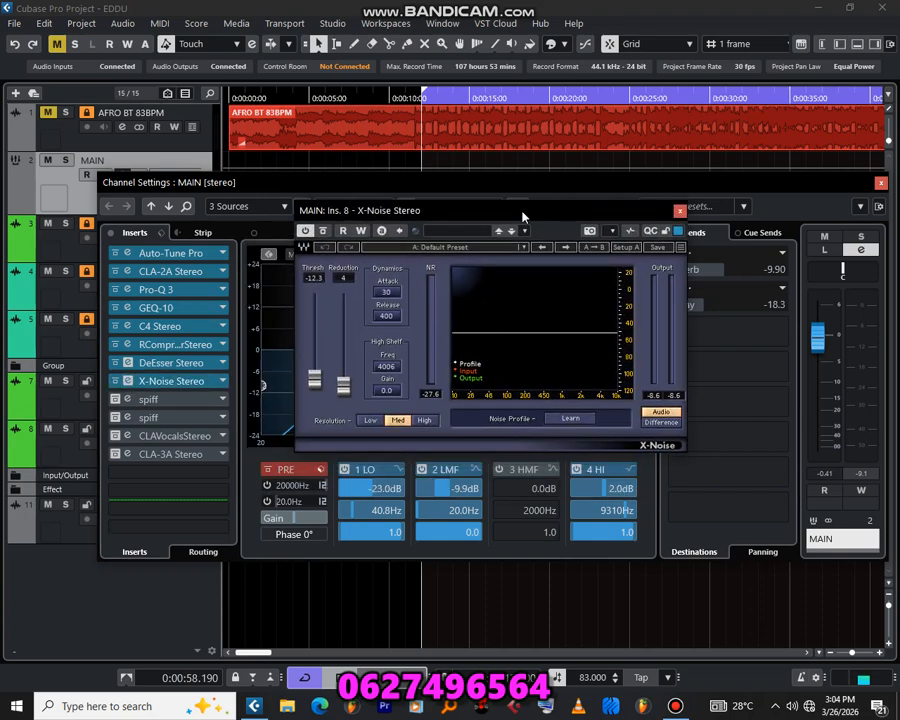
{"action": "left_click", "coordinate": [660, 422]}
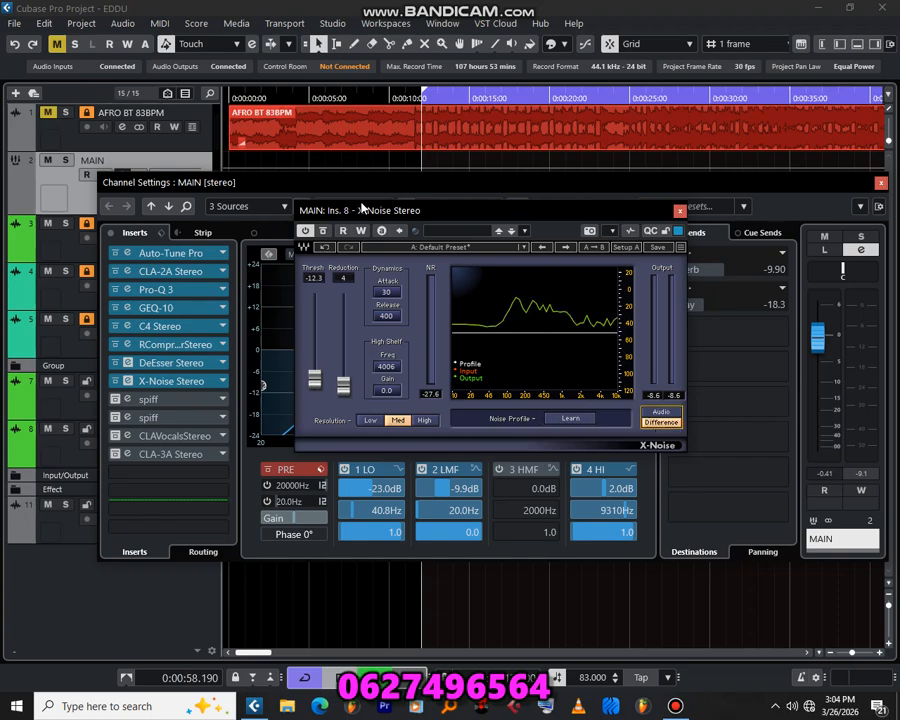
{"action": "left_click_drag", "start_coordinate": [451, 216], "coordinate": [466, 191]}
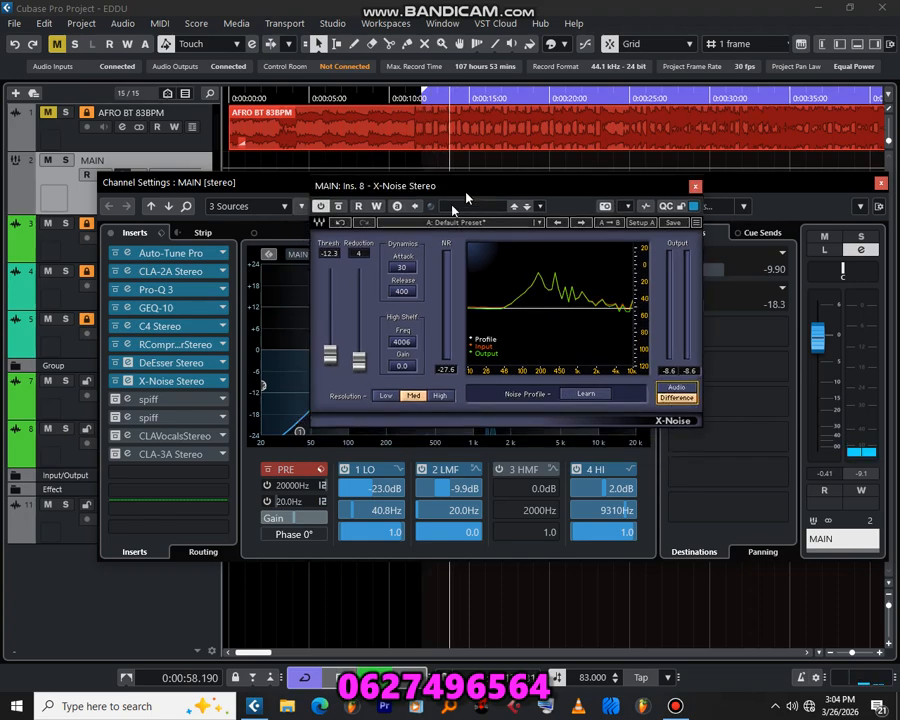
- Audition X-Noise with a reduction of 93, and set the threshold to -17.7 and the reduction to 4
{"action": "left_click_drag", "start_coordinate": [359, 368], "coordinate": [359, 276]}
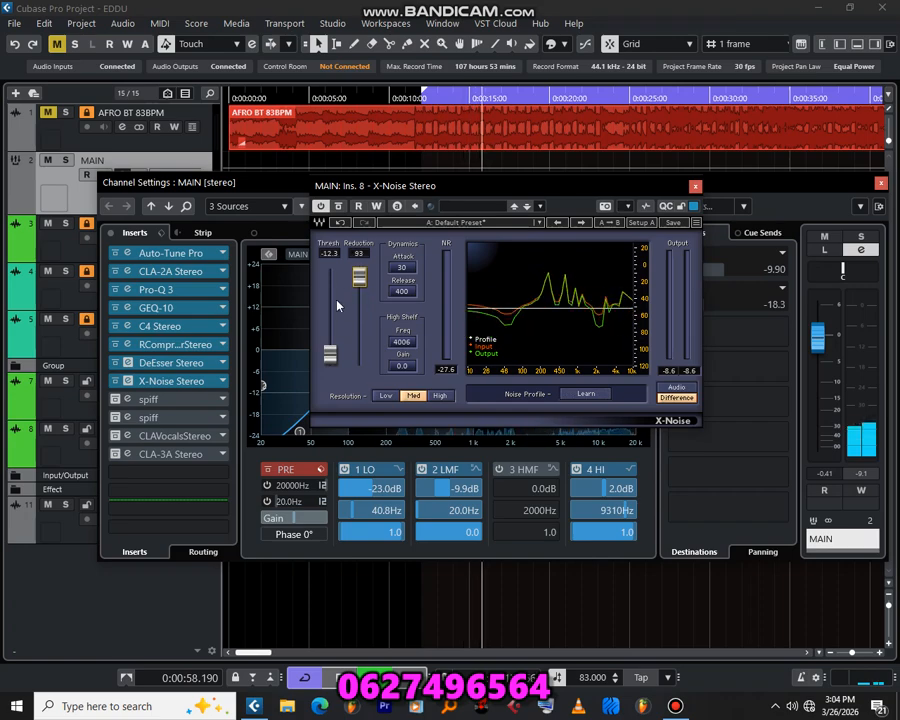
{"action": "mouse_move", "coordinate": [330, 354]}
{"action": "left_mouse_down"}
{"action": "mouse_move", "coordinate": [330, 304]}
{"action": "mouse_move", "coordinate": [330, 362]}
{"action": "left_mouse_up"}
{"action": "left_click_drag", "start_coordinate": [363, 309], "coordinate": [358, 366]}
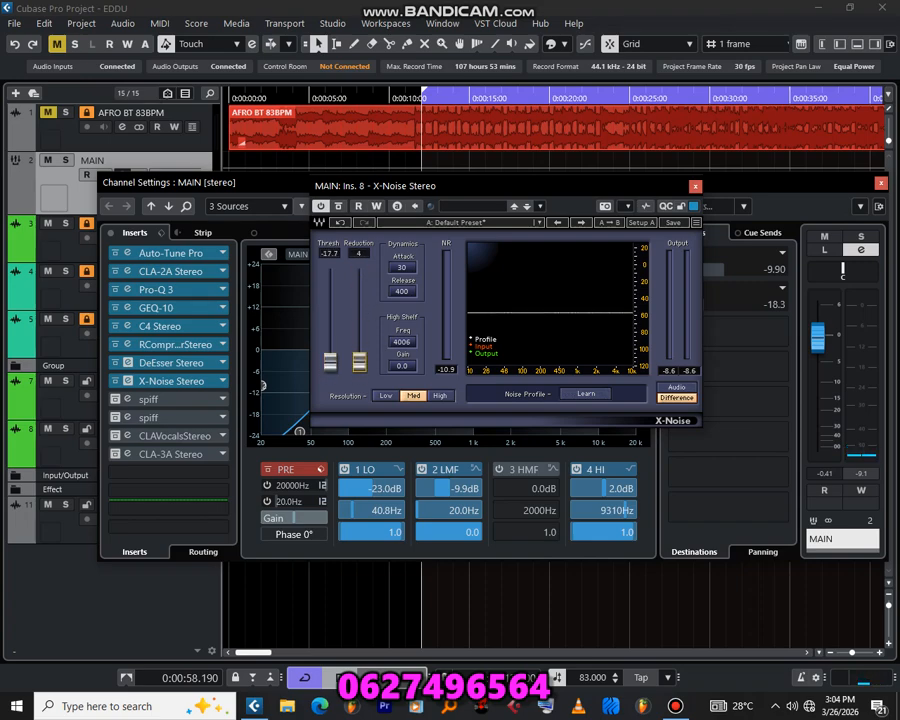
- Switch X-Noise monitoring back to Audio and play the vocals through it
{"action": "left_click", "coordinate": [688, 393]}
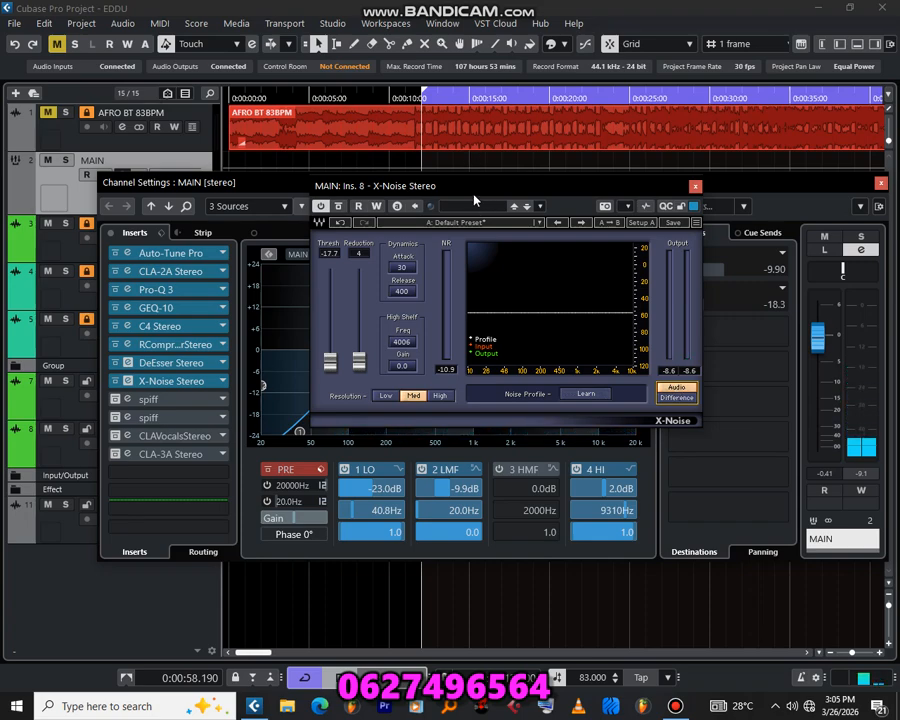
{"action": "key", "text": "space"}
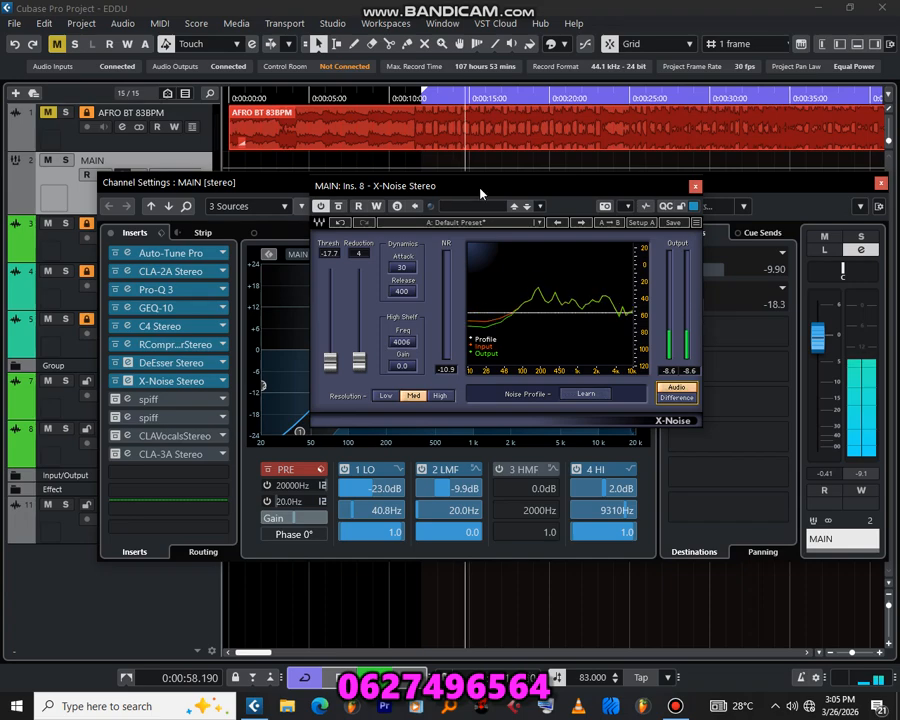
{"action": "left_click_drag", "start_coordinate": [475, 195], "coordinate": [464, 189]}
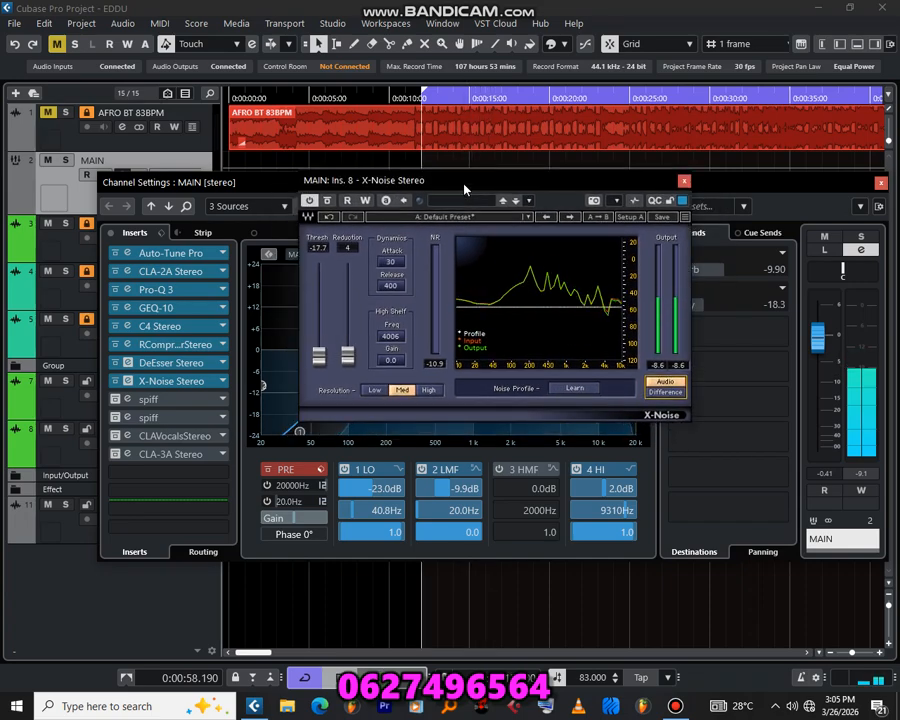
- Reactivate the first spiff insert to examine its Glottal attack boost preset, and bypass it again
{"action": "left_click", "coordinate": [115, 399]}
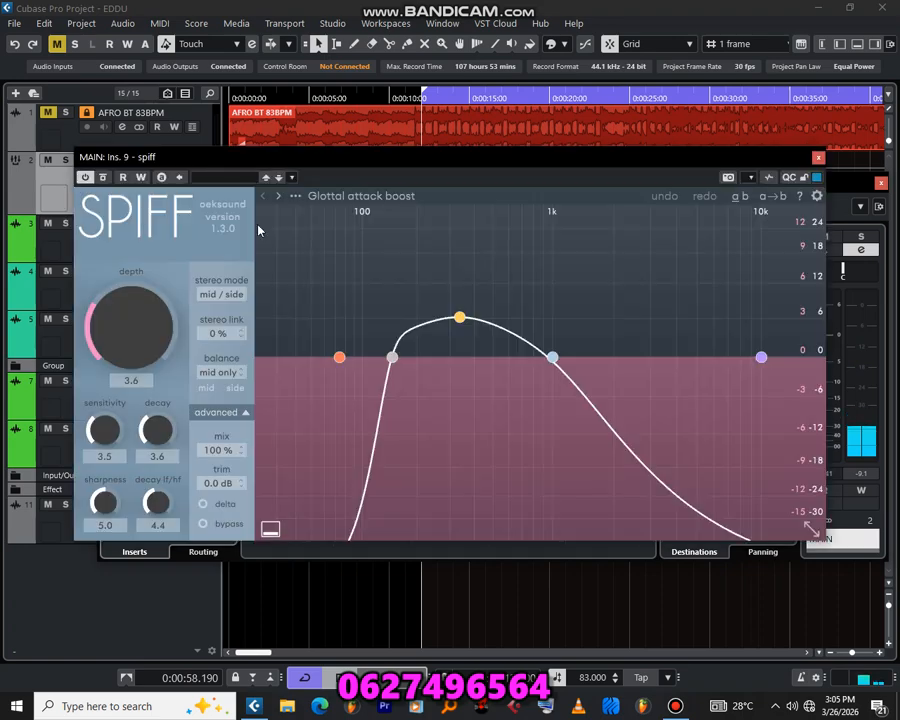
{"action": "left_click_drag", "start_coordinate": [412, 169], "coordinate": [404, 157]}
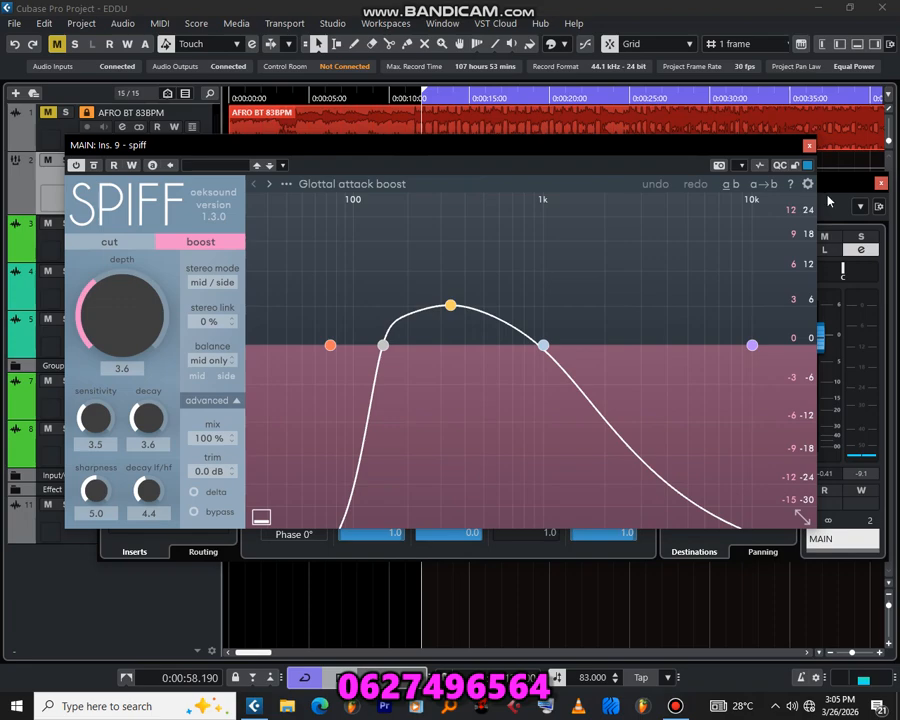
{"action": "left_click", "coordinate": [809, 146]}
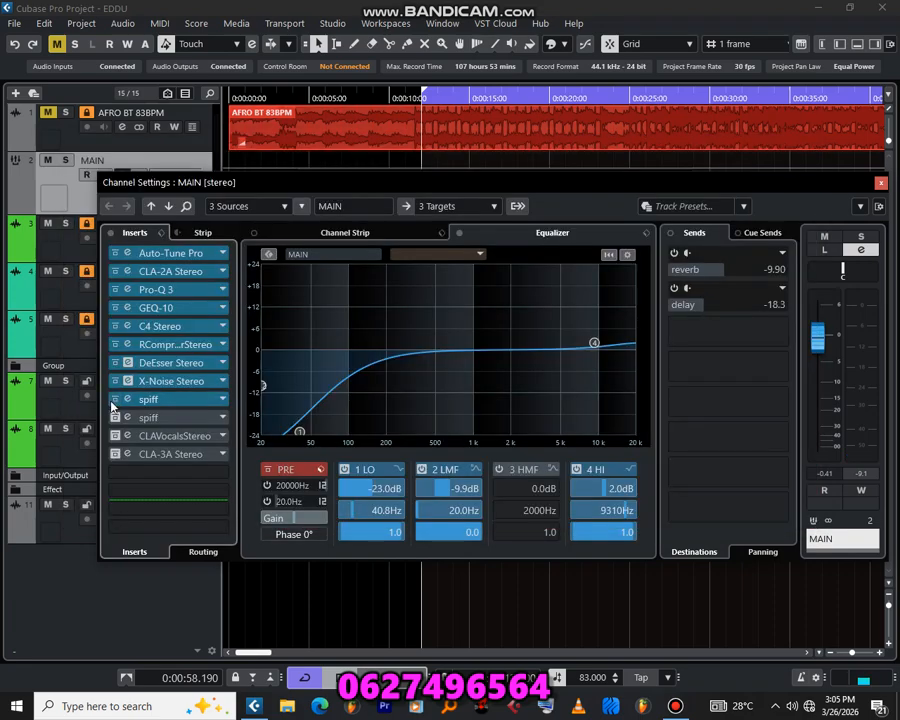
{"action": "left_click", "coordinate": [115, 399]}
- Reactivate and open the second spiff insert on the MAIN channel, and play the vocals with delta monitoring on
{"action": "left_click", "coordinate": [116, 418]}
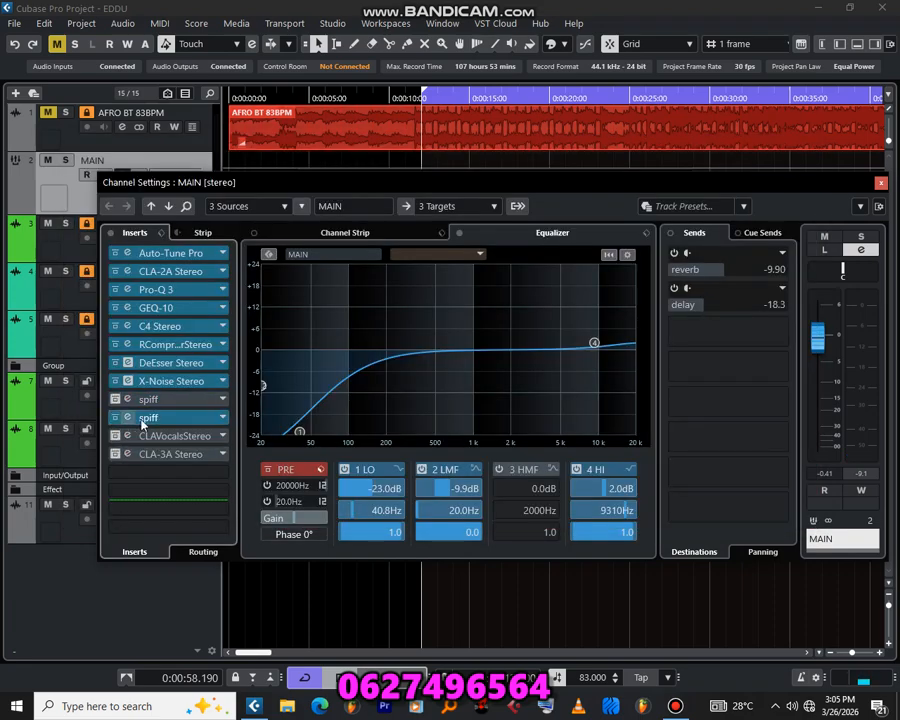
{"action": "left_click", "coordinate": [145, 418]}
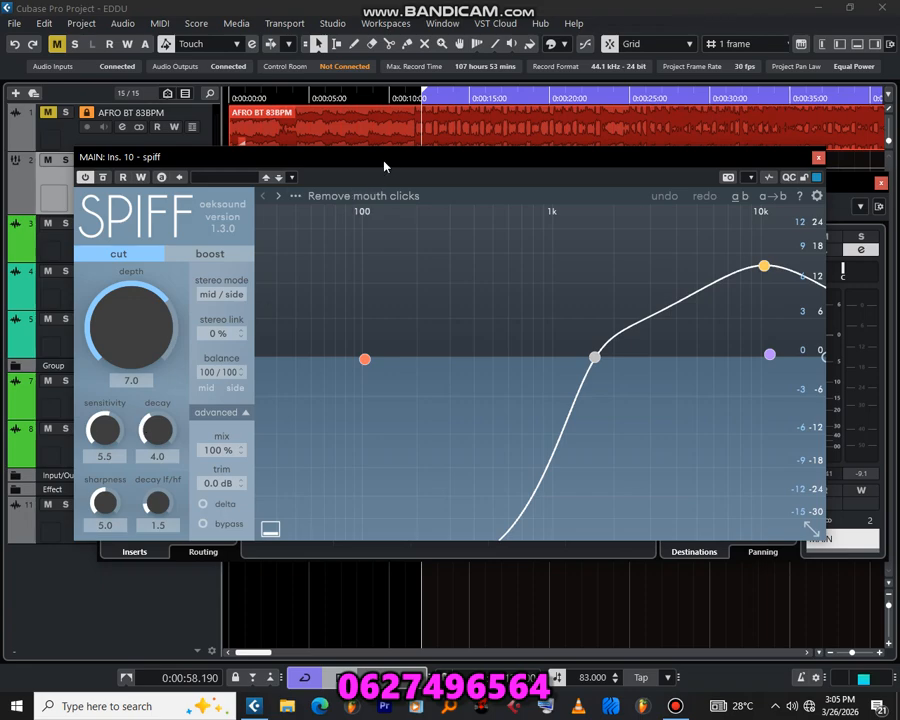
{"action": "left_click_drag", "start_coordinate": [384, 166], "coordinate": [393, 147]}
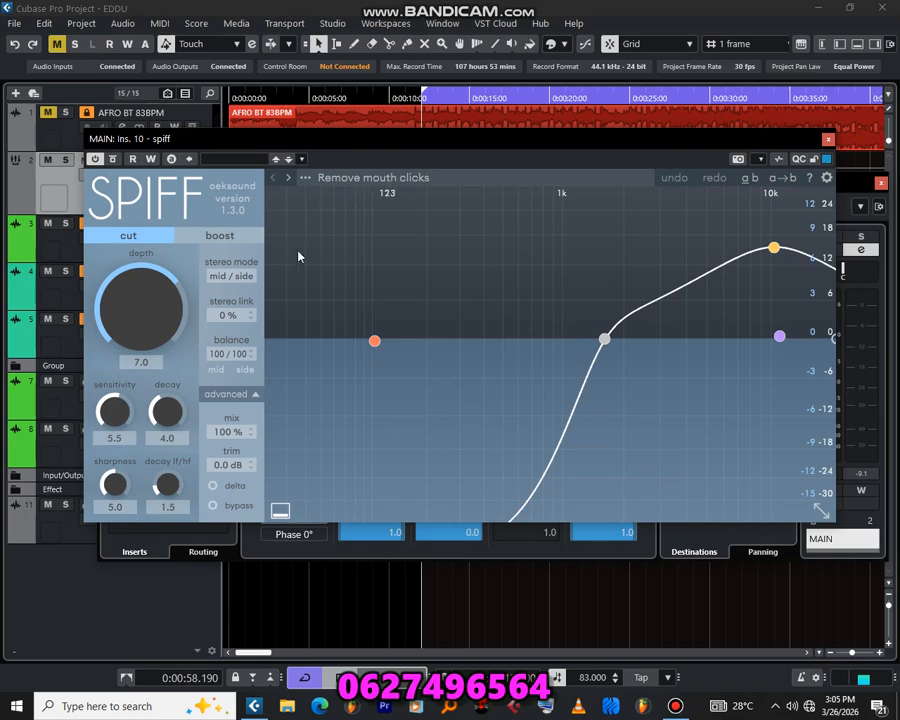
{"action": "left_click", "coordinate": [212, 485]}
{"action": "key", "text": "space"}
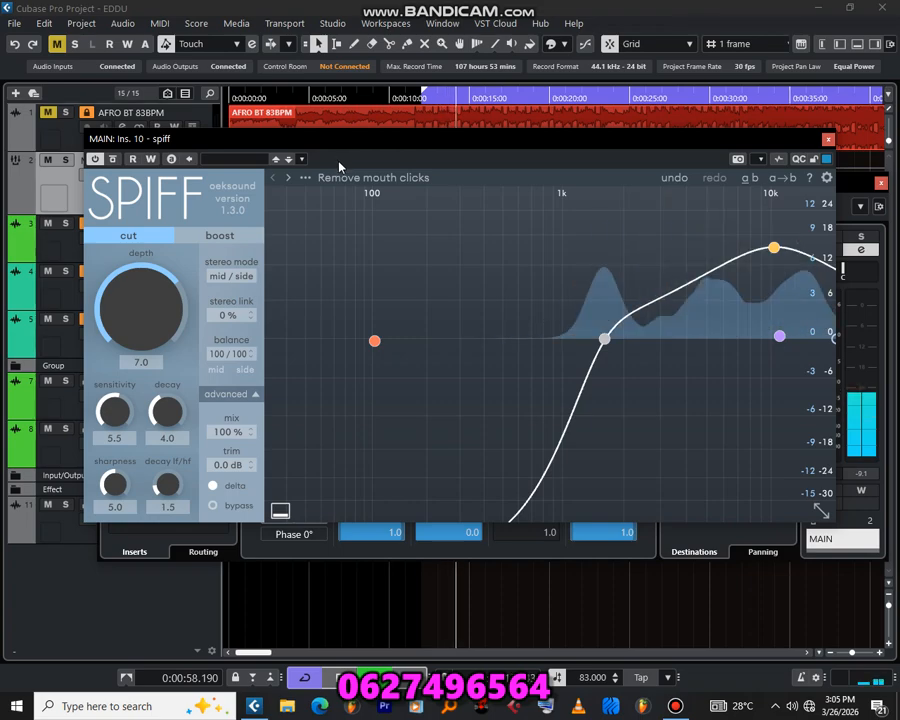
- Audition spiff's depth at 10 and 5, set it to 7, and turn delta monitoring off
{"action": "left_click_drag", "start_coordinate": [146, 327], "coordinate": [146, 290]}
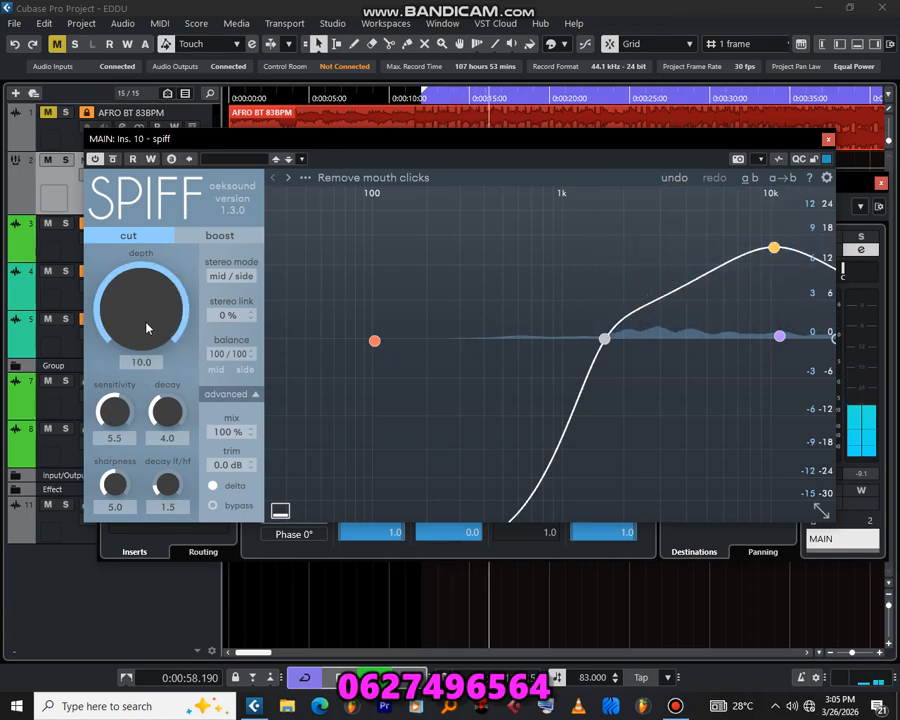
{"action": "double_click", "coordinate": [141, 362]}
{"action": "type", "text": "5"}
{"action": "key", "text": "Return"}
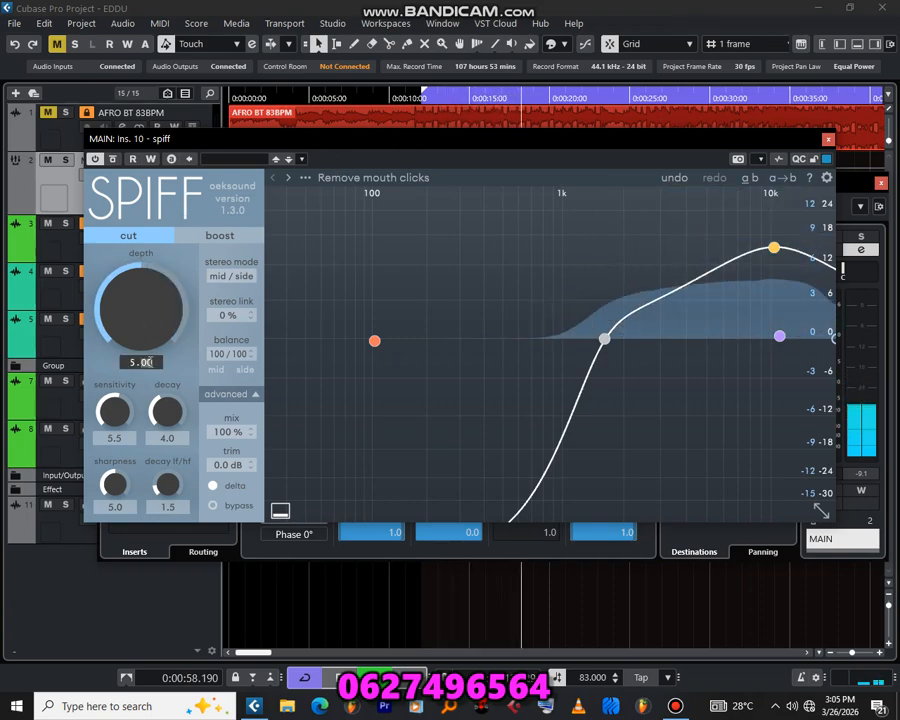
{"action": "double_click", "coordinate": [141, 362]}
{"action": "type", "text": "7"}
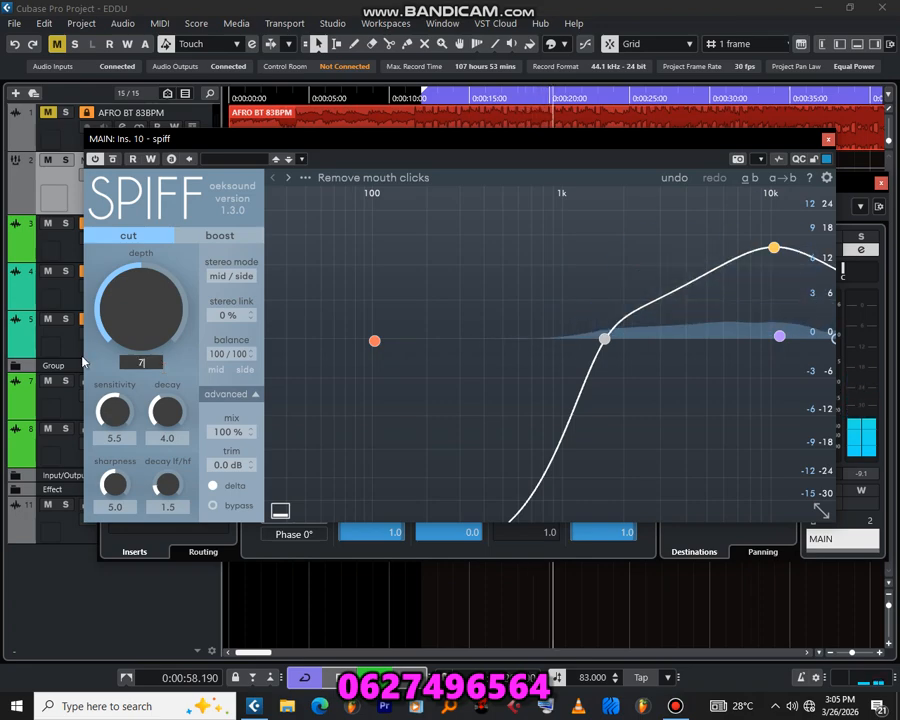
{"action": "key", "text": "Return"}
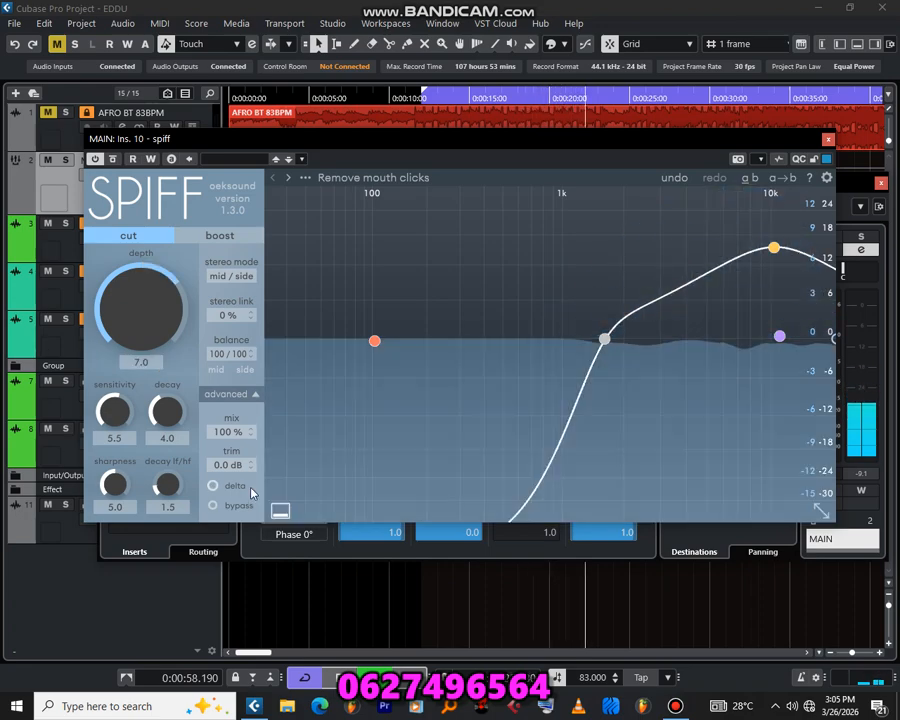
- Stop playback and close the second spiff insert's window
{"action": "key", "text": "space"}
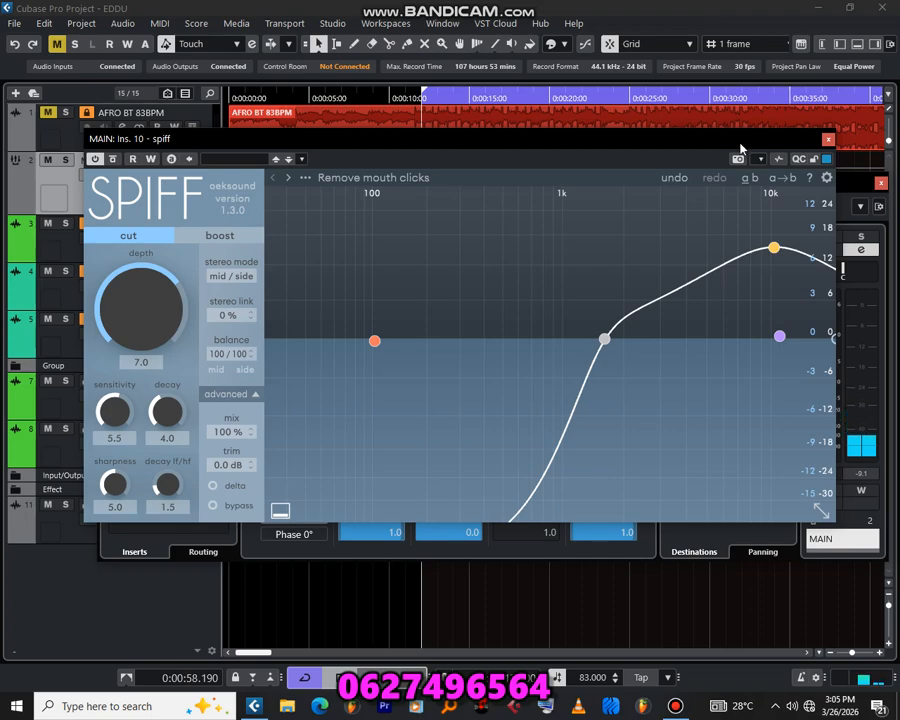
{"action": "left_click_drag", "start_coordinate": [480, 144], "coordinate": [498, 147]}
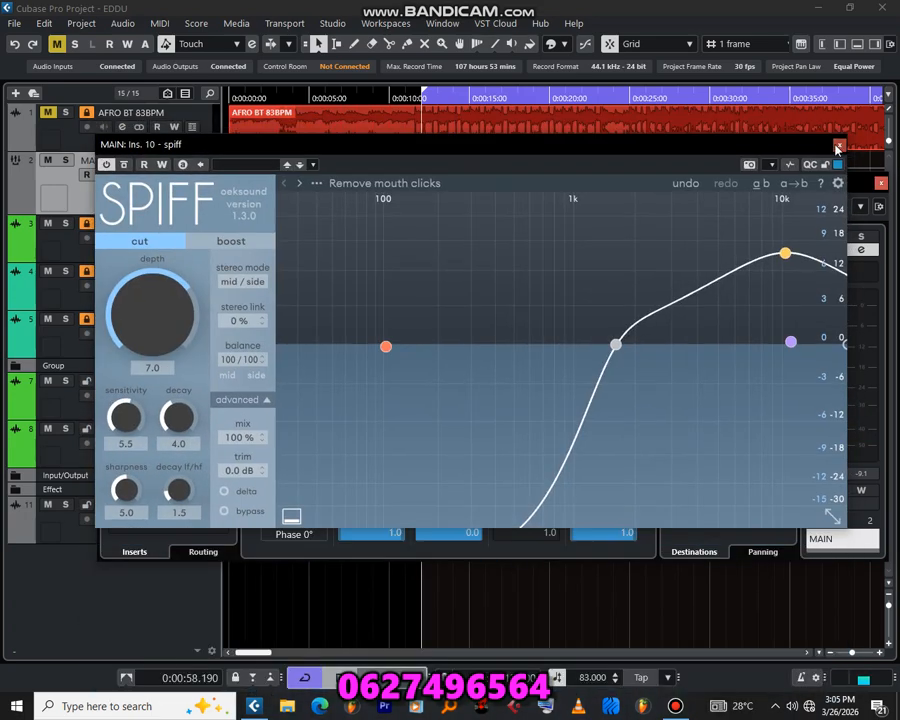
{"action": "left_click", "coordinate": [838, 142]}
- Reactivate the CLA Vocals Stereo insert on the MAIN channel and open its window
{"action": "left_click", "coordinate": [115, 436]}
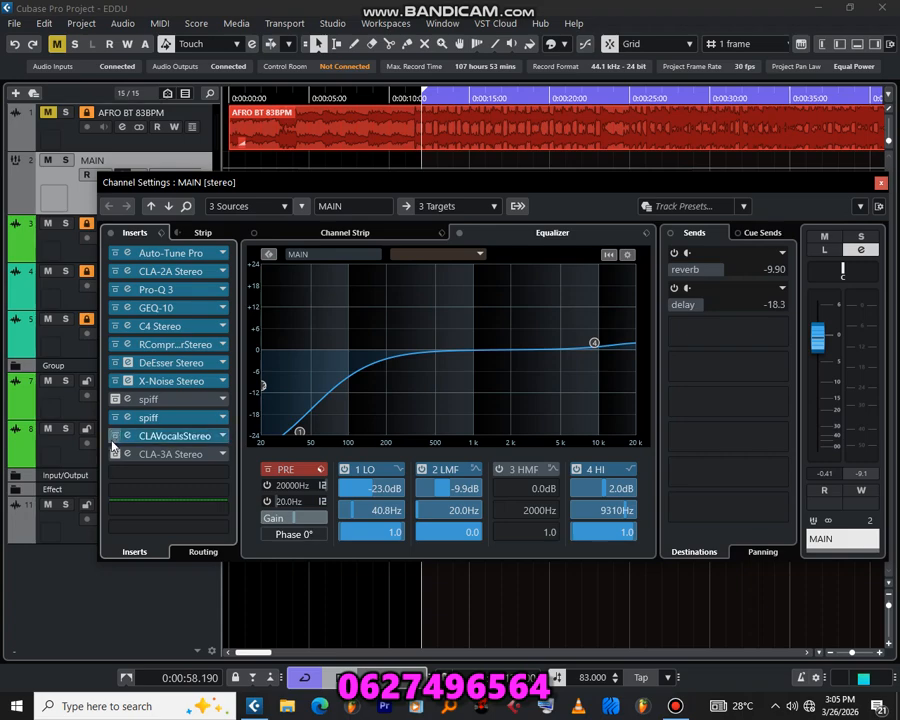
{"action": "left_click", "coordinate": [127, 437]}
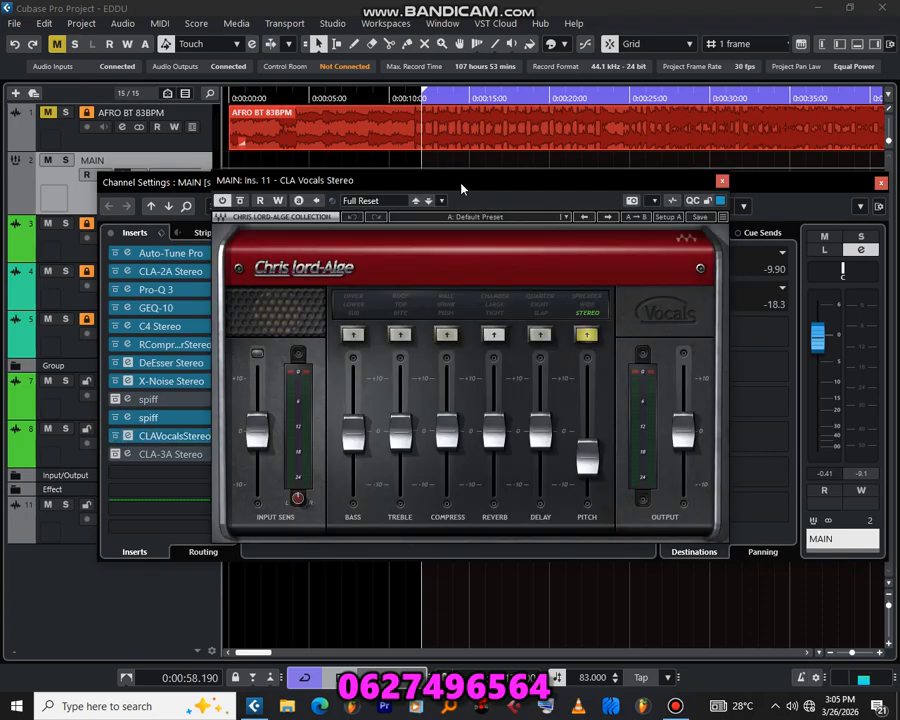
{"action": "left_click_drag", "start_coordinate": [461, 185], "coordinate": [446, 162]}
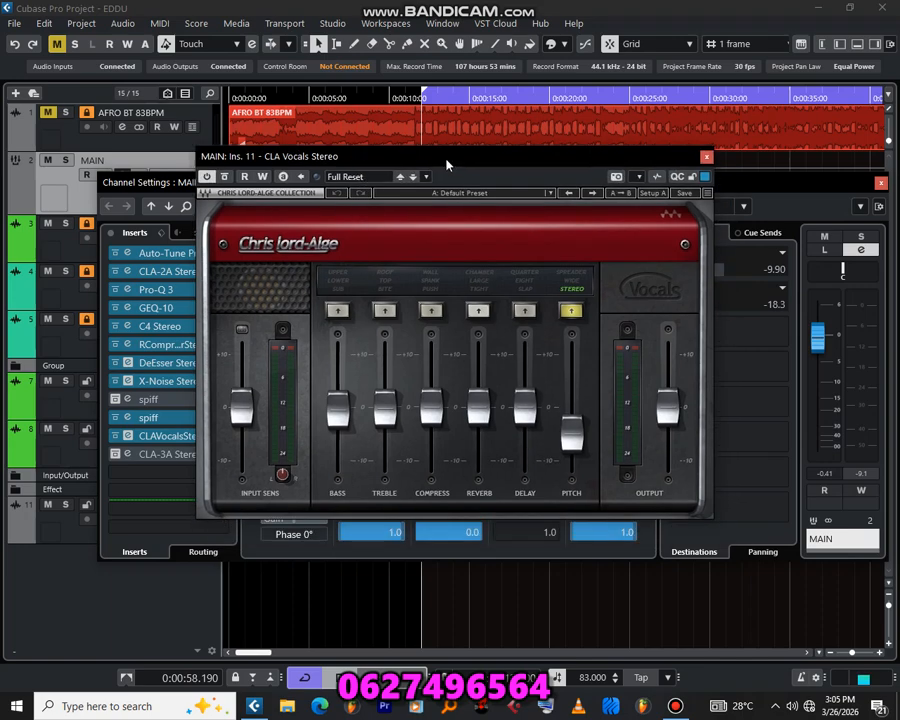
- Examine the Stereo pitch setting in CLA Vocals Stereo on the MAIN channel, and close the plug-in window
{"action": "left_click_drag", "start_coordinate": [477, 164], "coordinate": [486, 153]}
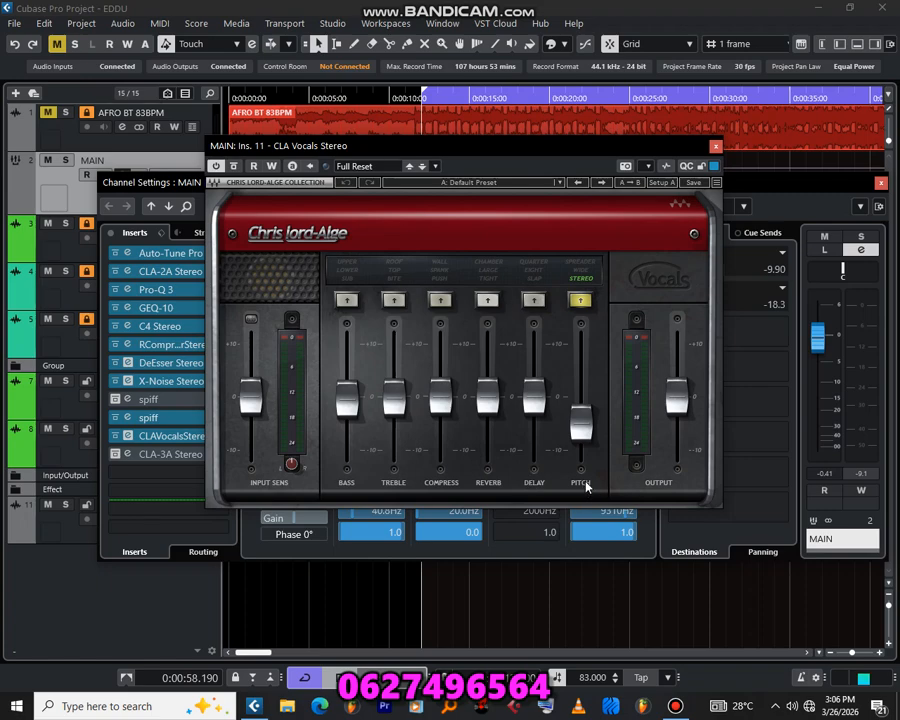
{"action": "left_click", "coordinate": [586, 281]}
{"action": "mouse_move", "coordinate": [581, 435]}
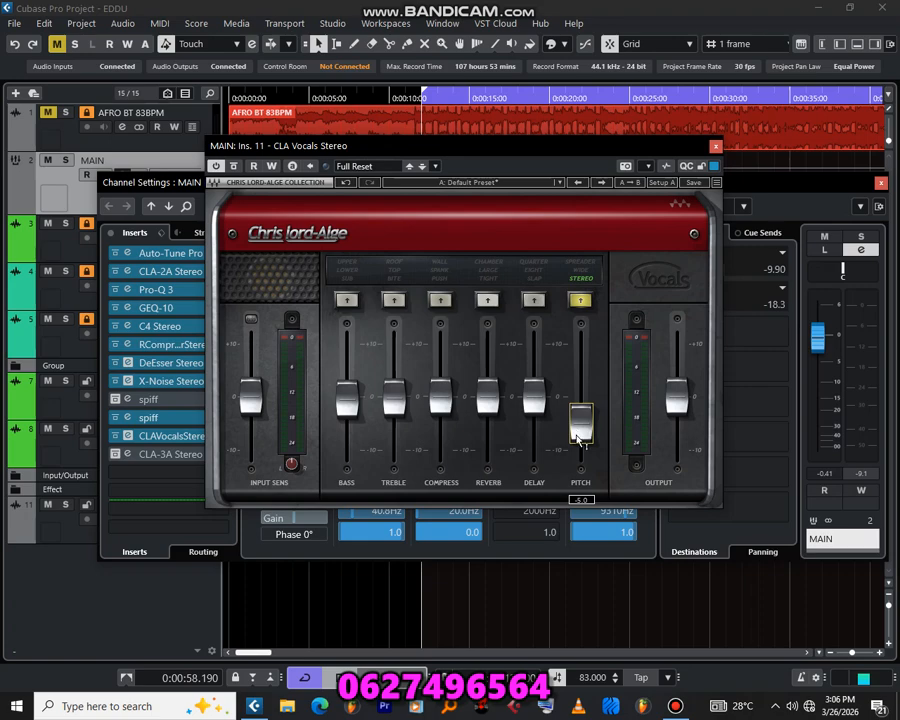
{"action": "left_click", "coordinate": [715, 148]}
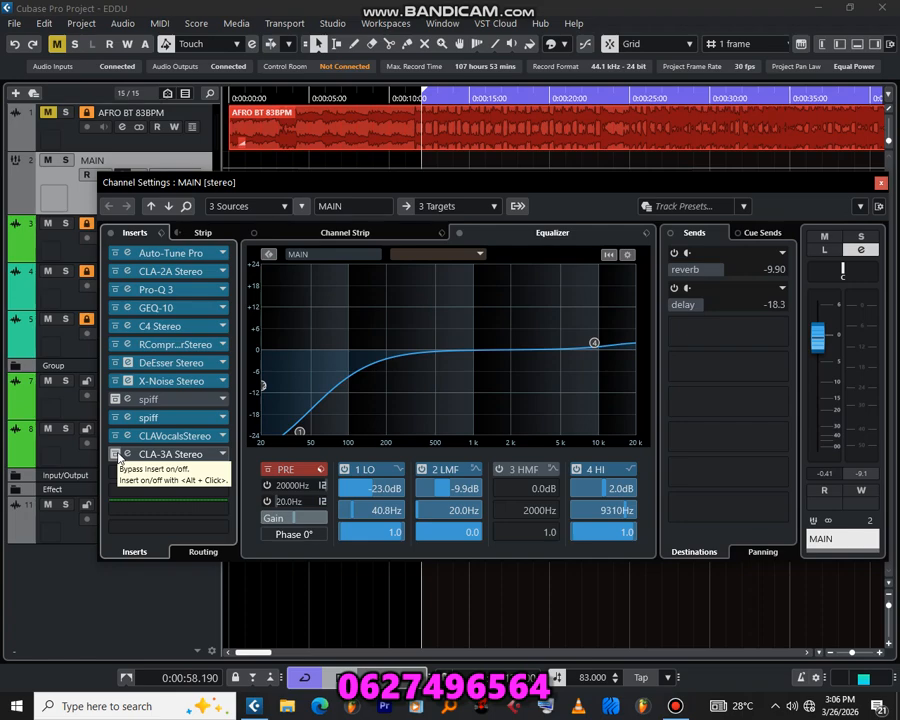
- Play the vocals, reactivate the CLA-3A Stereo insert on the MAIN channel, and open and close its window for review
{"action": "key", "text": "space"}
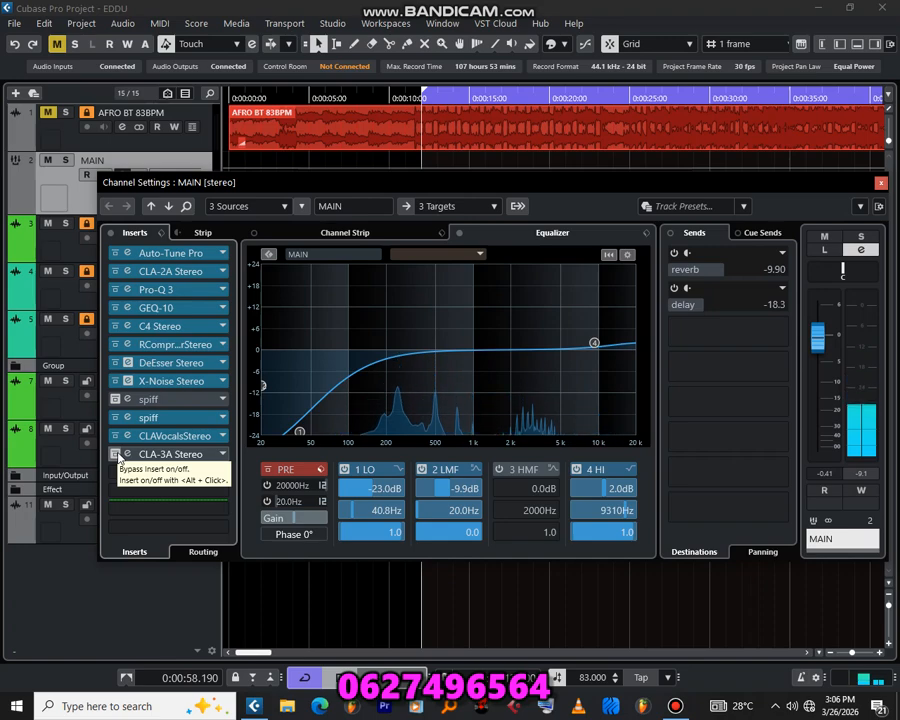
{"action": "left_click", "coordinate": [127, 454]}
{"action": "left_click_drag", "start_coordinate": [377, 242], "coordinate": [431, 209]}
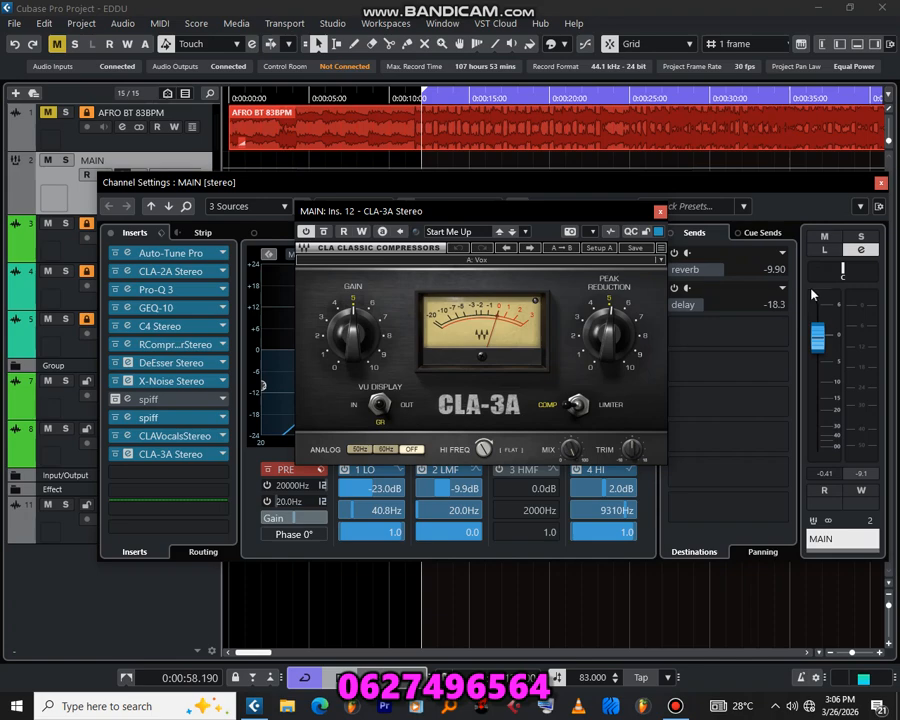
{"action": "left_click", "coordinate": [659, 211]}
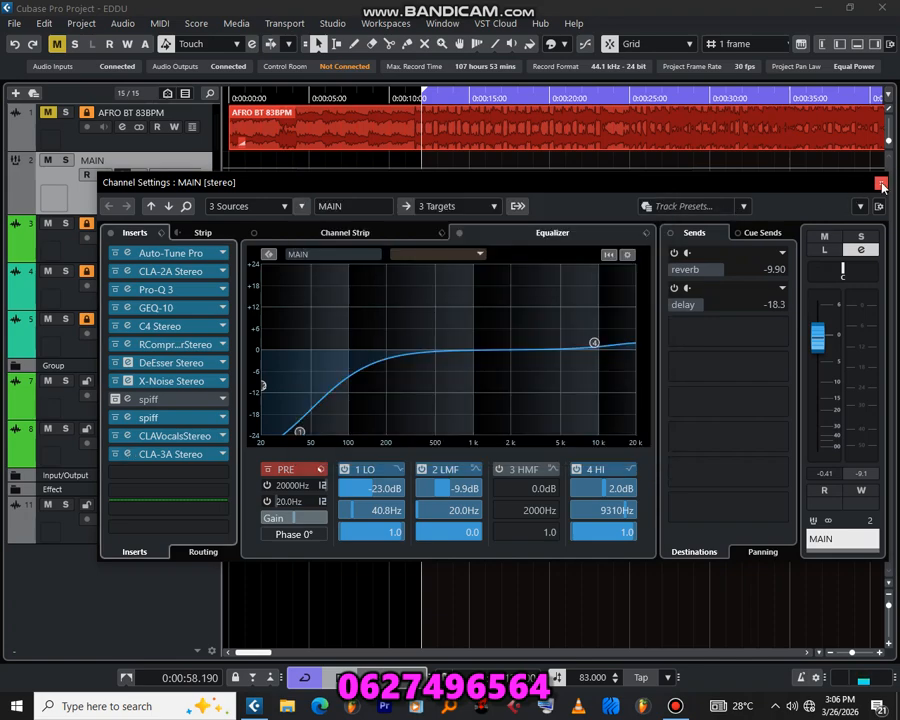
- Close the MAIN channel settings and the remaining plug-in windows, and unmute the AFRO BT 83BPM beat track
{"action": "left_click", "coordinate": [880, 184]}
{"action": "left_click", "coordinate": [683, 182]}
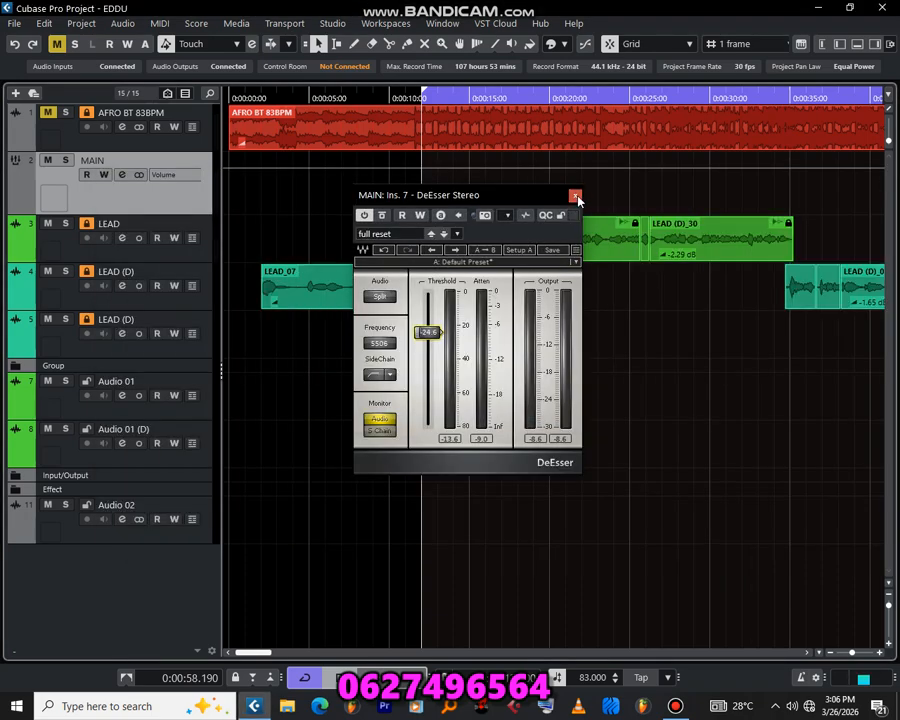
{"action": "left_click", "coordinate": [575, 196]}
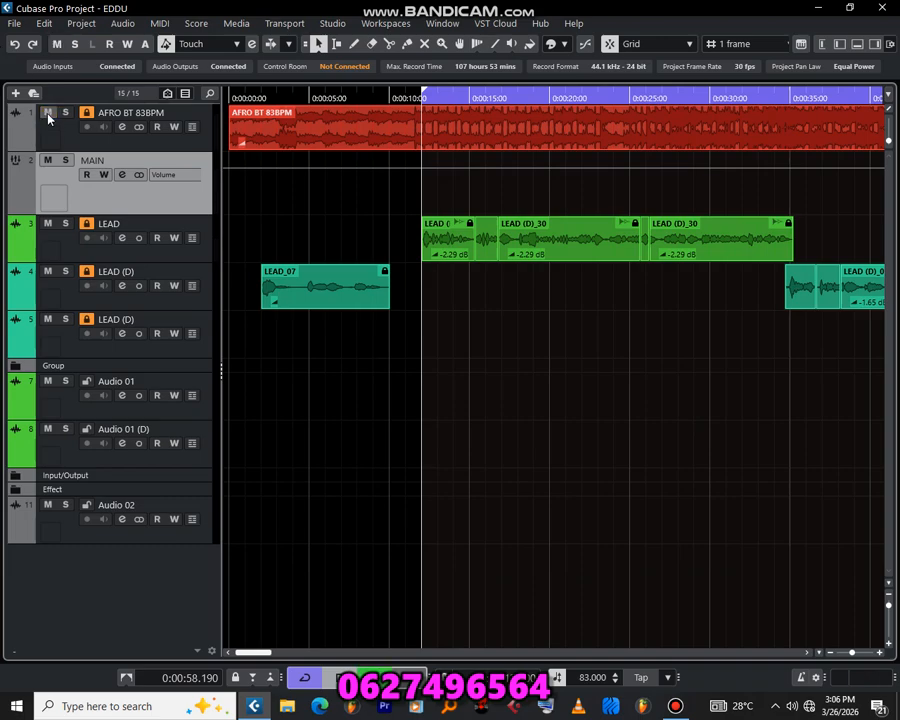
- Audition the processed vocals together with the beat from the start of the first LEAD section, and stop playback
{"action": "key", "text": "space"}
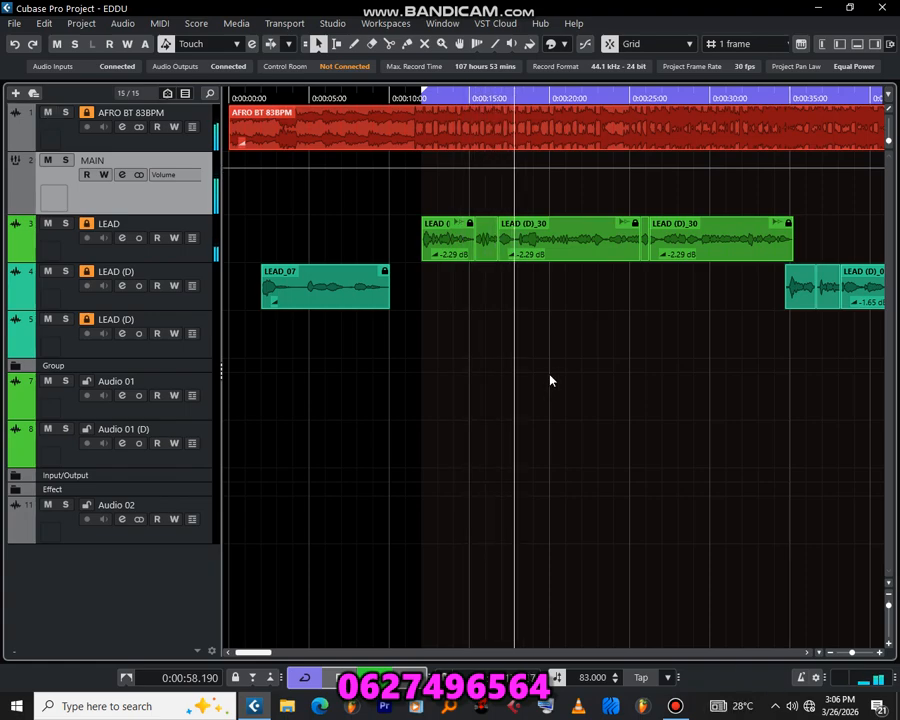
{"action": "key", "text": "g"}
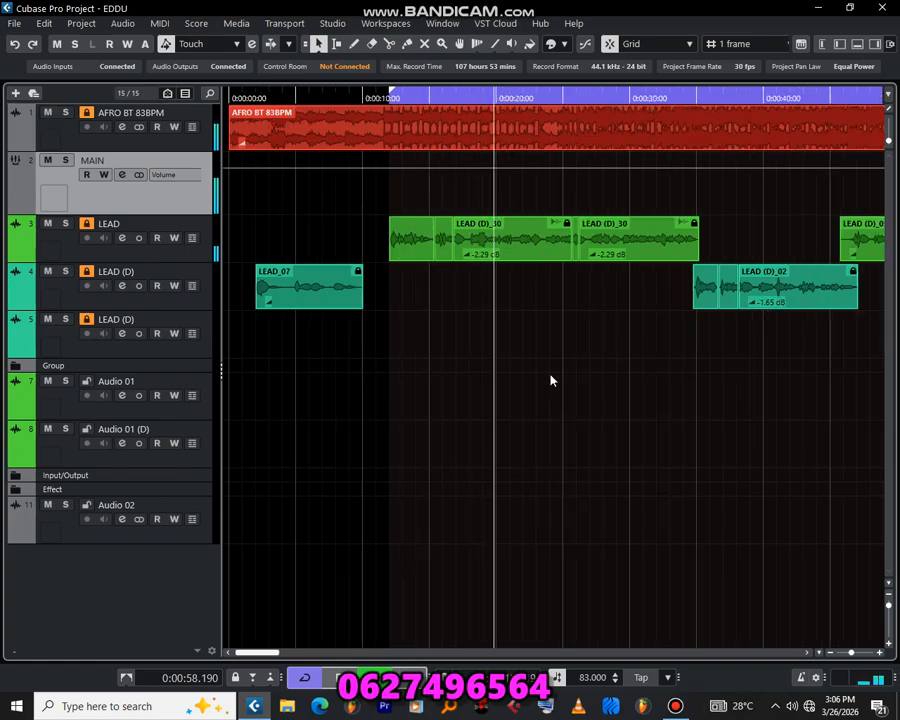
{"action": "key", "text": "g"}
{"action": "key", "text": "g"}
{"action": "key", "text": "h"}
{"action": "key", "text": "h"}
{"action": "key", "text": "h"}
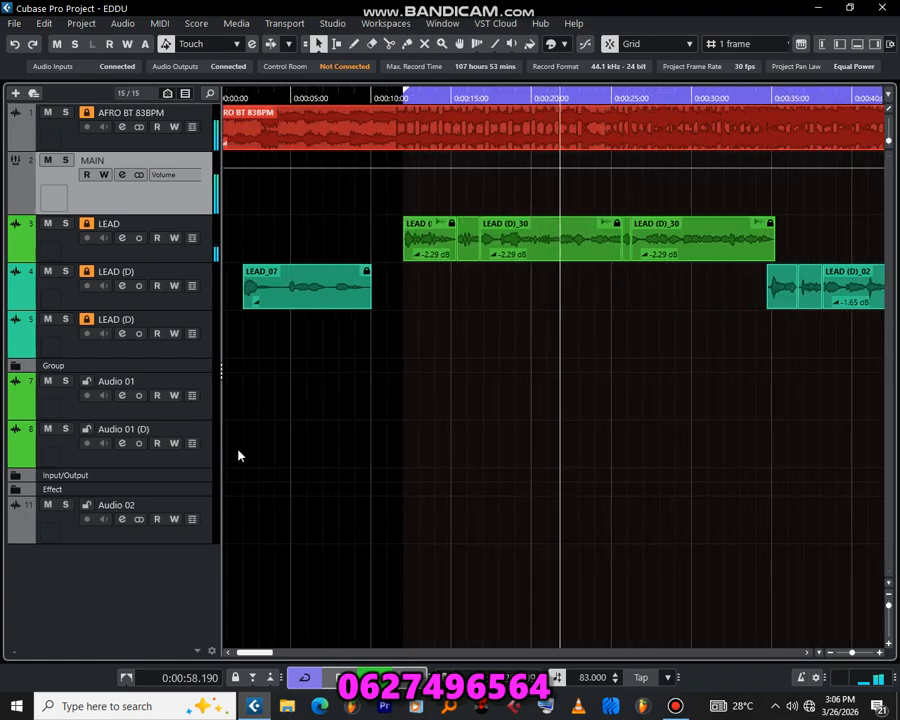
{"action": "key", "text": "g"}
{"action": "scroll", "coordinate": [300, 490], "scroll_direction": "right", "scroll_amount": 4}
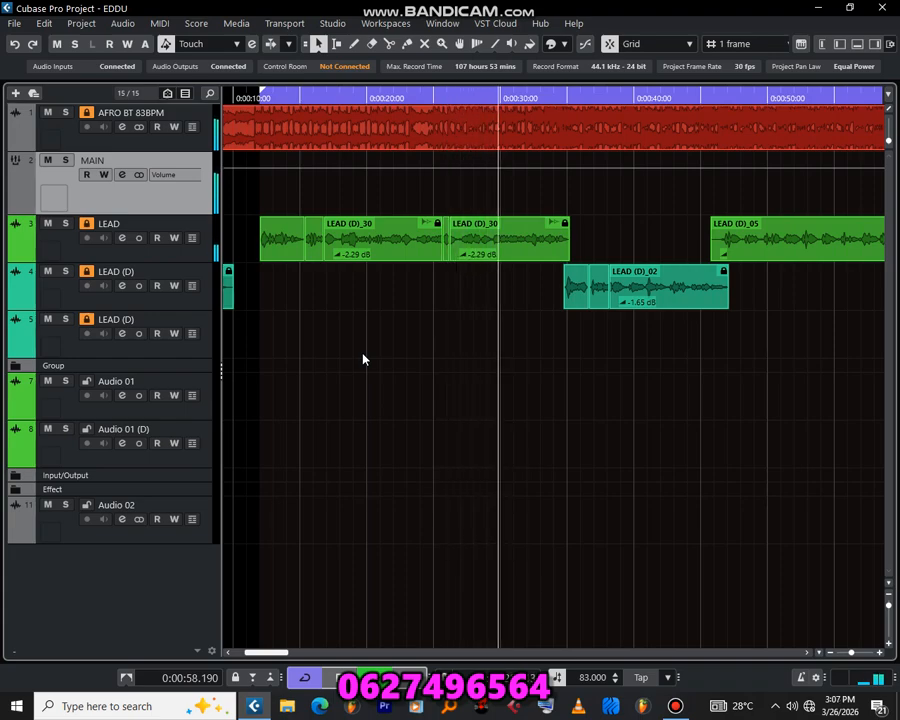
{"action": "left_click", "coordinate": [675, 705]}
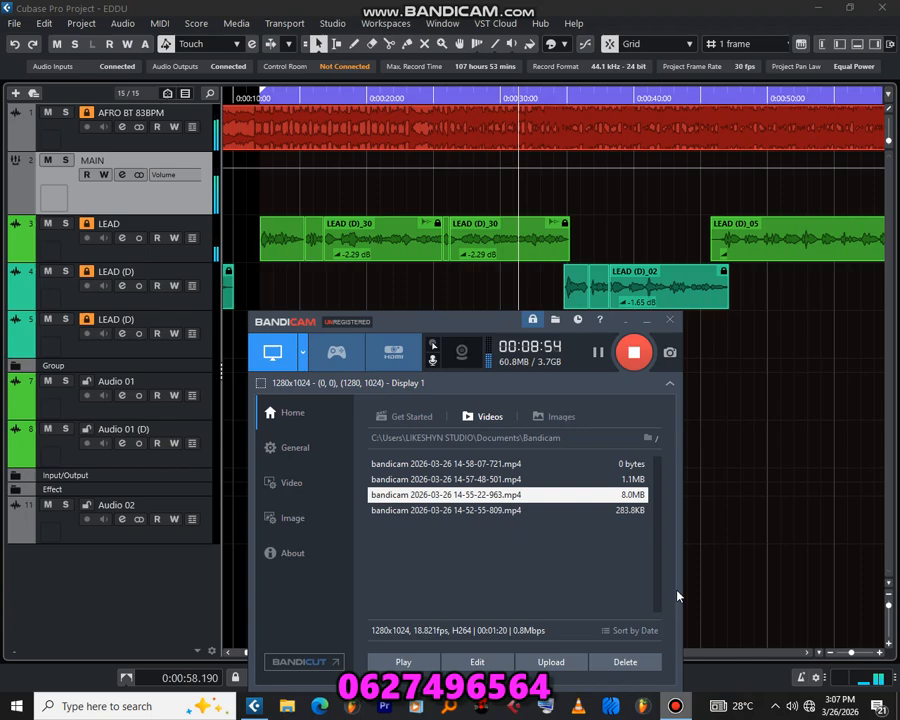
{"action": "left_click", "coordinate": [777, 466]}
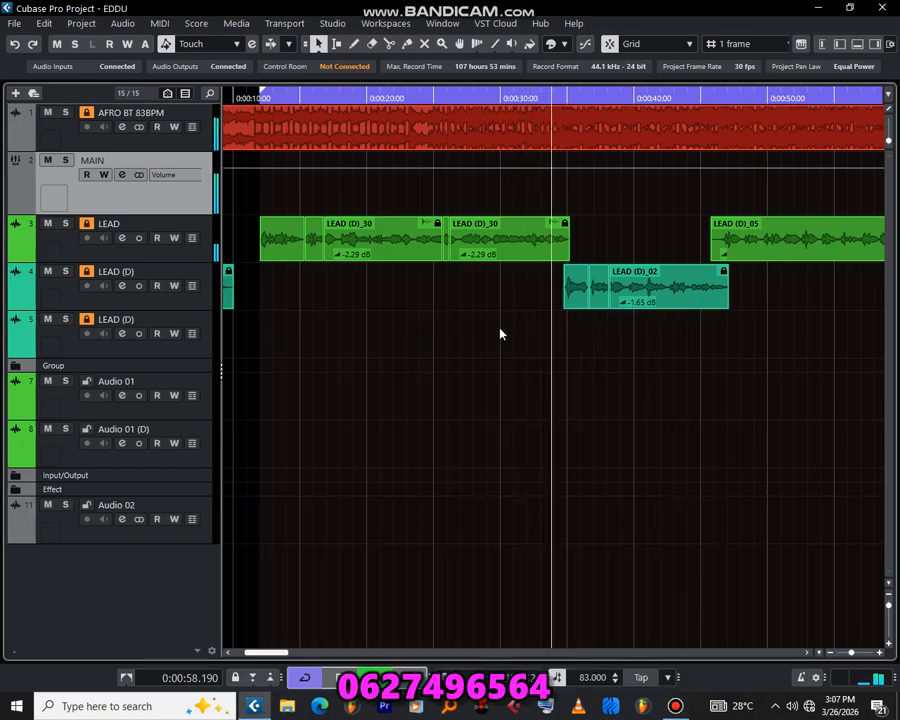
{"action": "key", "text": "space"}
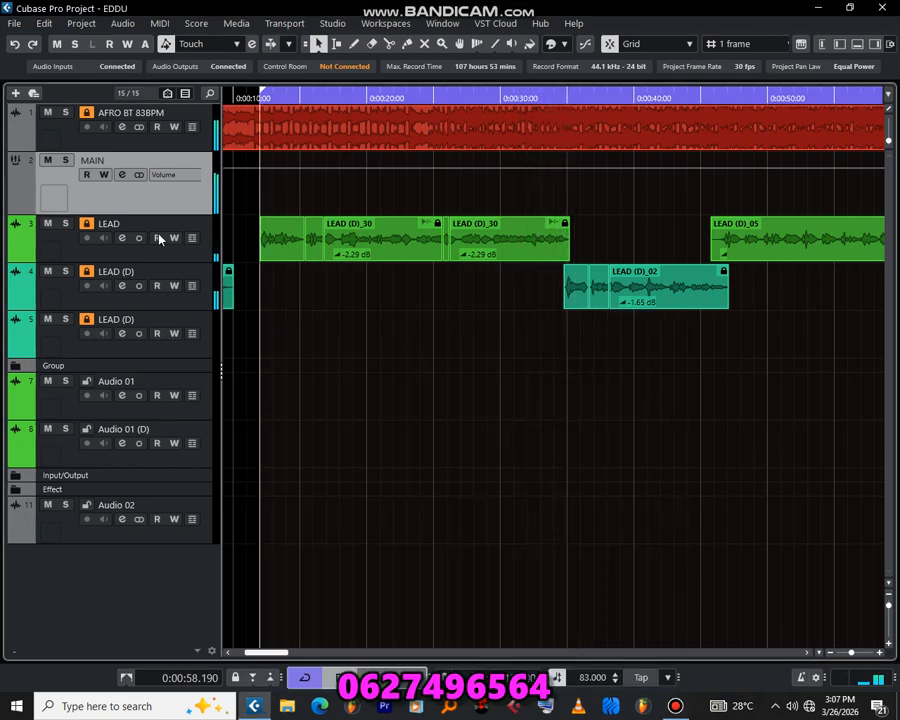
- Open the MAIN channel's settings and activate its reverb send, keeping the track list uncovered
{"action": "left_click", "coordinate": [122, 175]}
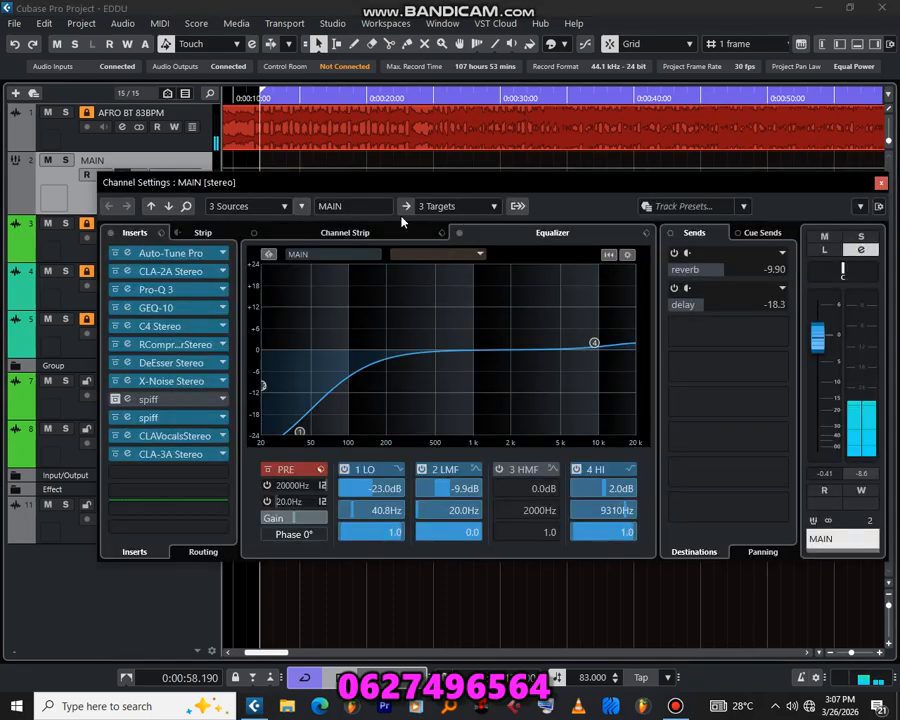
{"action": "left_click", "coordinate": [673, 254]}
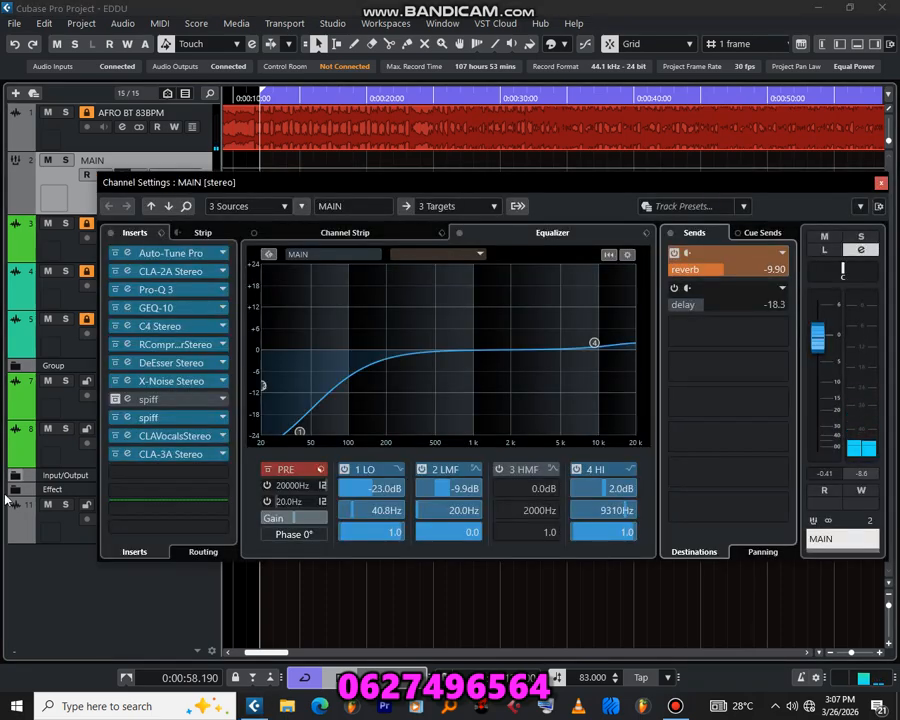
{"action": "left_click_drag", "start_coordinate": [358, 186], "coordinate": [448, 195]}
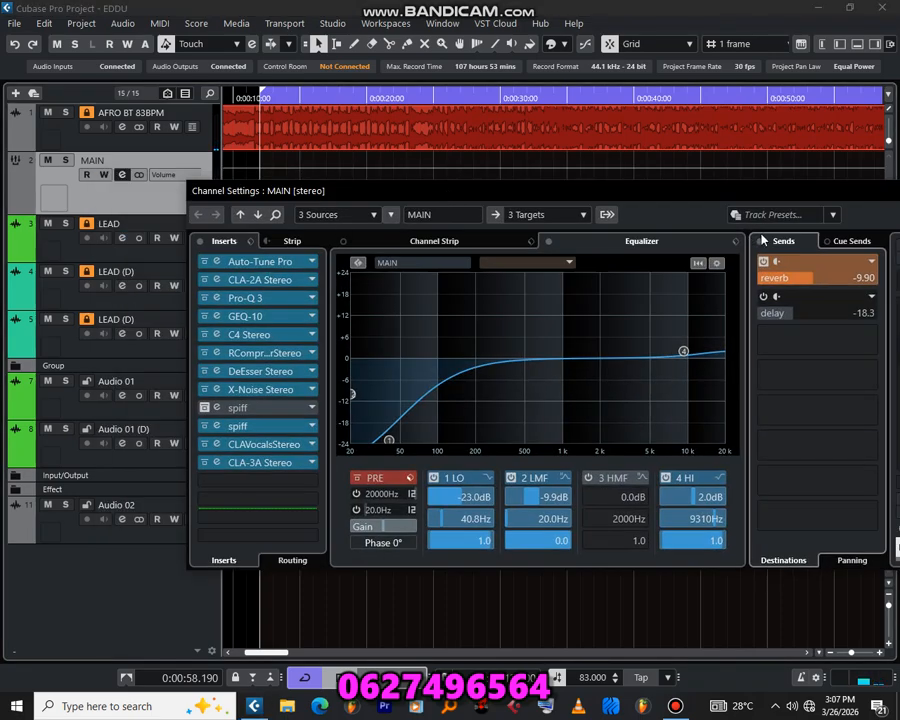
- Expand the Effect folder, show the reverb channel's settings, and inspect its MannyM Reverb and Pro-Q 3 inserts one after the other
{"action": "left_click", "coordinate": [14, 491]}
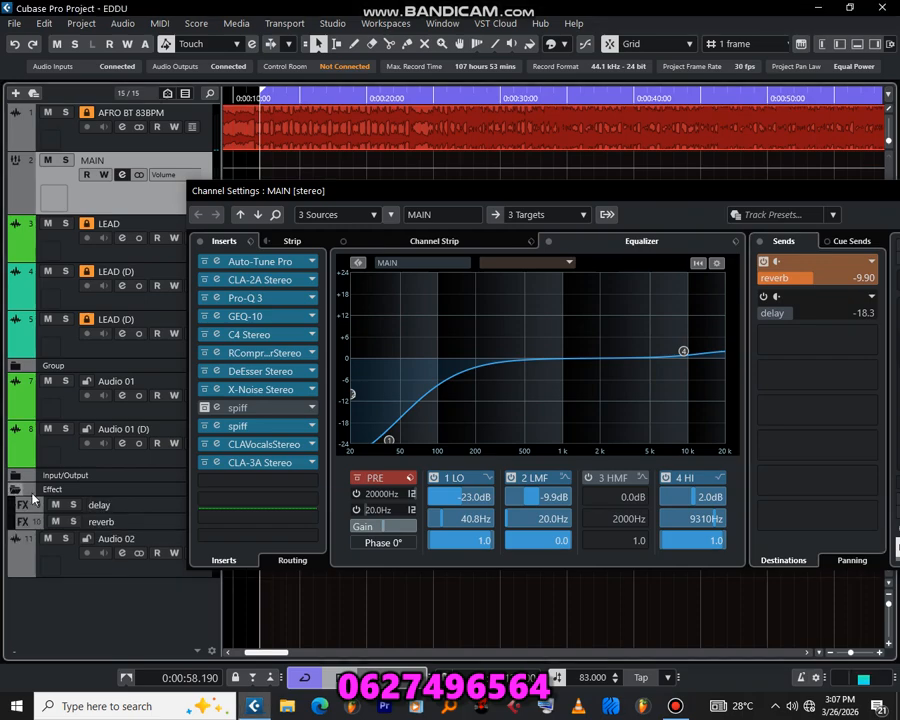
{"action": "left_click", "coordinate": [115, 523]}
{"action": "left_click", "coordinate": [255, 263]}
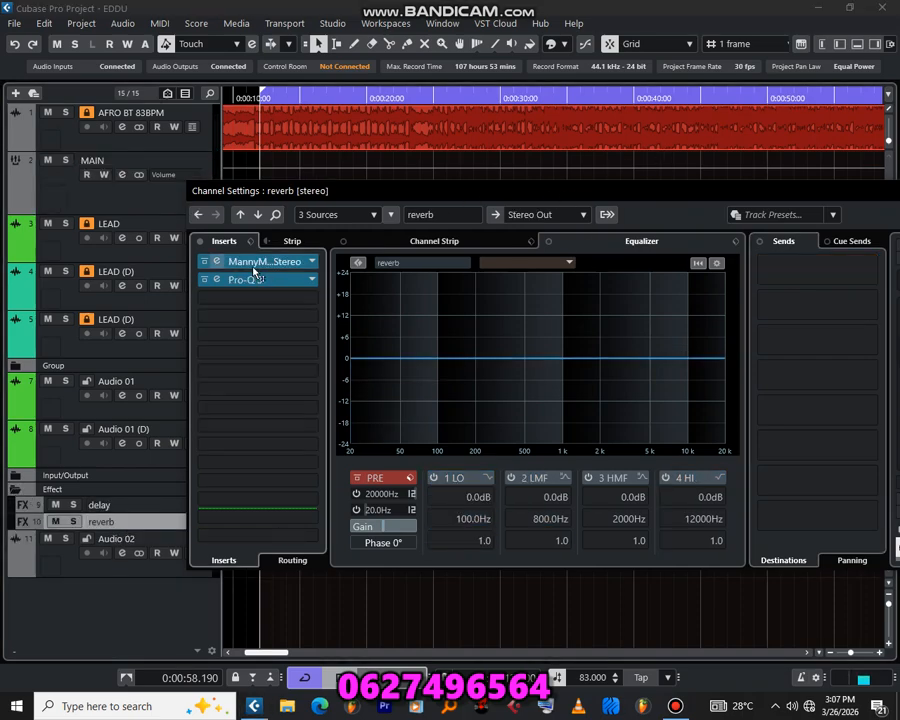
{"action": "left_click_drag", "start_coordinate": [422, 166], "coordinate": [438, 182]}
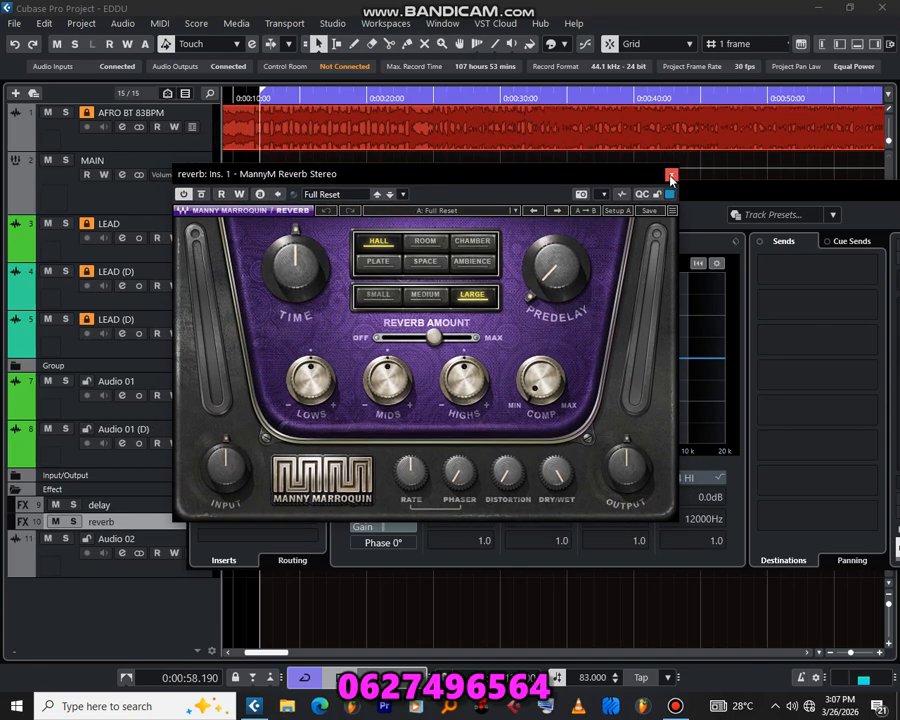
{"action": "left_click", "coordinate": [670, 175]}
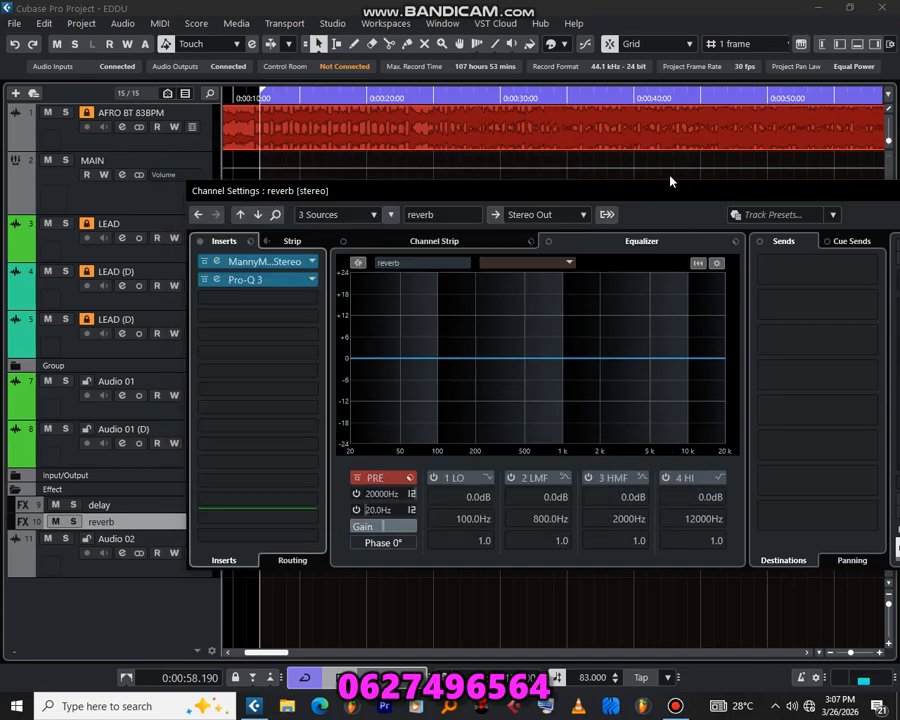
{"action": "left_click", "coordinate": [255, 281]}
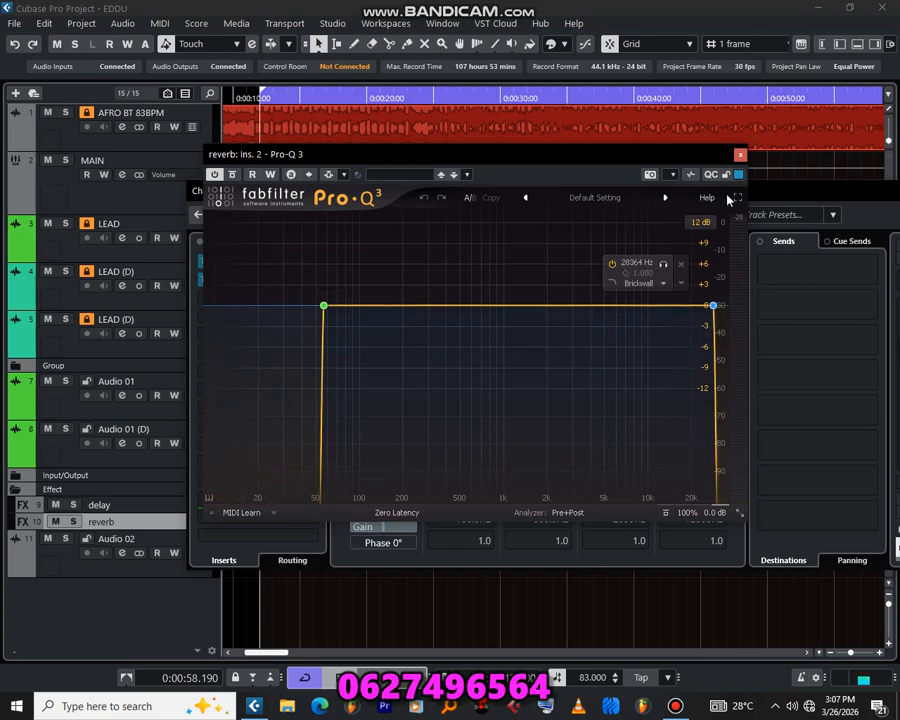
{"action": "left_click", "coordinate": [741, 156]}
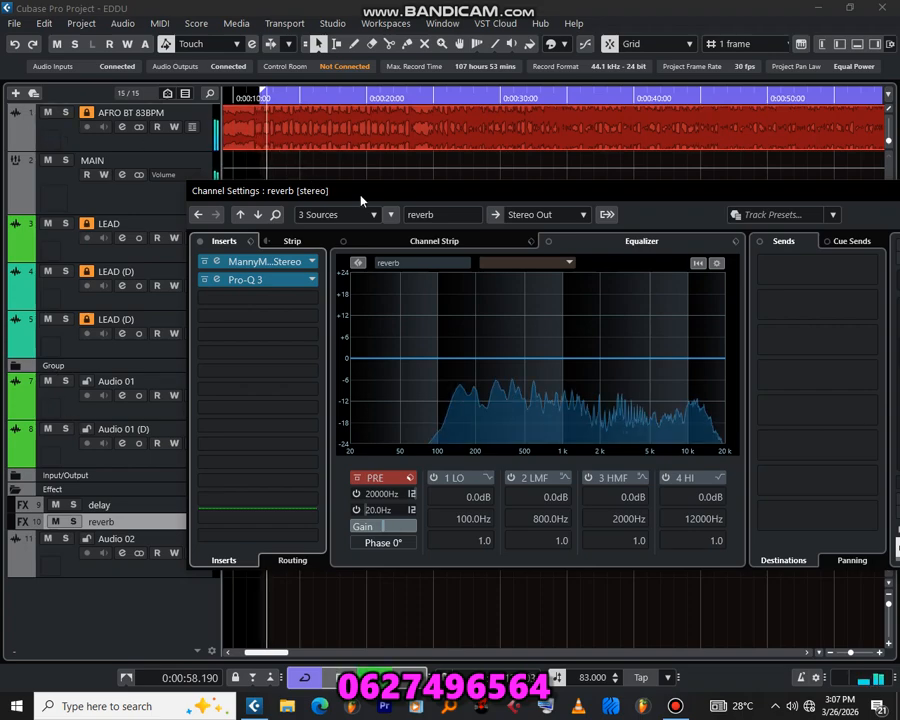
- Audition the vocal reverb with the AFRO BT 83BPM track muted and unmuted, and close the reverb channel's settings
{"action": "left_click_drag", "start_coordinate": [361, 195], "coordinate": [332, 232]}
{"action": "left_click", "coordinate": [47, 114]}
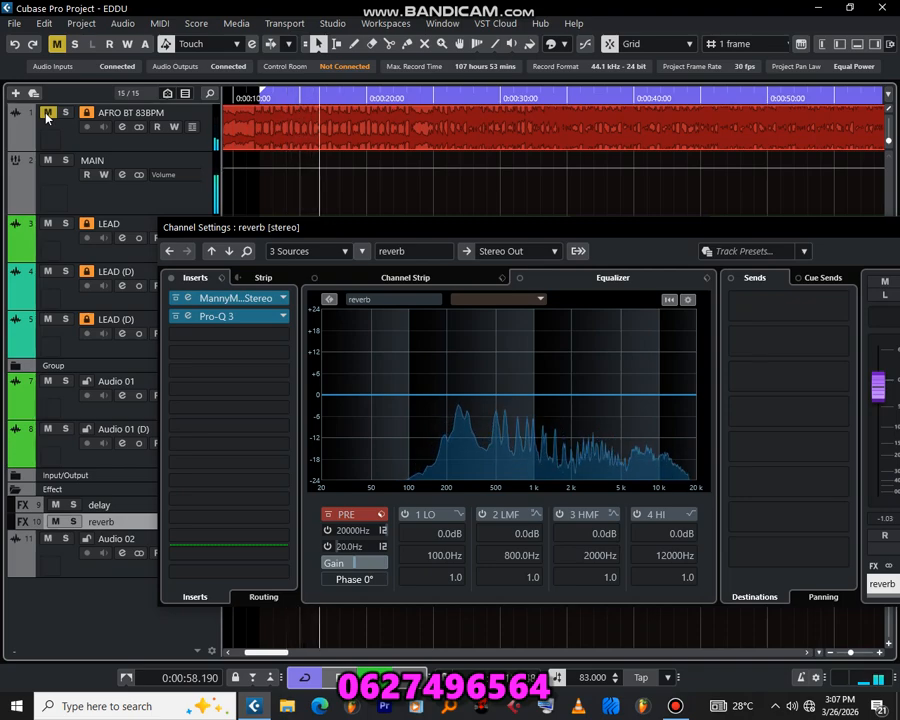
{"action": "left_click", "coordinate": [47, 114]}
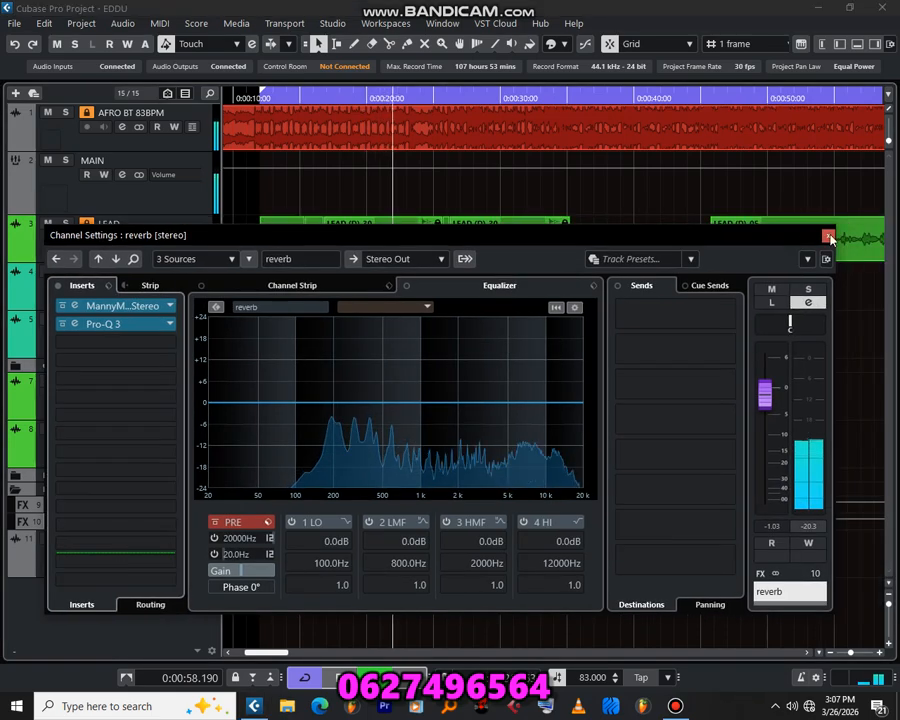
{"action": "left_click", "coordinate": [828, 236]}
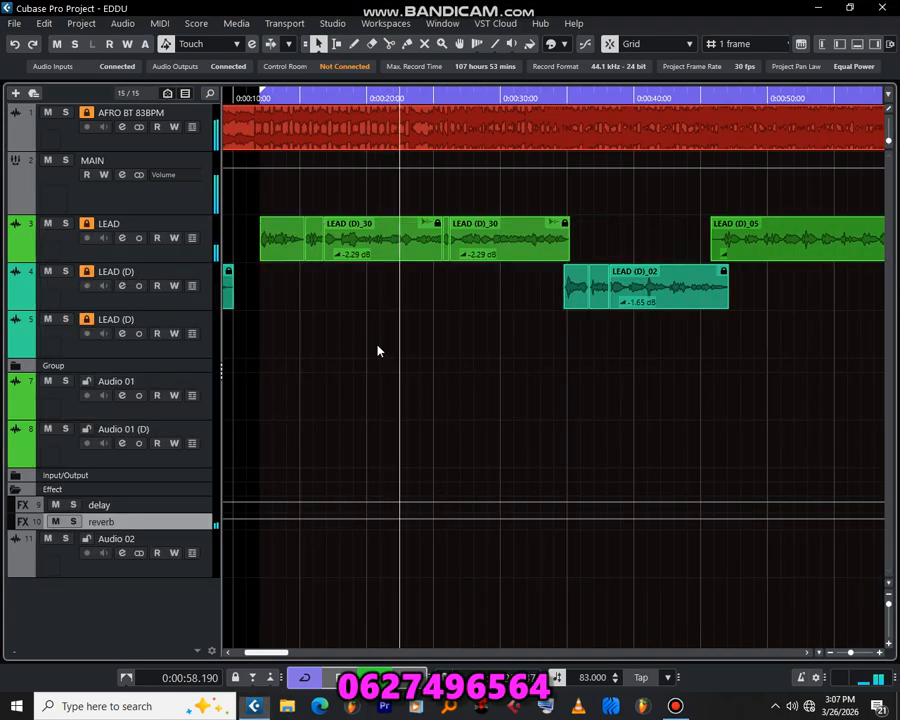
- Mute the AFRO BT 83BPM beat track and bring up the MAIN channel's settings beside the track list
{"action": "left_click", "coordinate": [122, 550]}
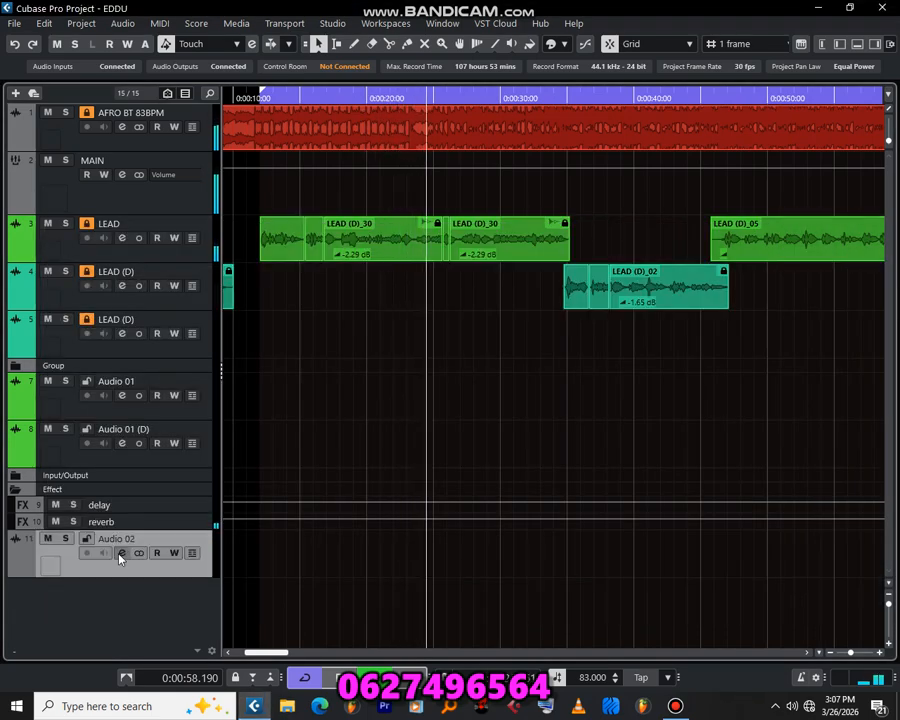
{"action": "left_click", "coordinate": [122, 552]}
{"action": "left_click", "coordinate": [47, 113]}
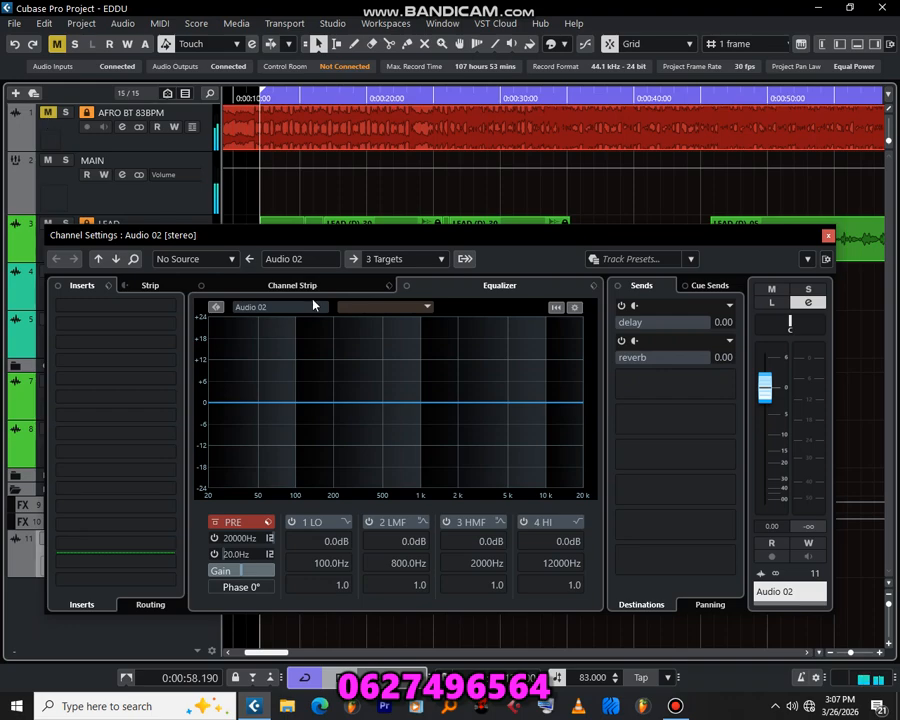
{"action": "left_click_drag", "start_coordinate": [311, 240], "coordinate": [433, 249]}
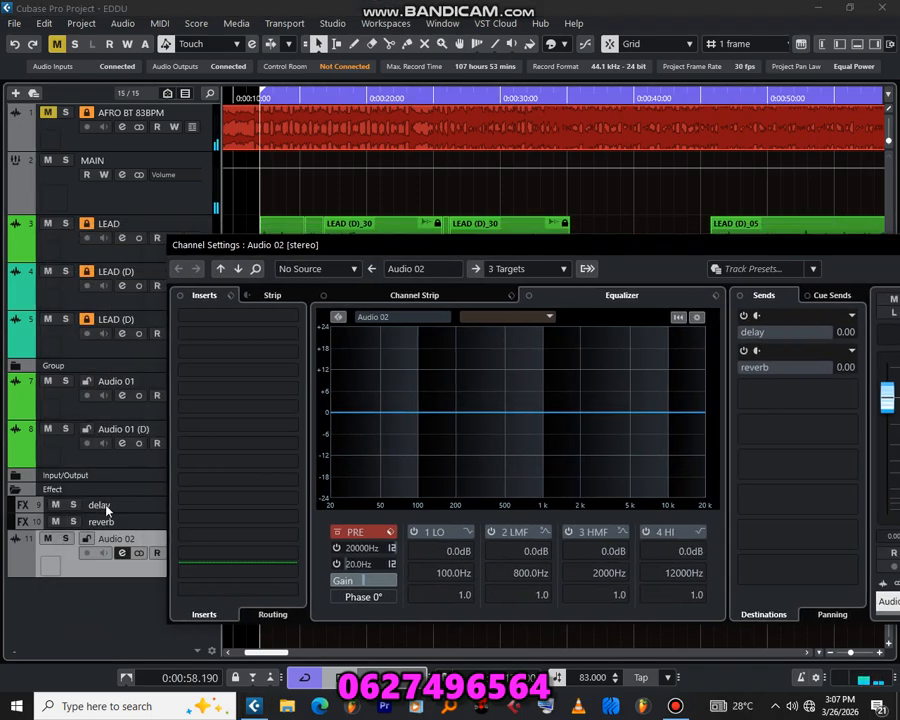
{"action": "left_click", "coordinate": [183, 210]}
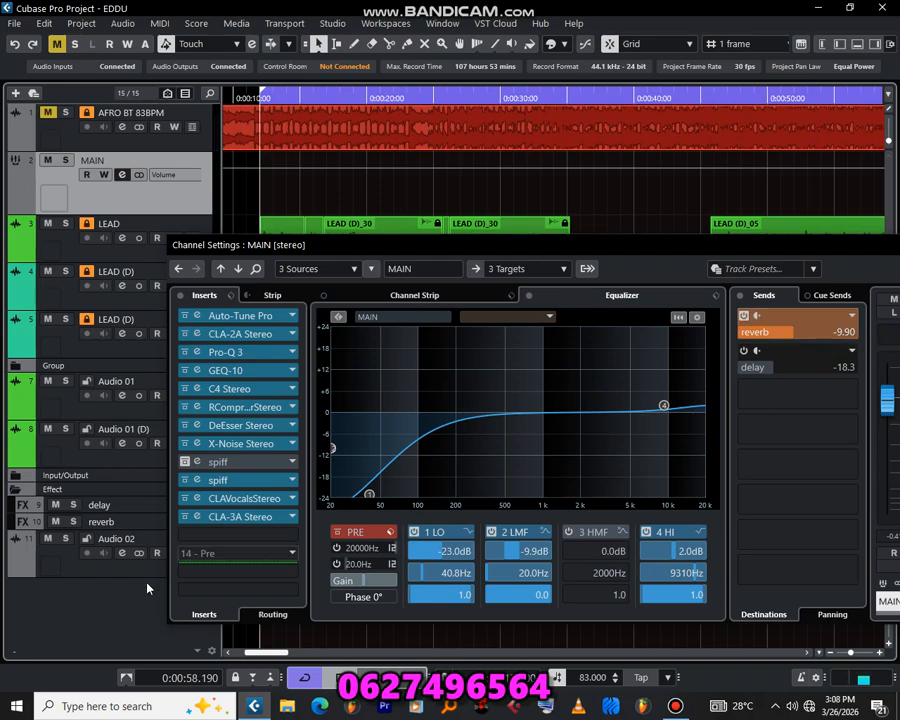
- Show the delay channel's settings and open its MonoDelay insert for review
{"action": "left_click", "coordinate": [119, 508]}
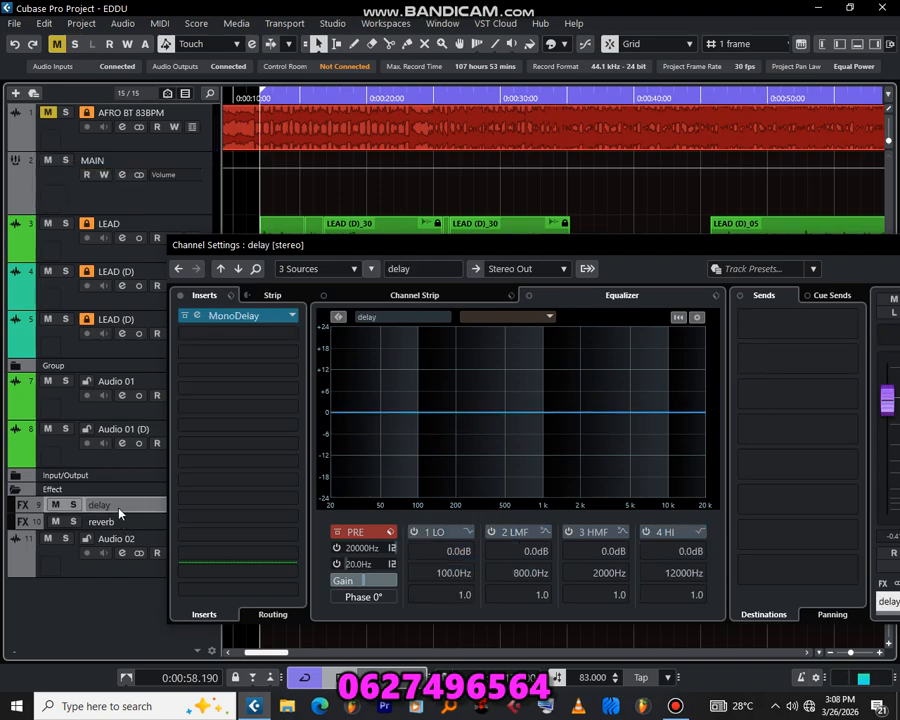
{"action": "left_click", "coordinate": [236, 316]}
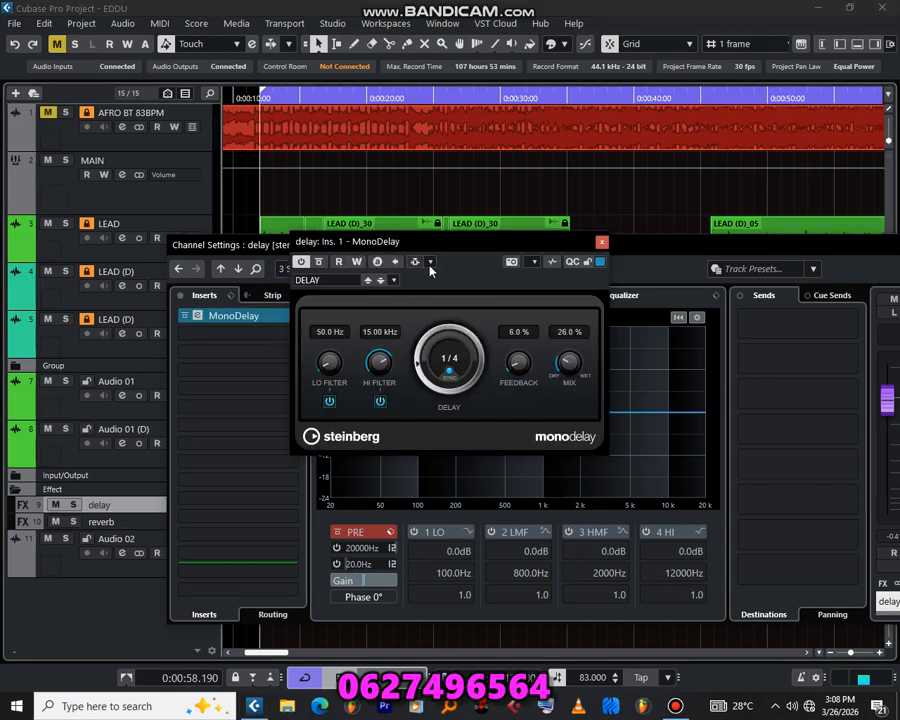
{"action": "left_click_drag", "start_coordinate": [447, 251], "coordinate": [474, 239]}
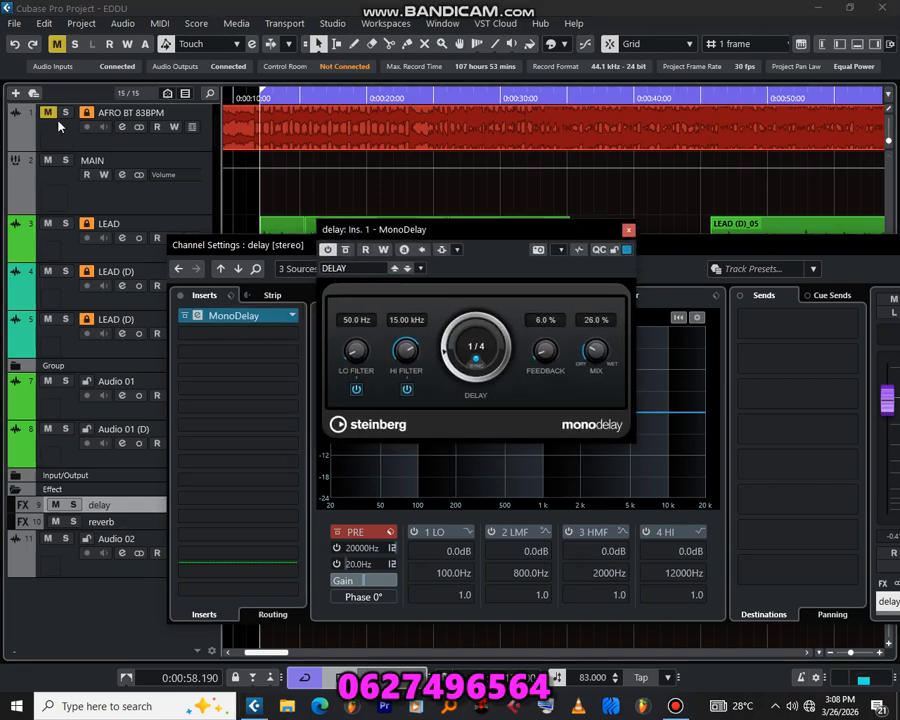